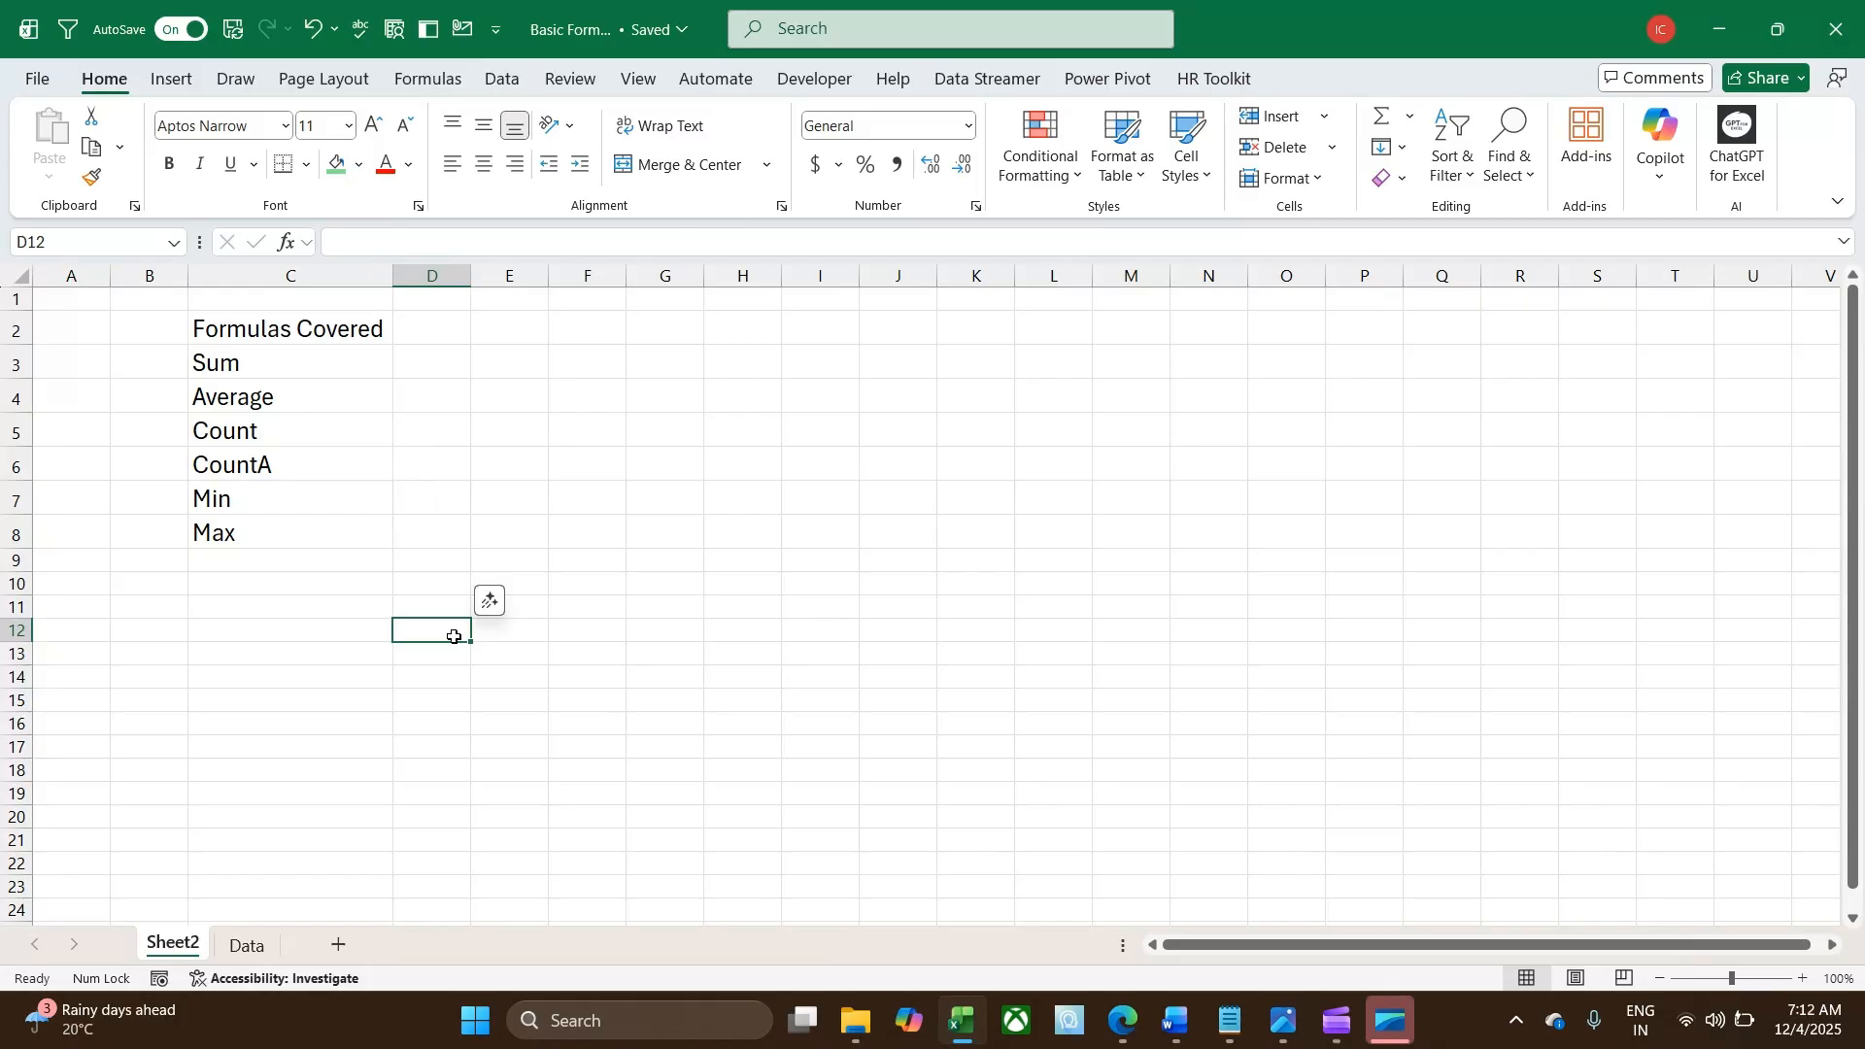
Open the Data sheet and autofit the ShipDate column so its dates fit.
{"action": "left_click", "coordinate": [247, 944]}
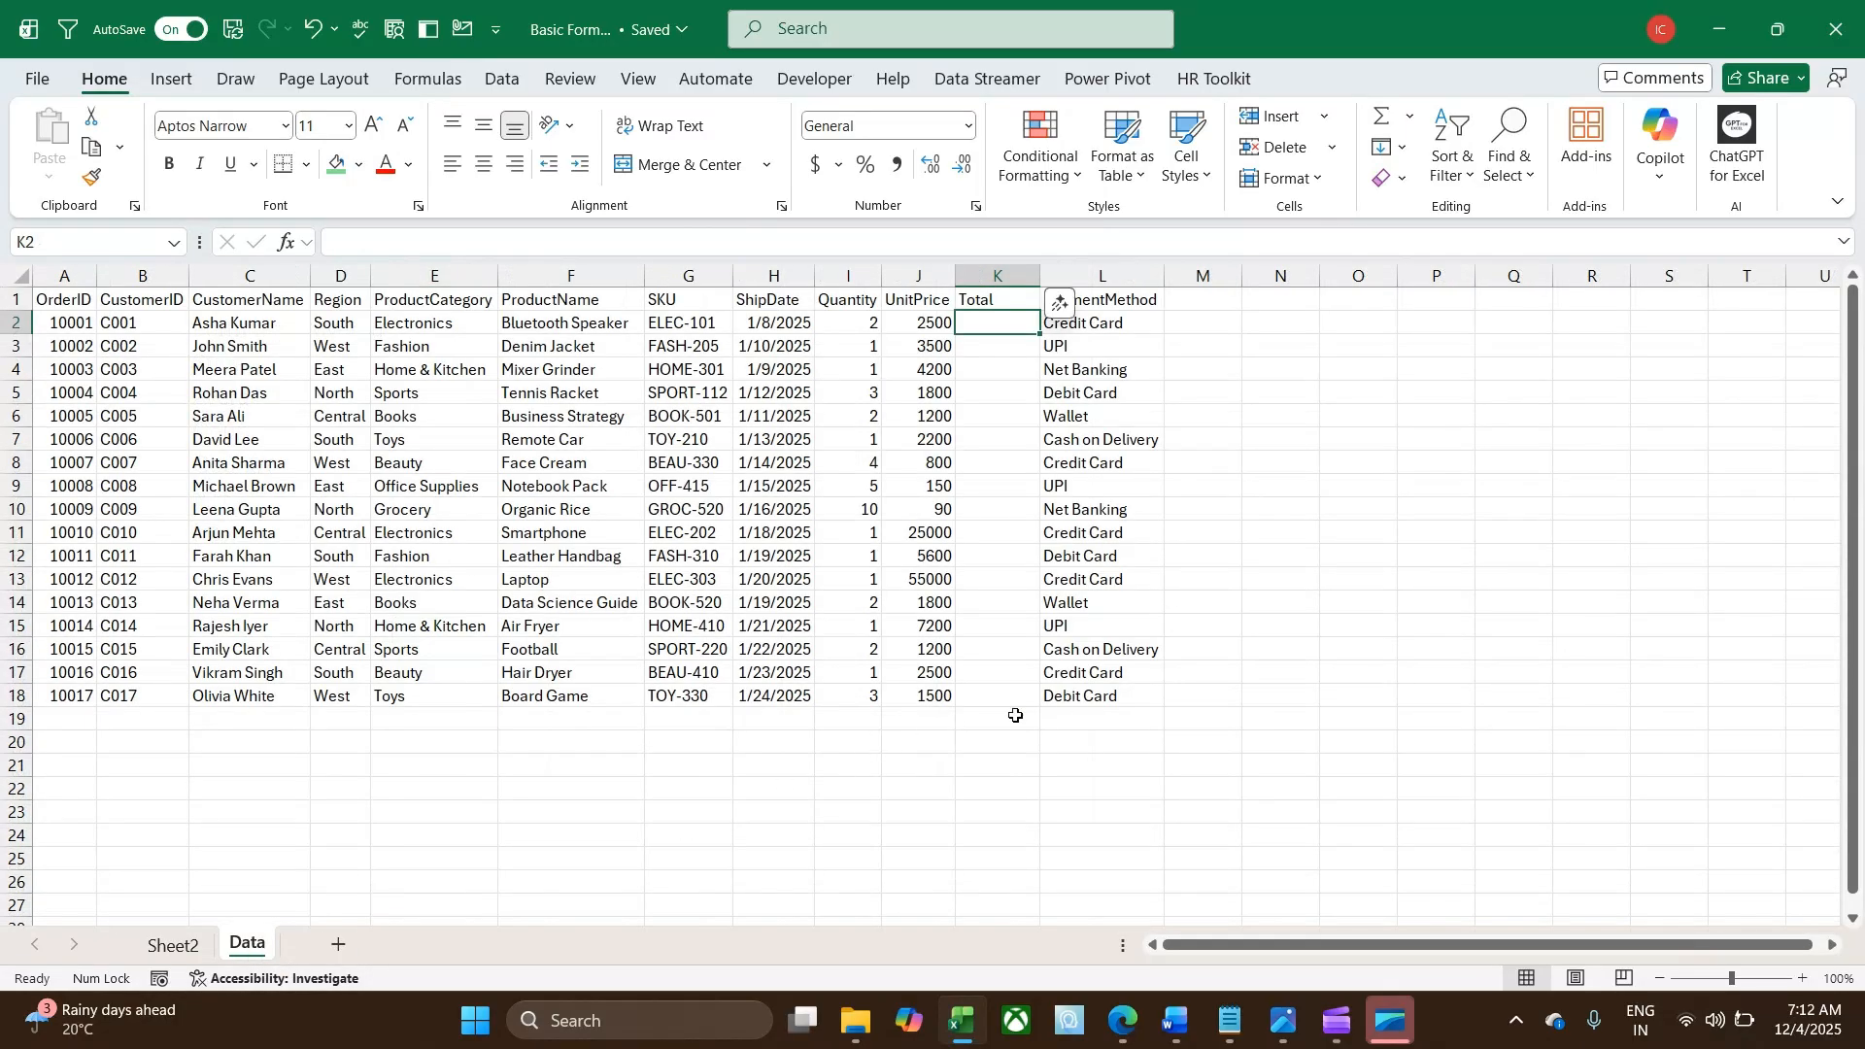
{"action": "left_click", "coordinate": [1266, 624]}
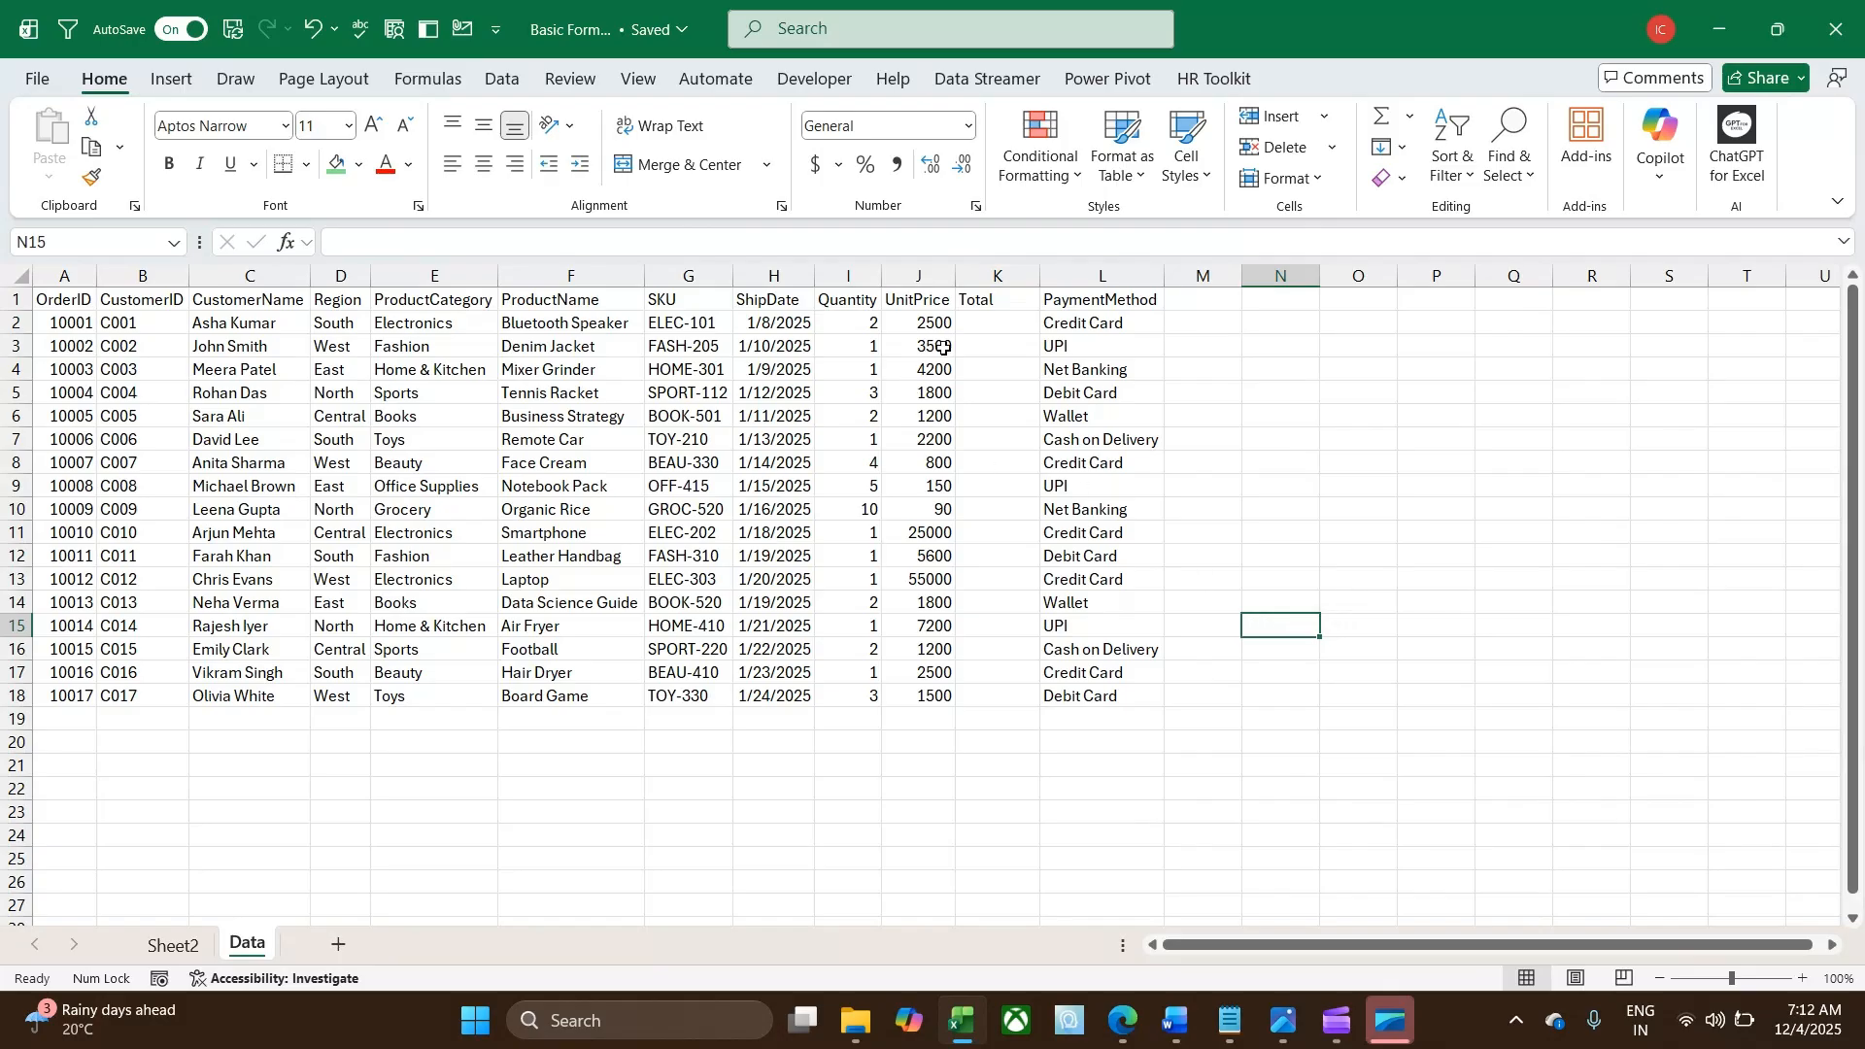
{"action": "left_click", "coordinate": [867, 328]}
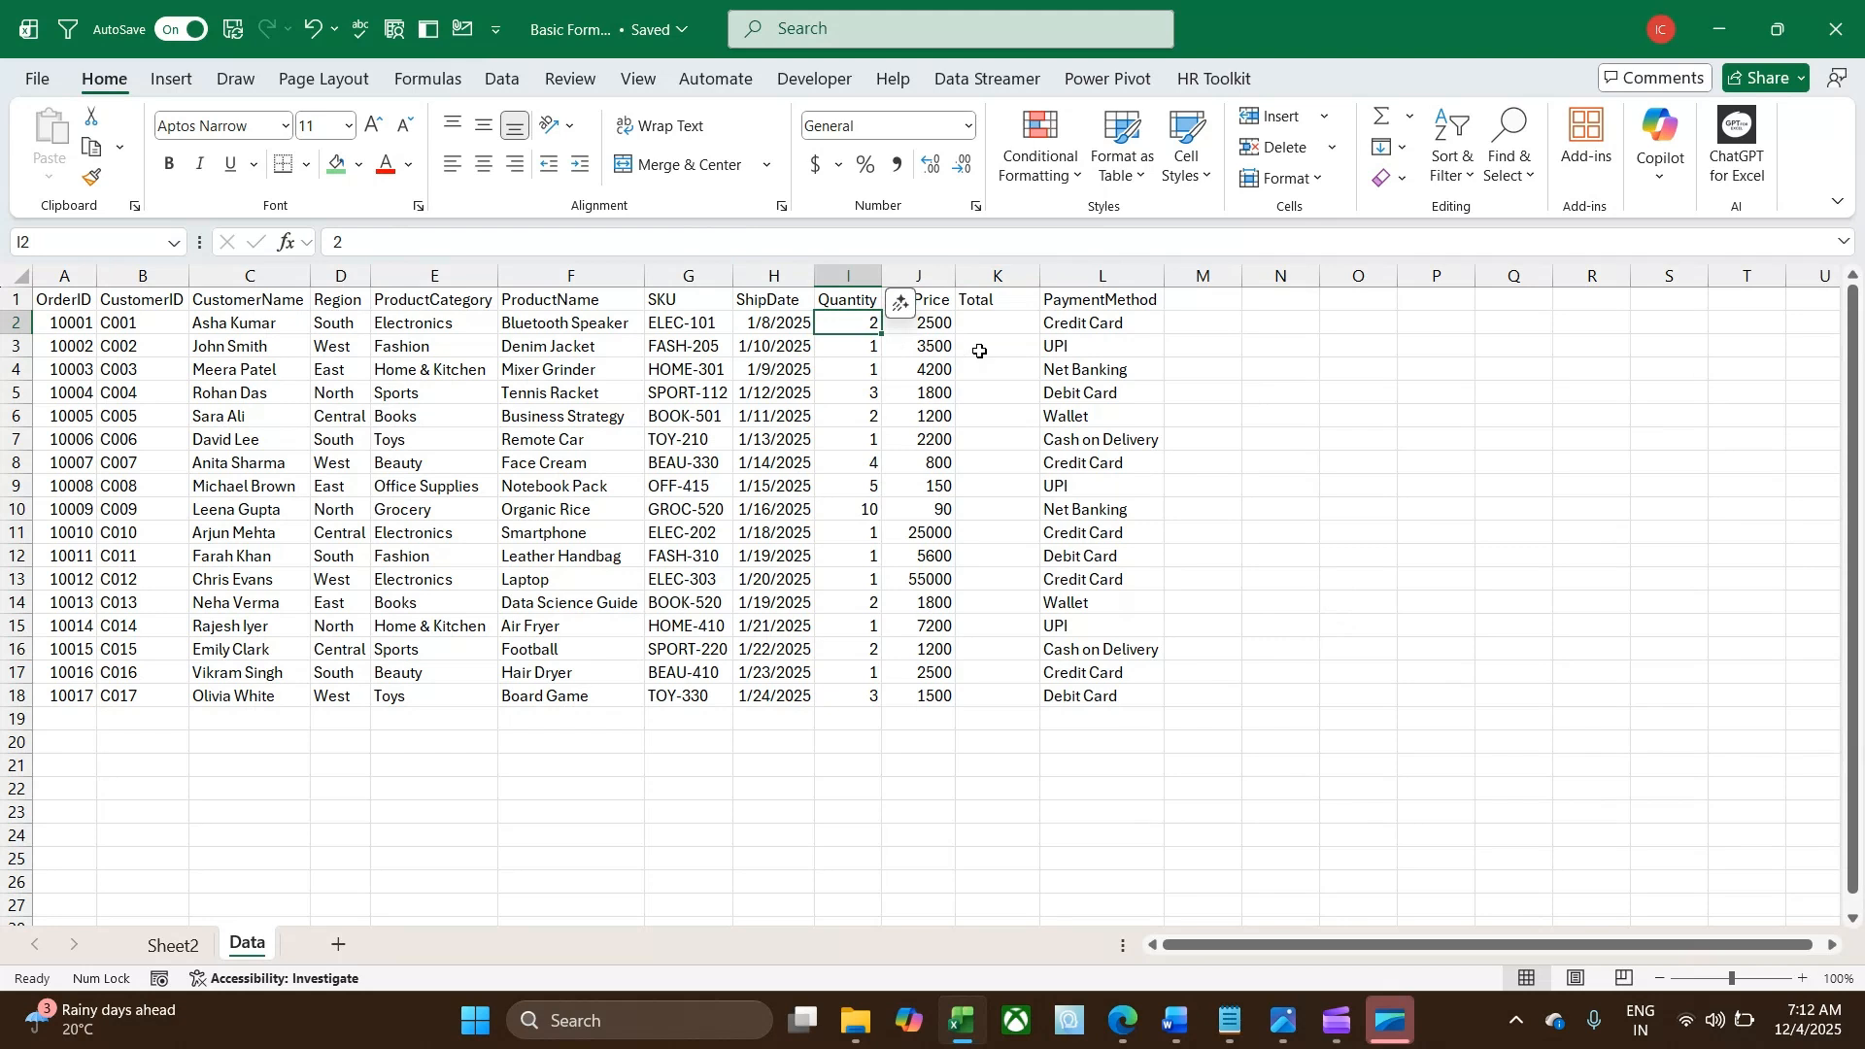
{"action": "left_click", "coordinate": [1282, 436]}
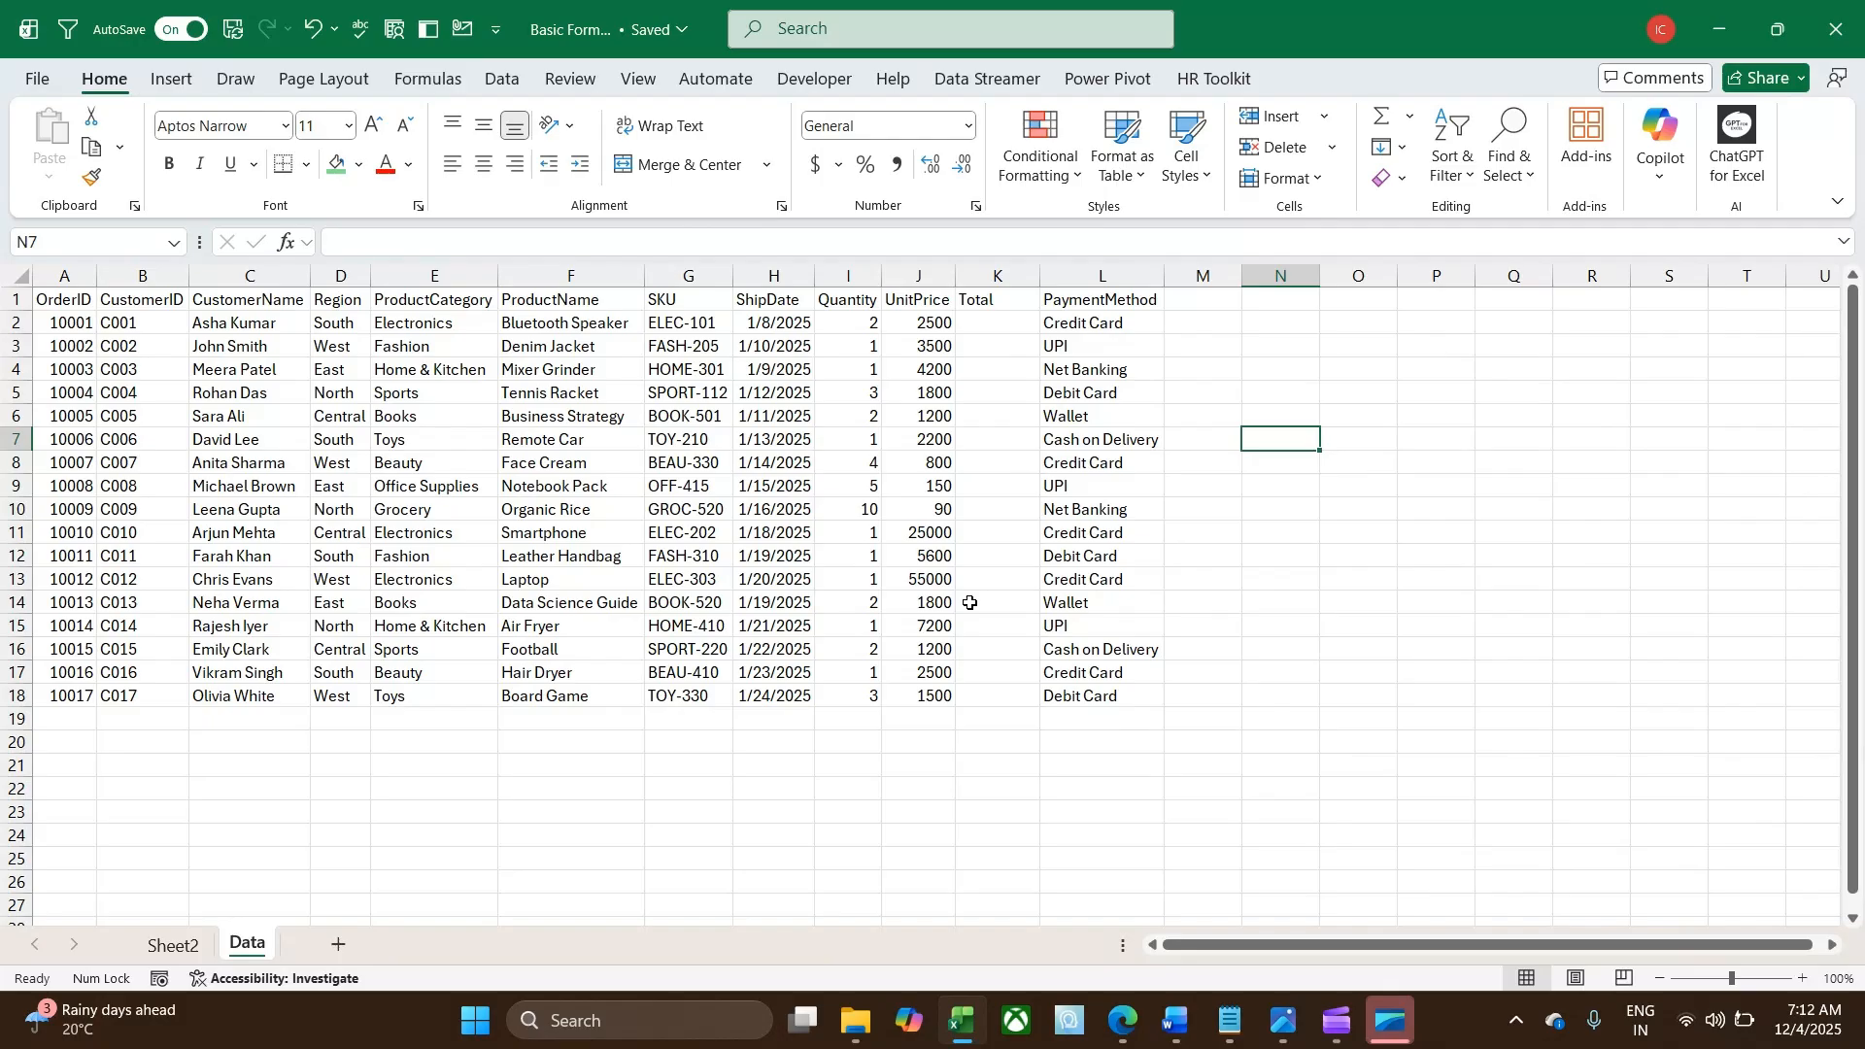
{"action": "scroll", "coordinate": [970, 602], "scroll_direction": "up", "scroll_amount": 1}
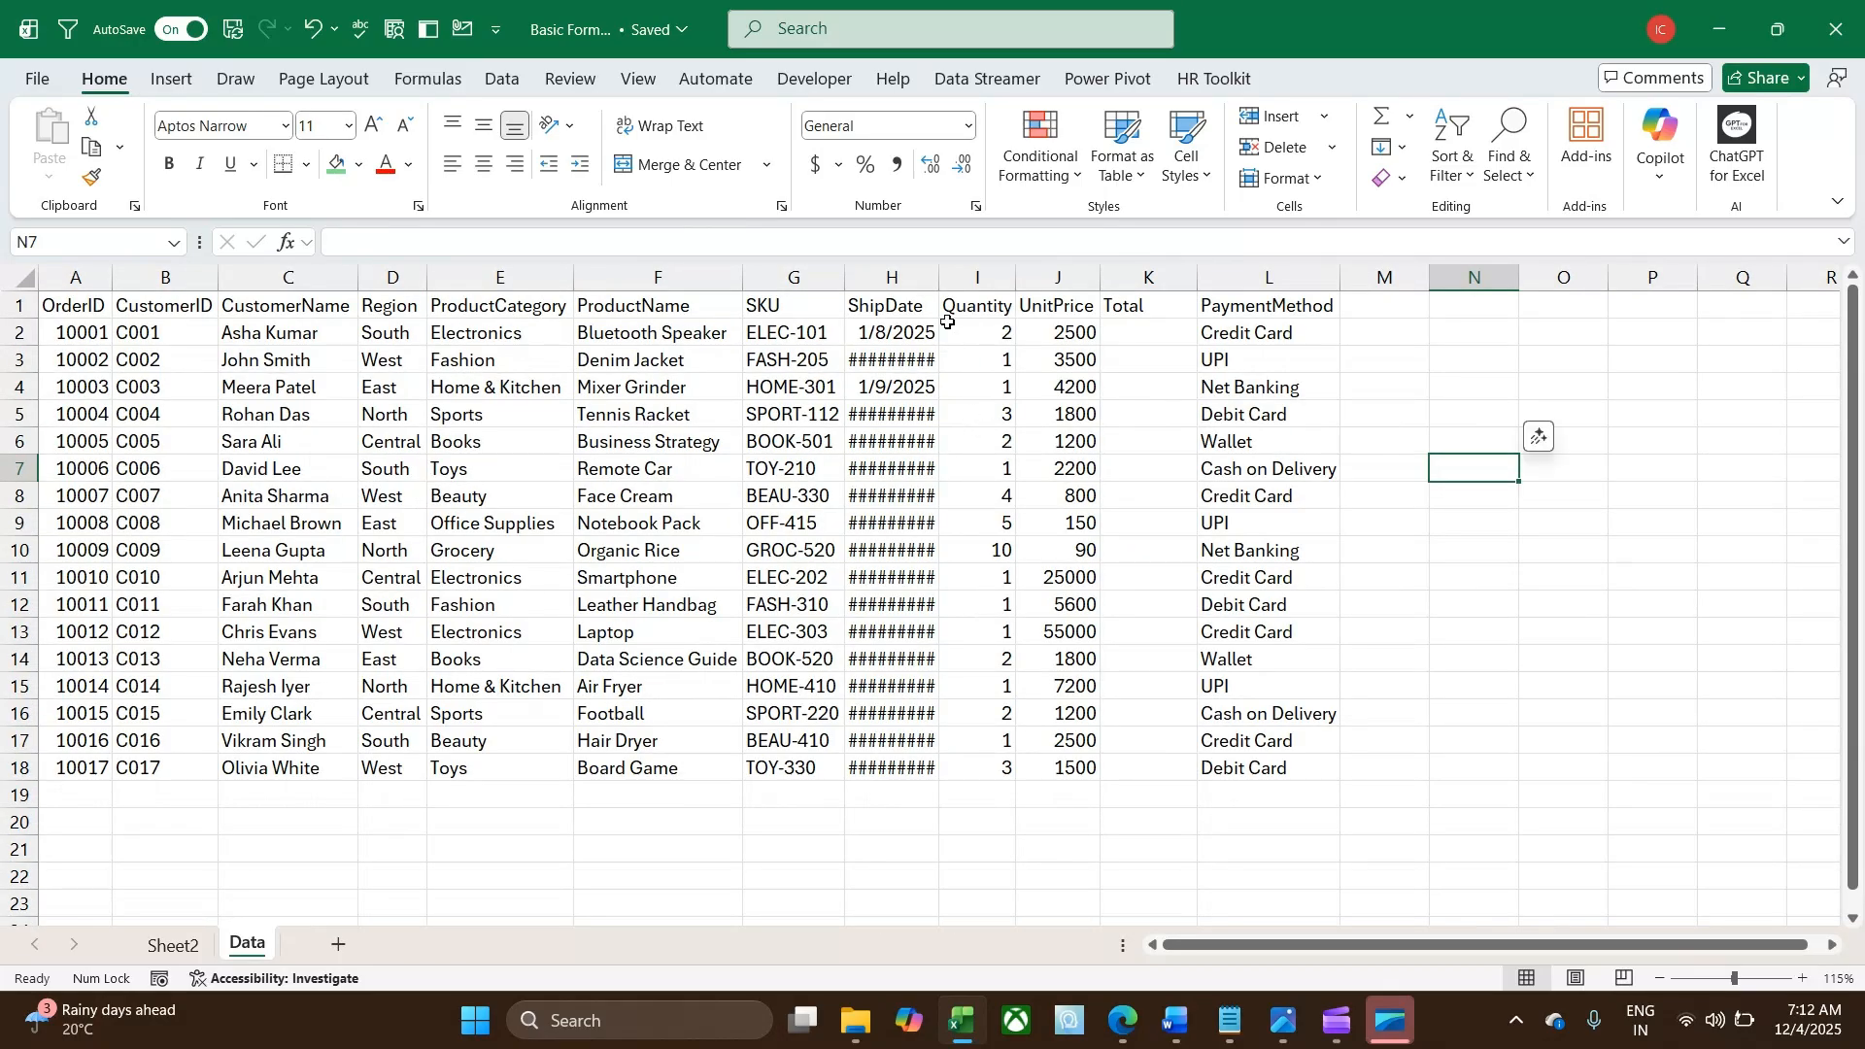
{"action": "double_click", "coordinate": [932, 281]}
Enter the formula =I2*J2 in cell K2 to multiply Quantity by UnitPrice for the first order.
{"action": "left_click", "coordinate": [1151, 332]}
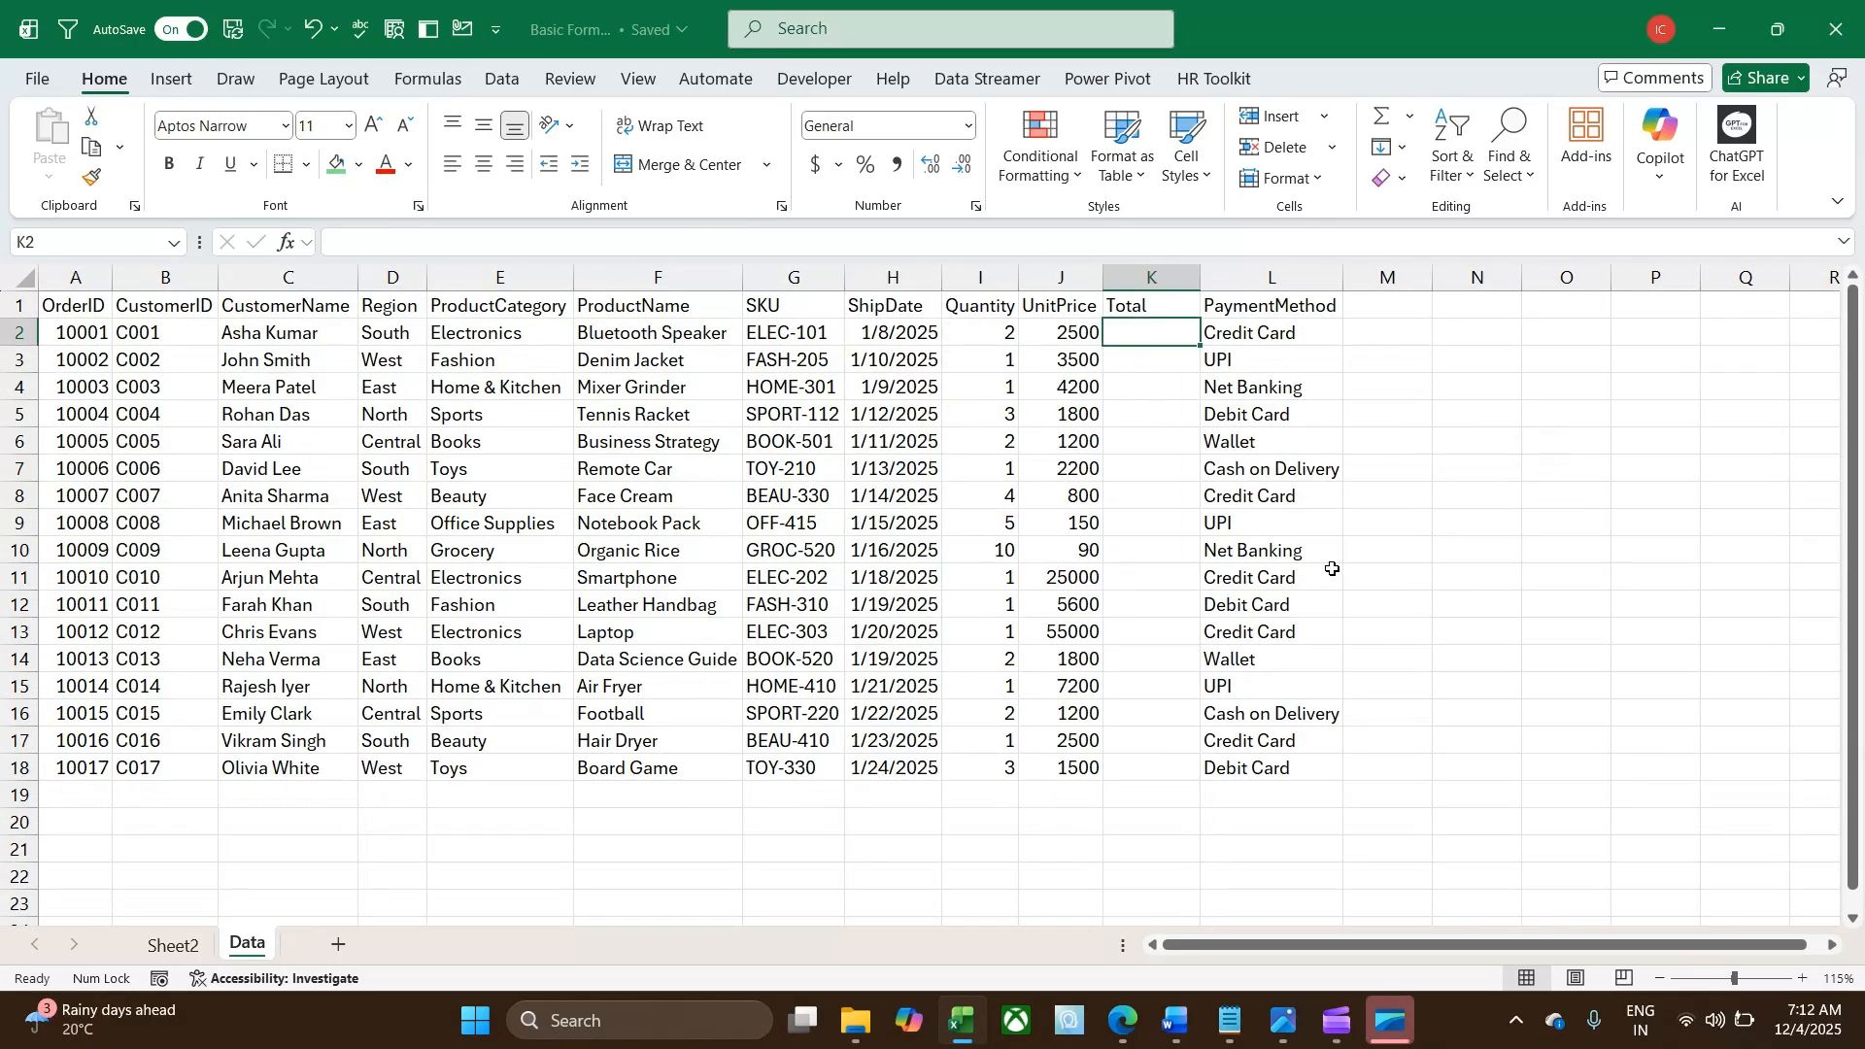
{"action": "type", "text": "="}
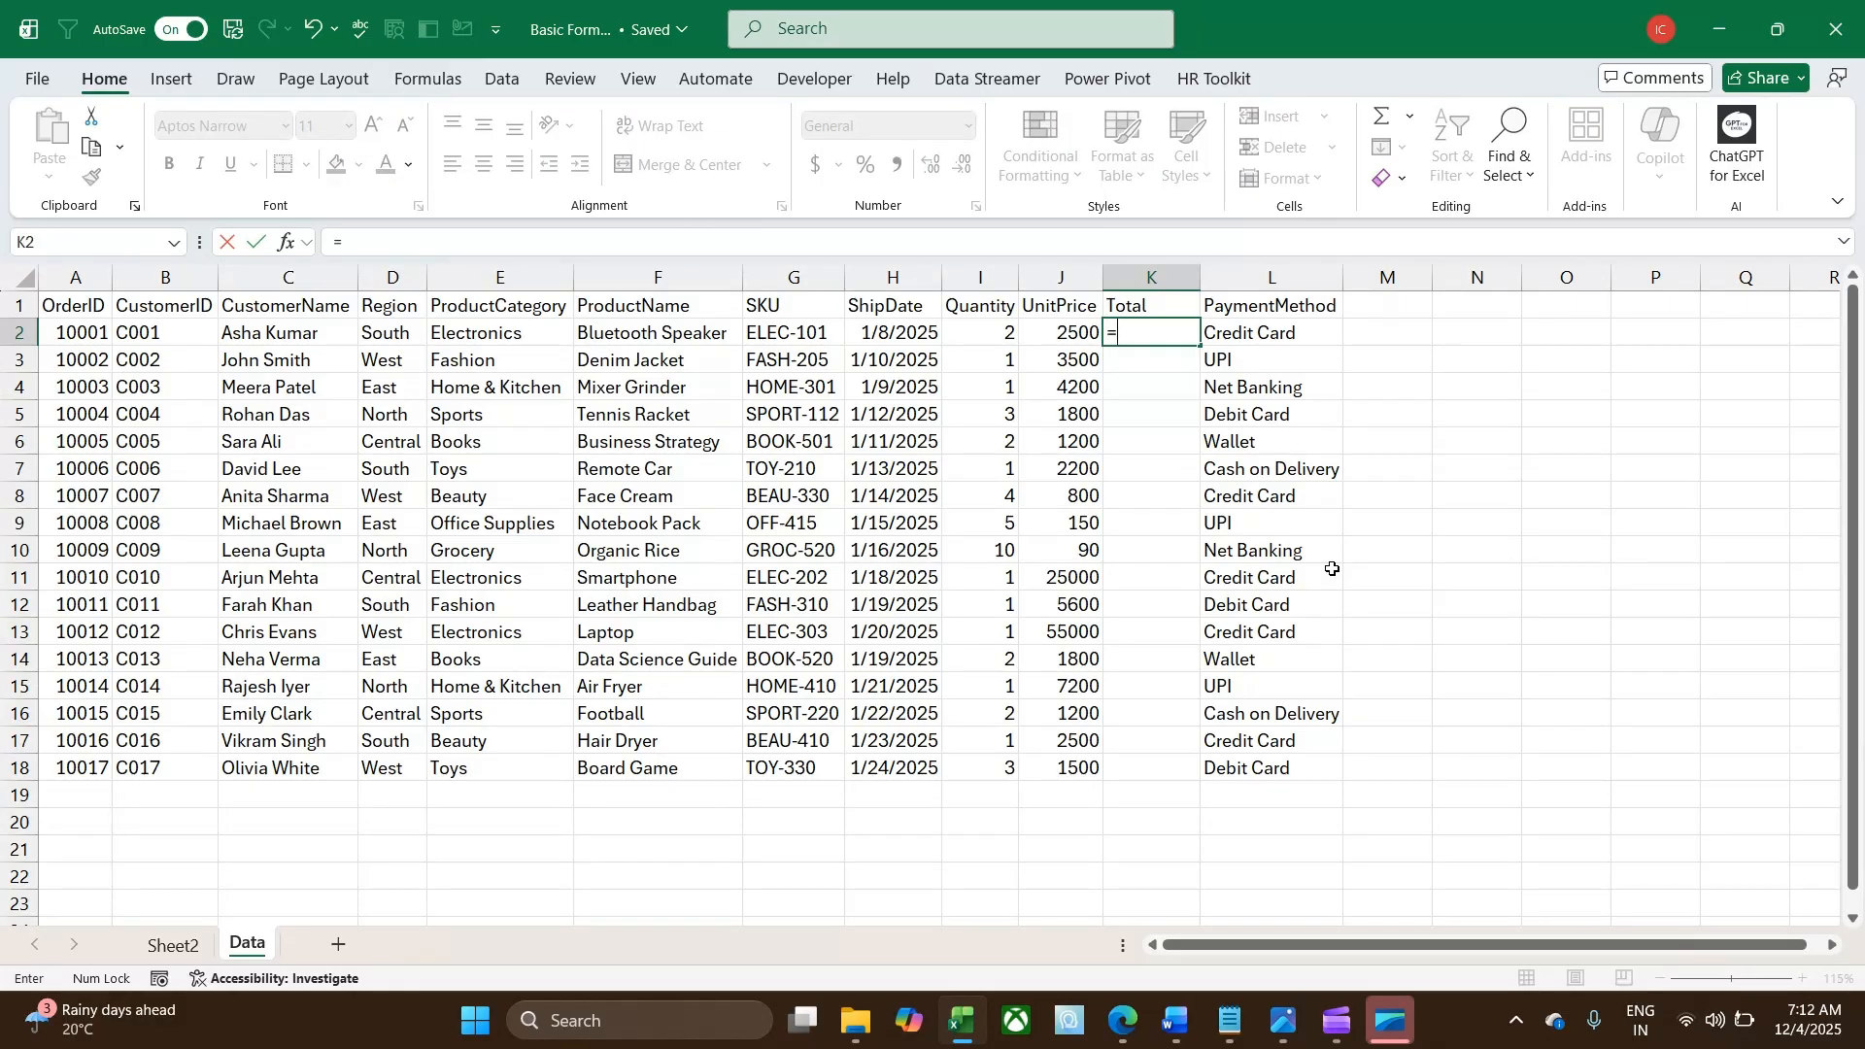
{"action": "key", "text": "Left"}
{"action": "key", "text": "Left"}
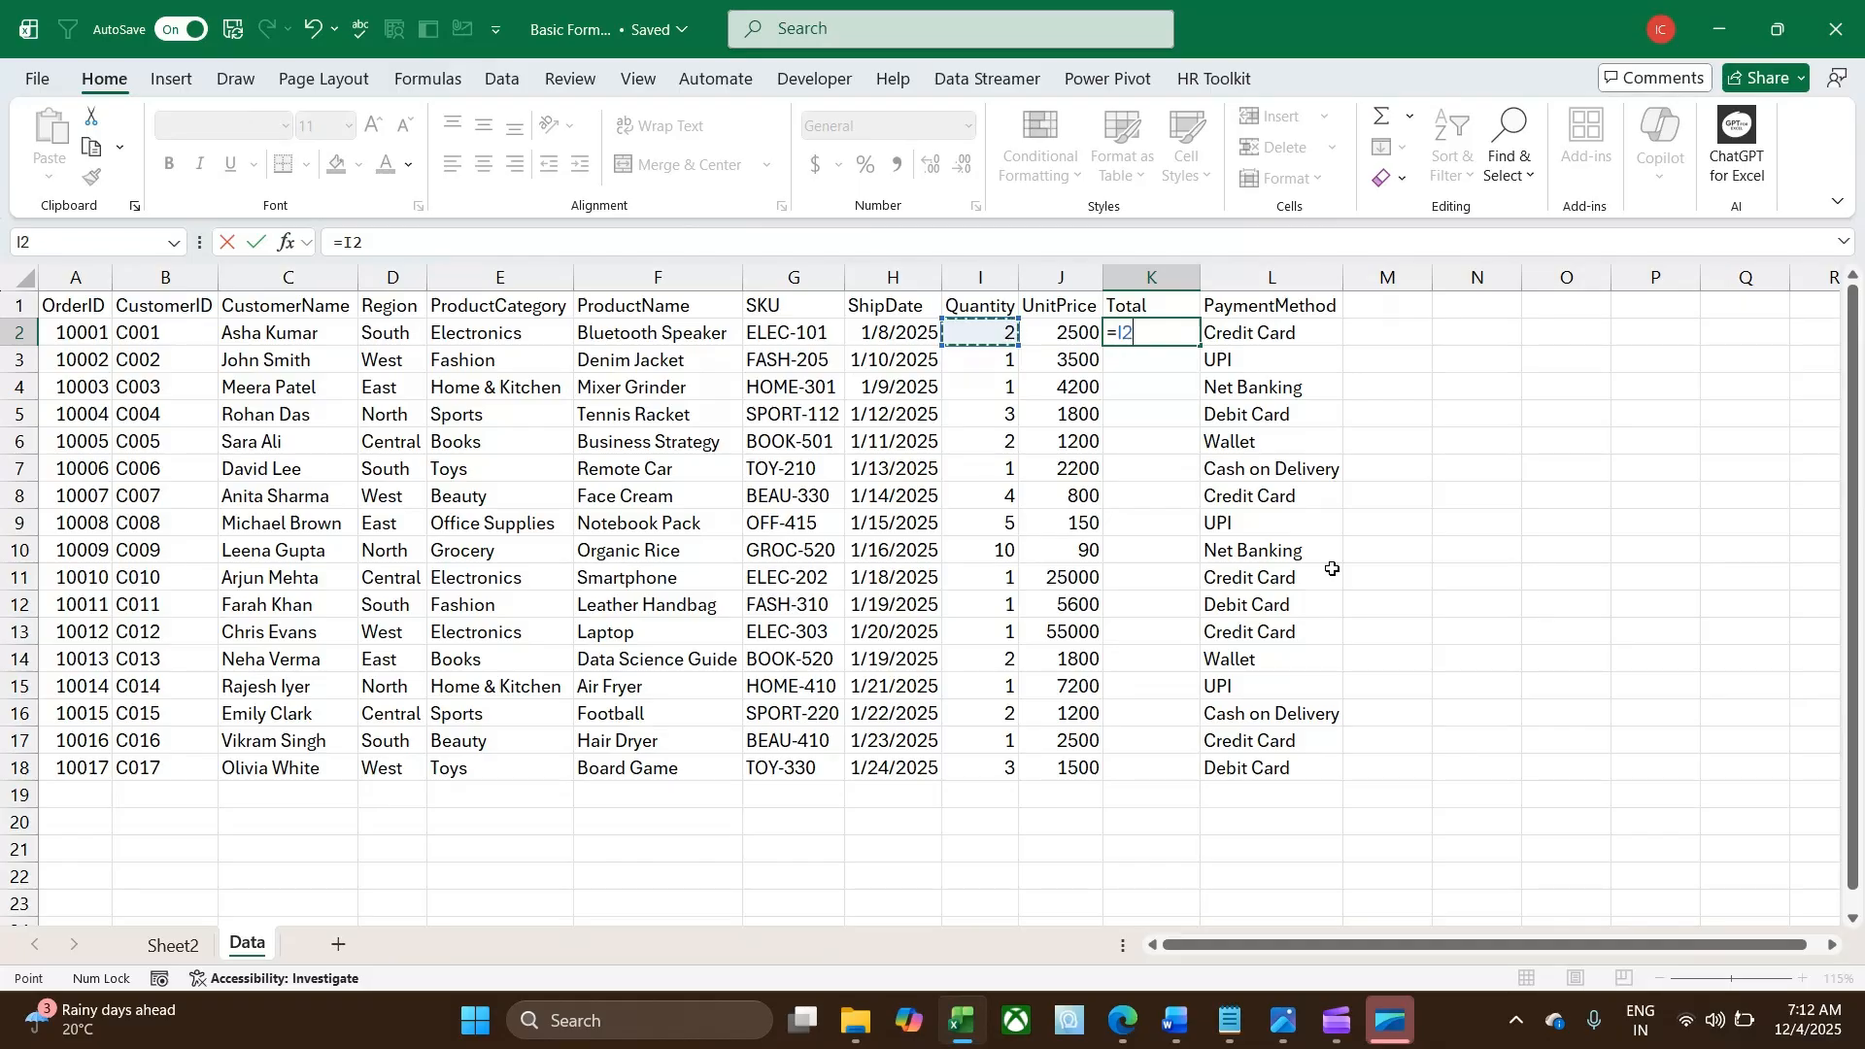
{"action": "type", "text": "*"}
{"action": "key", "text": "Left"}
{"action": "key", "text": "Return"}
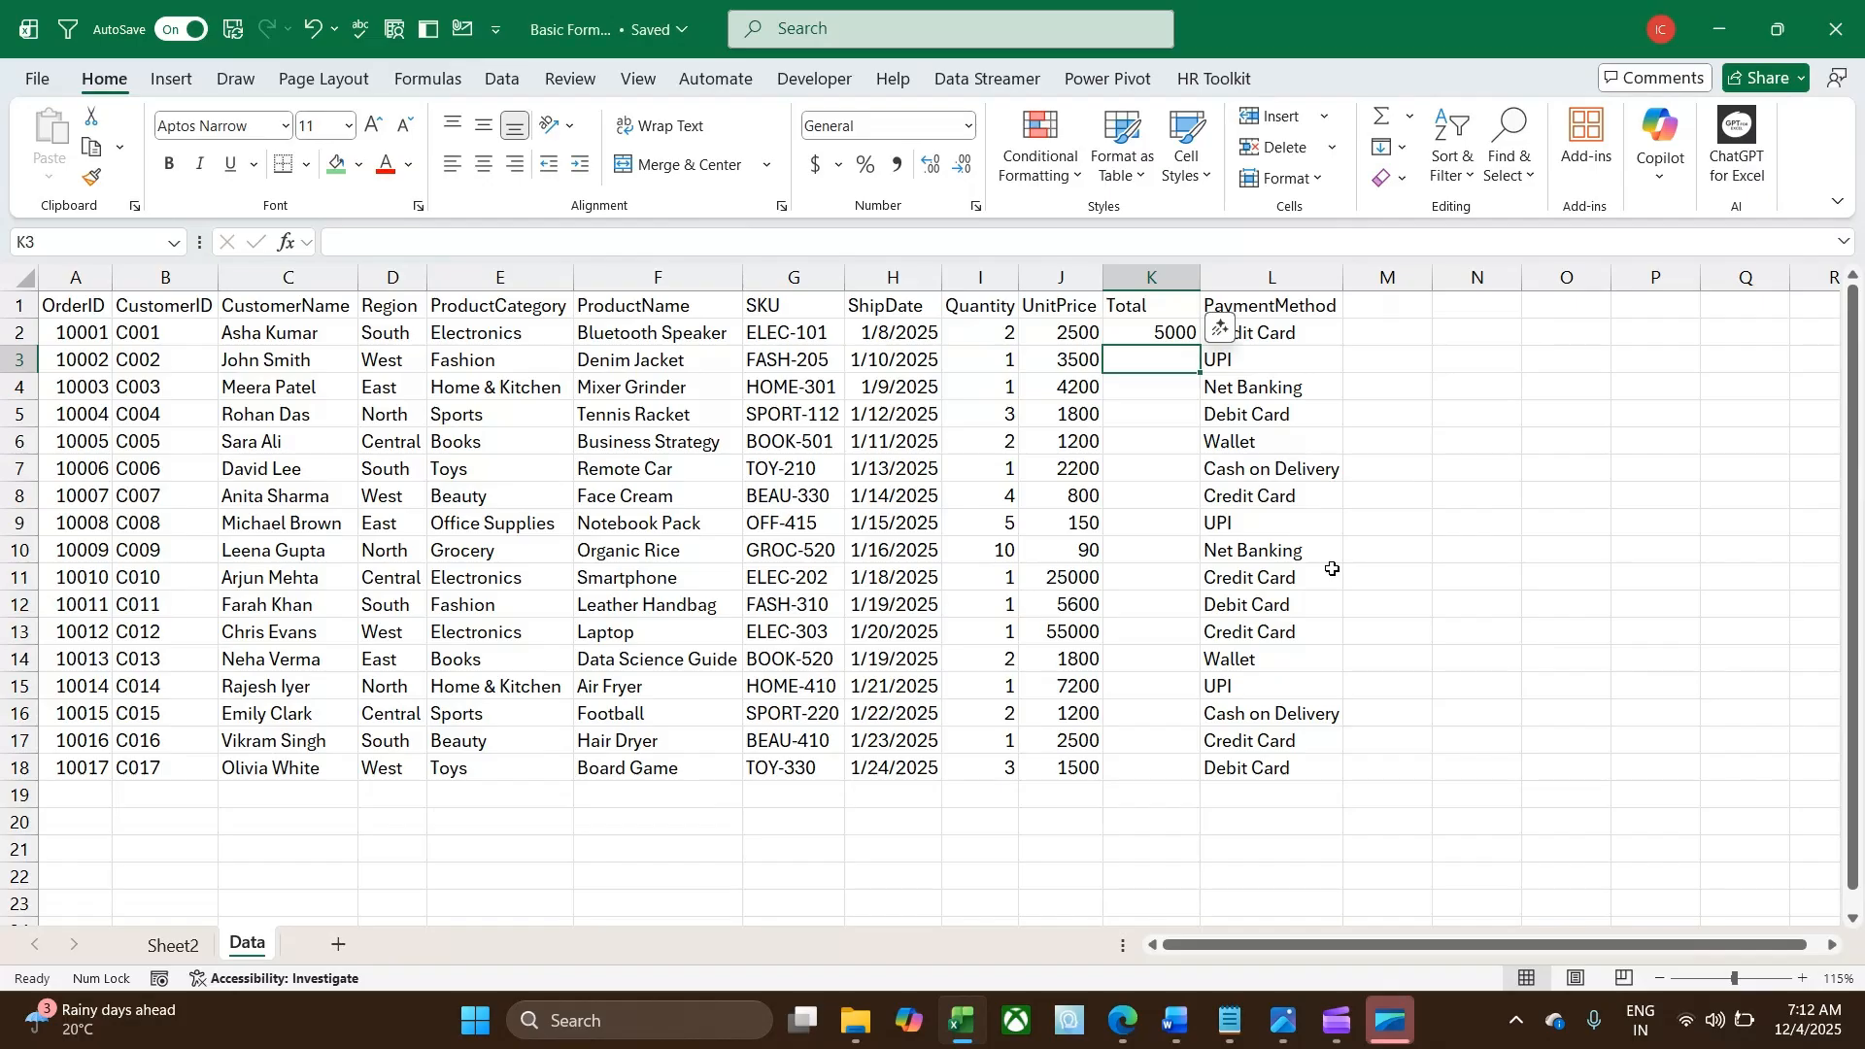
Try filling the K2 formula down the Total column to K18 in two ways, undoing each fill.
{"action": "left_click", "coordinate": [1143, 332]}
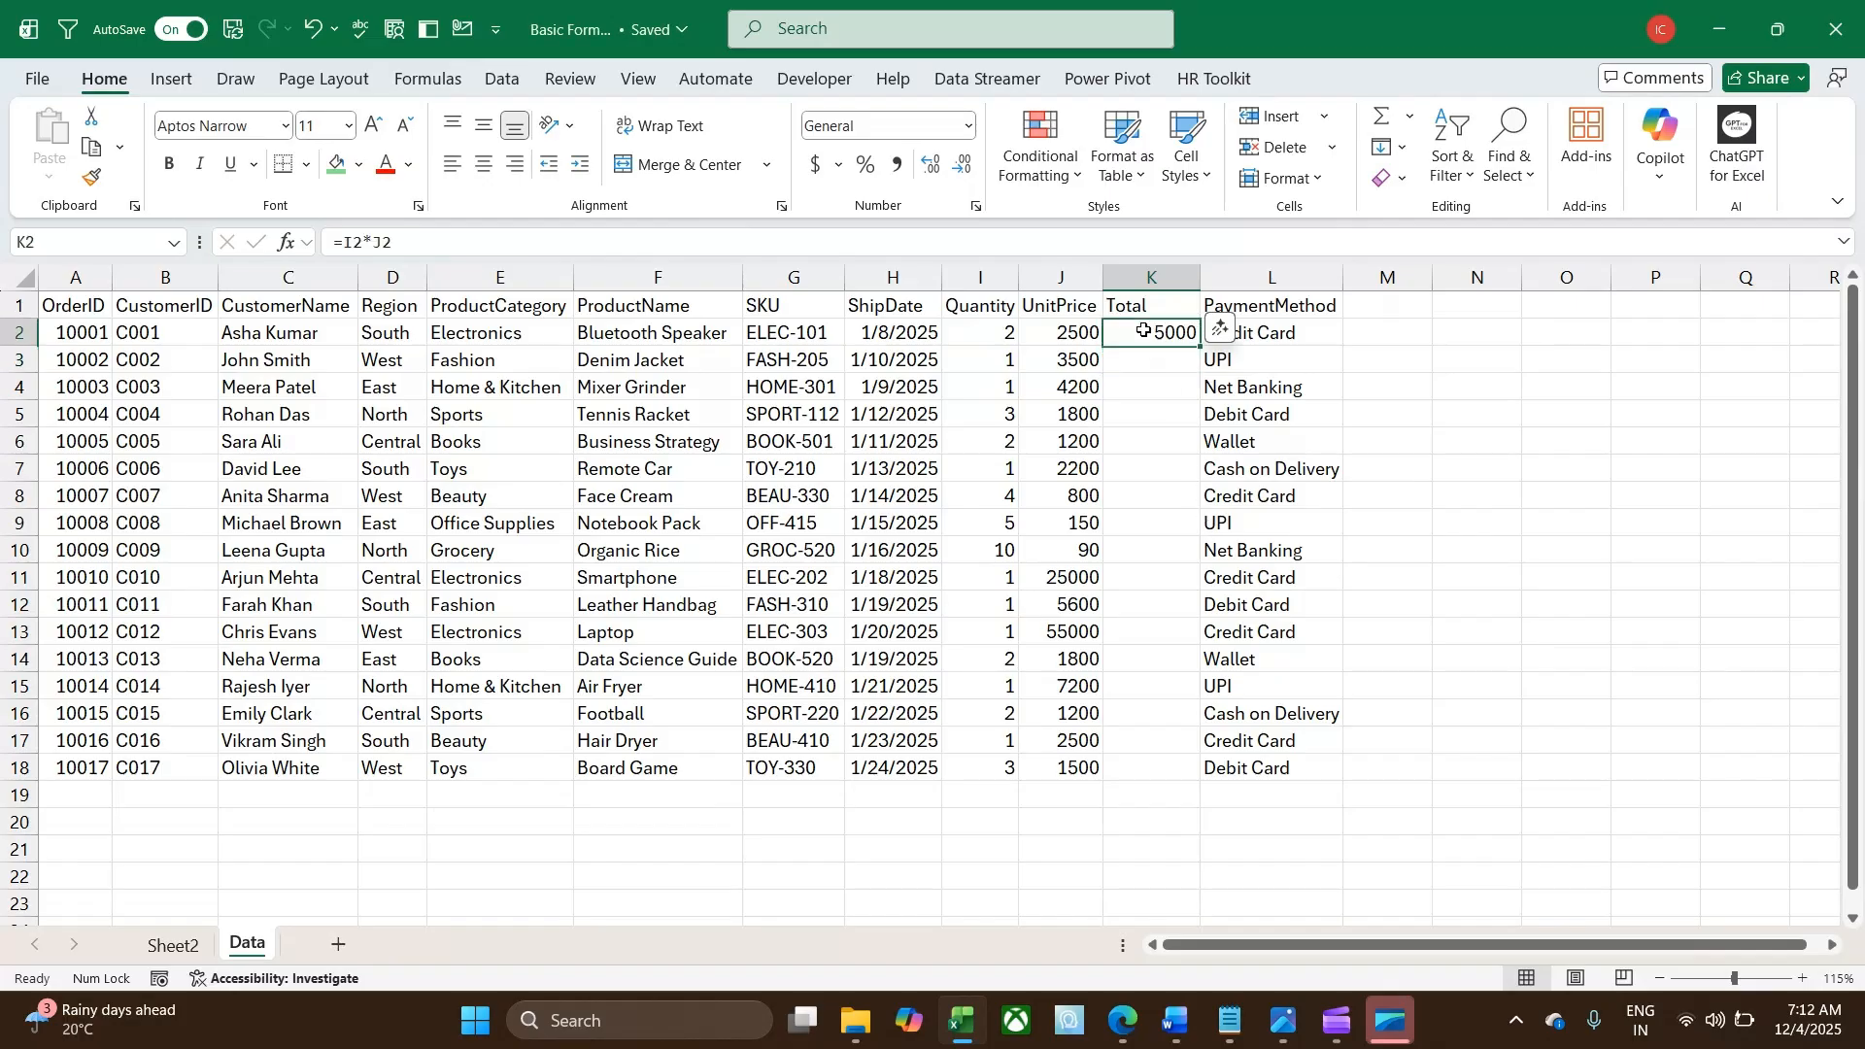
{"action": "double_click", "coordinate": [1201, 344]}
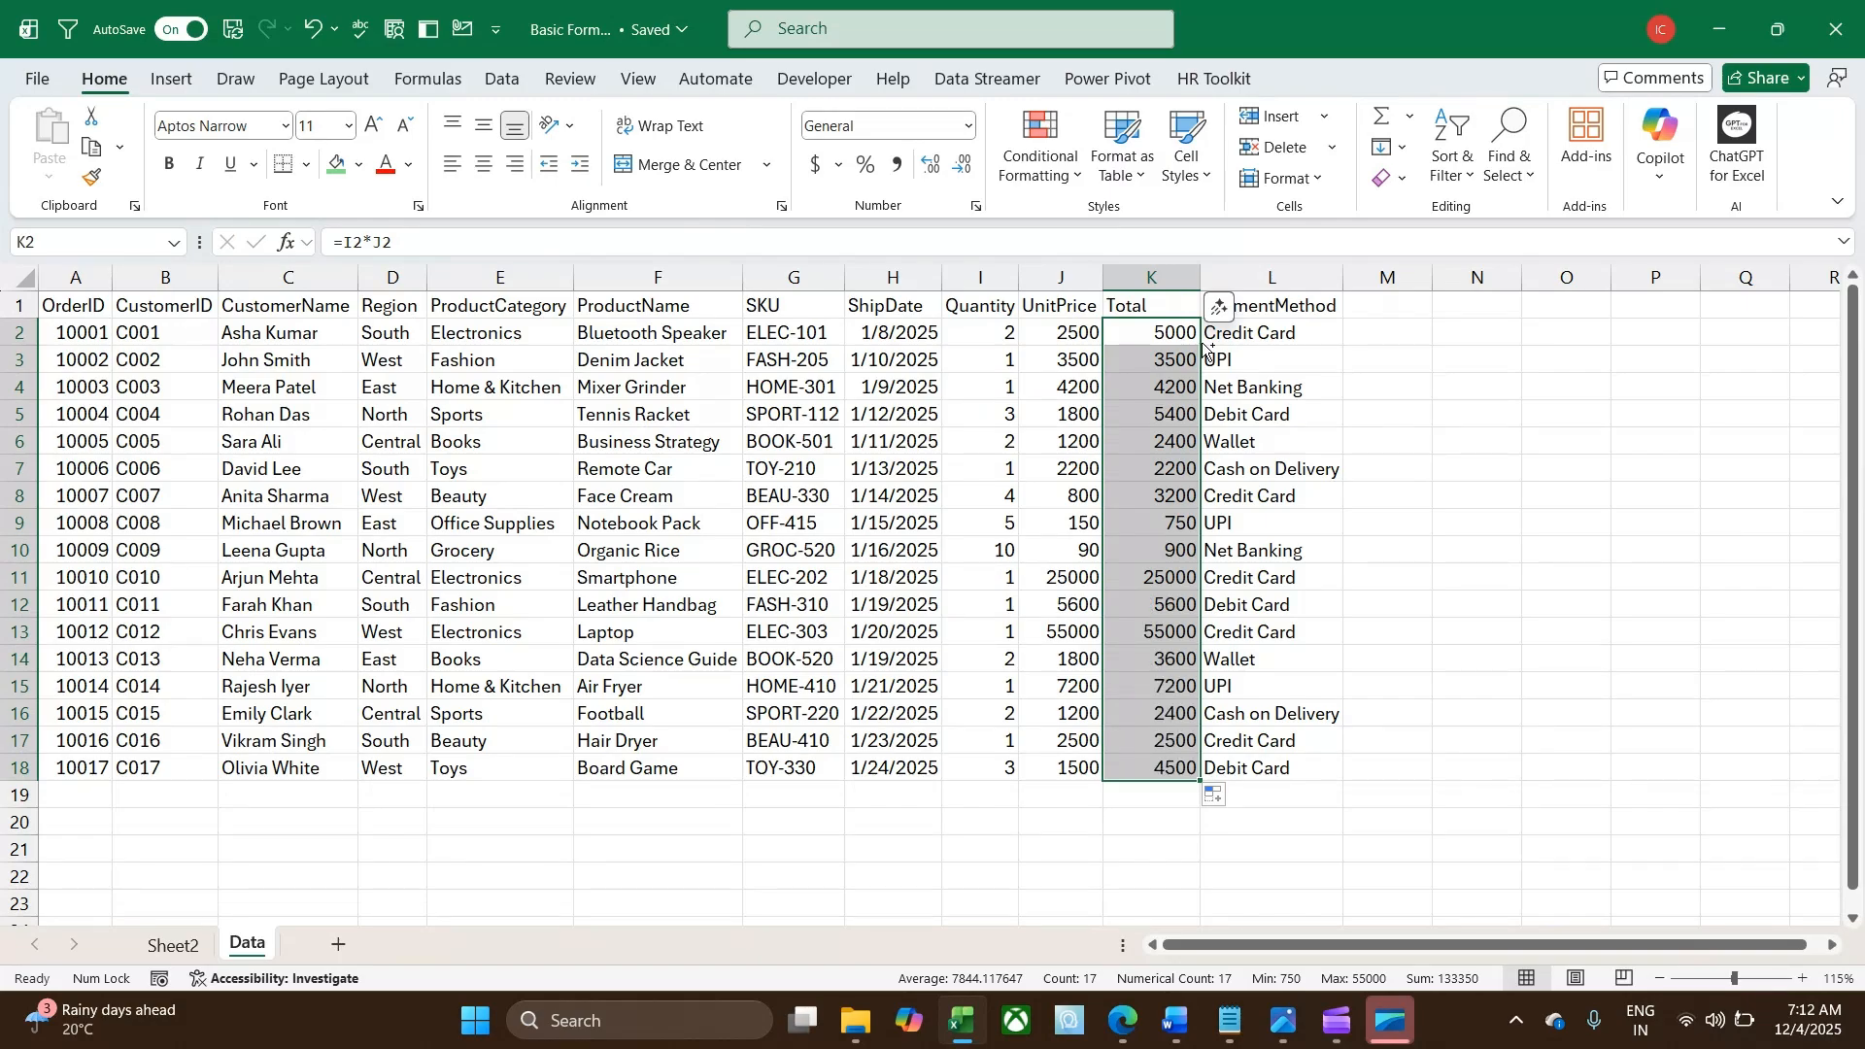
{"action": "key", "text": "ctrl+z"}
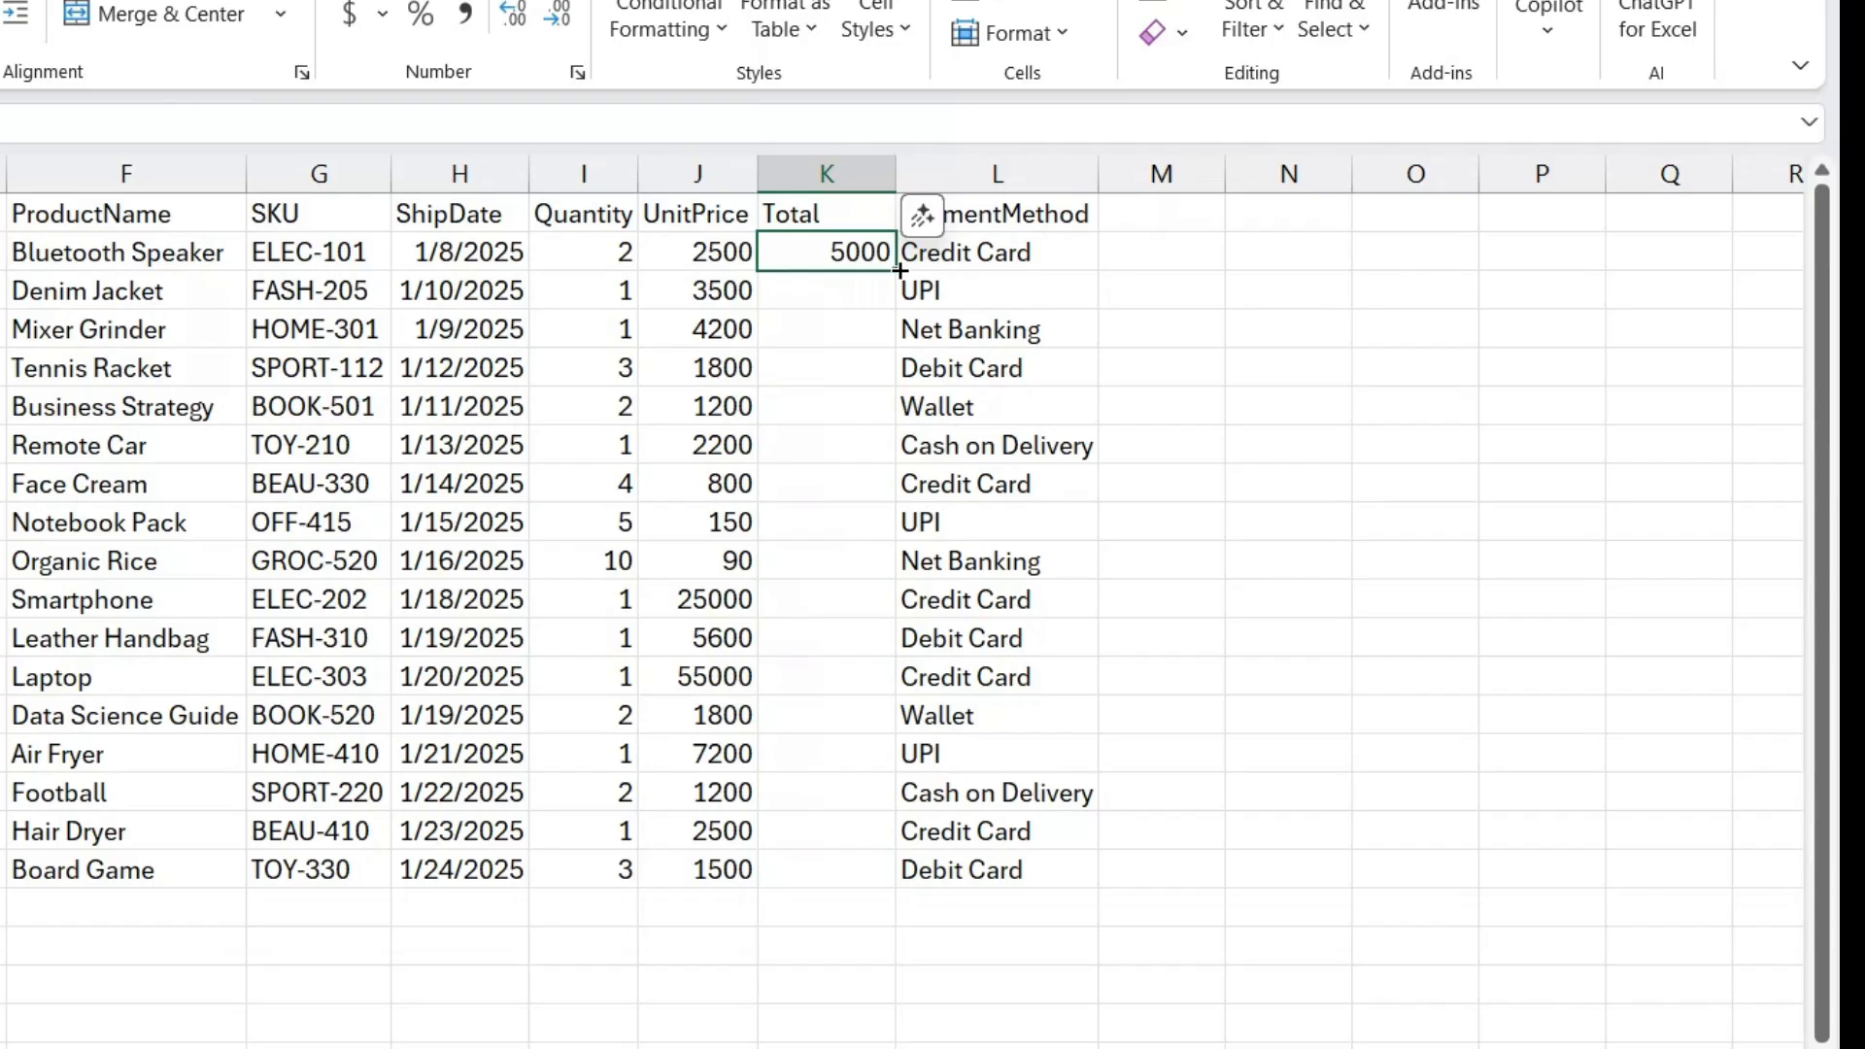
{"action": "left_click_drag", "start_coordinate": [899, 271], "coordinate": [895, 886]}
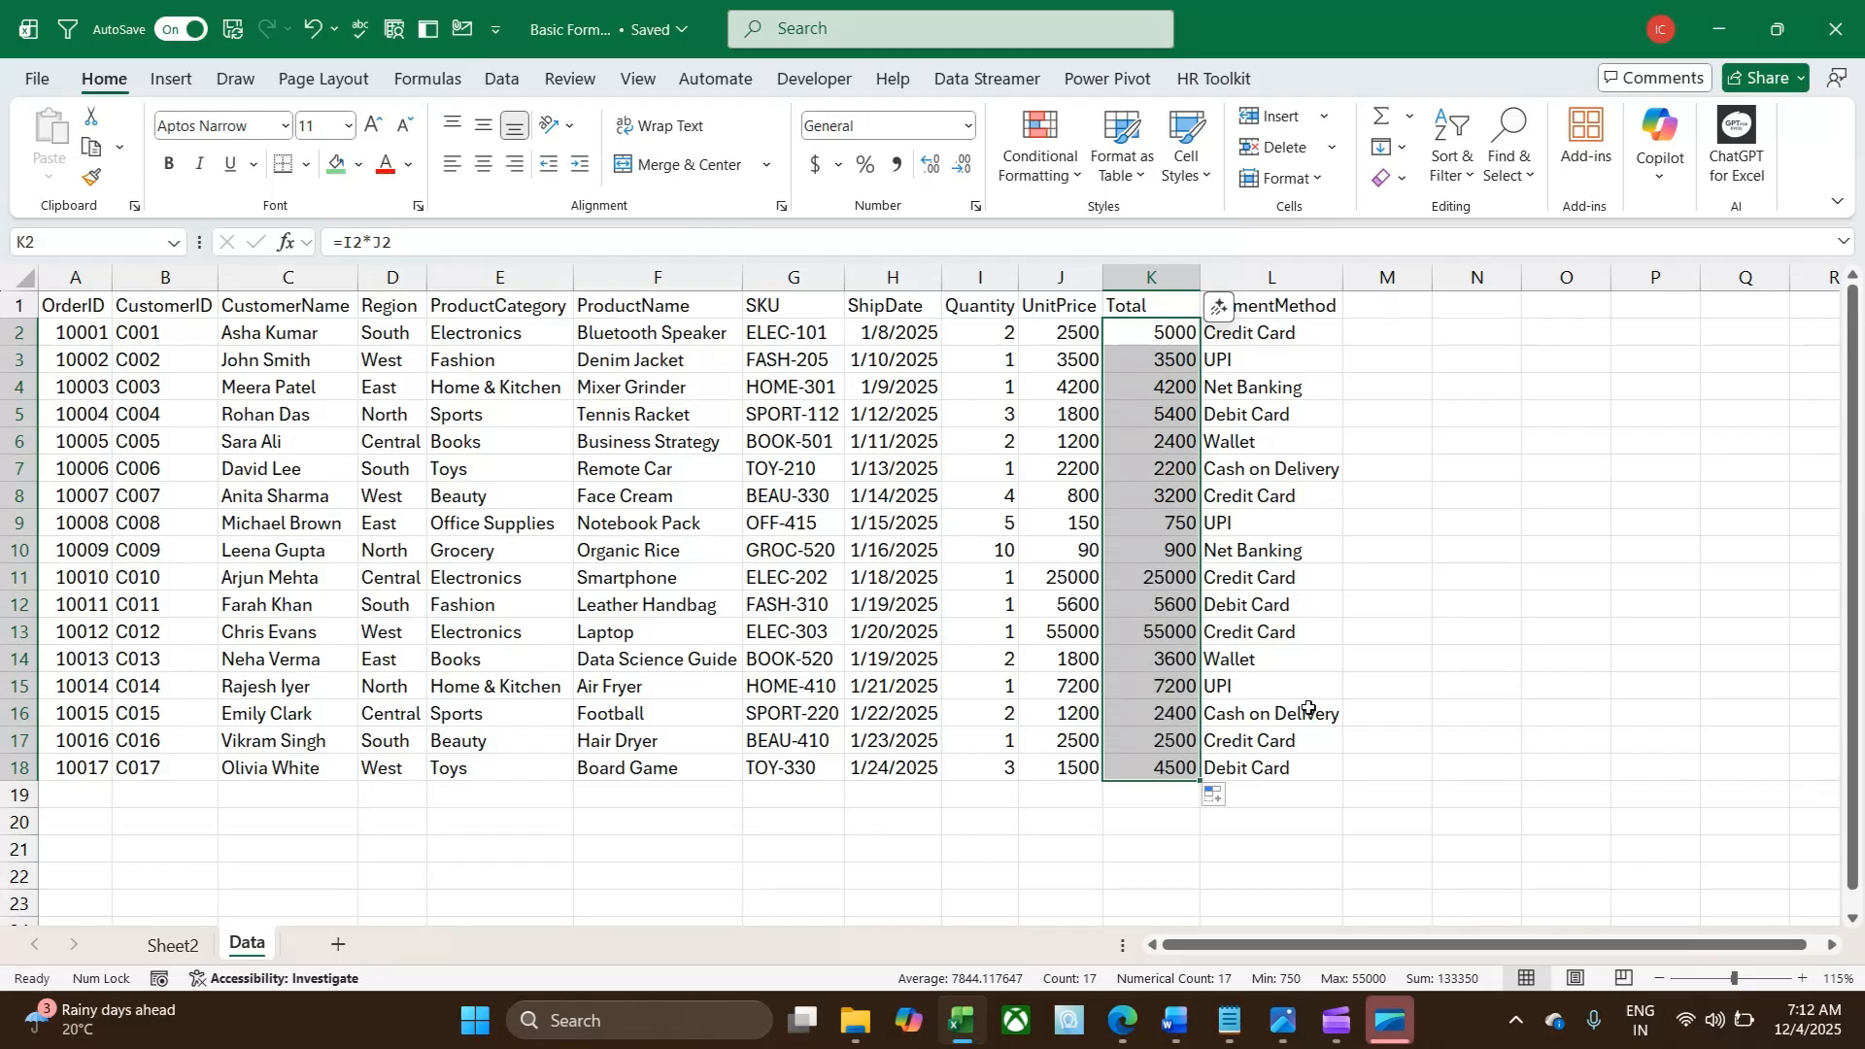
{"action": "key", "text": "ctrl+z"}
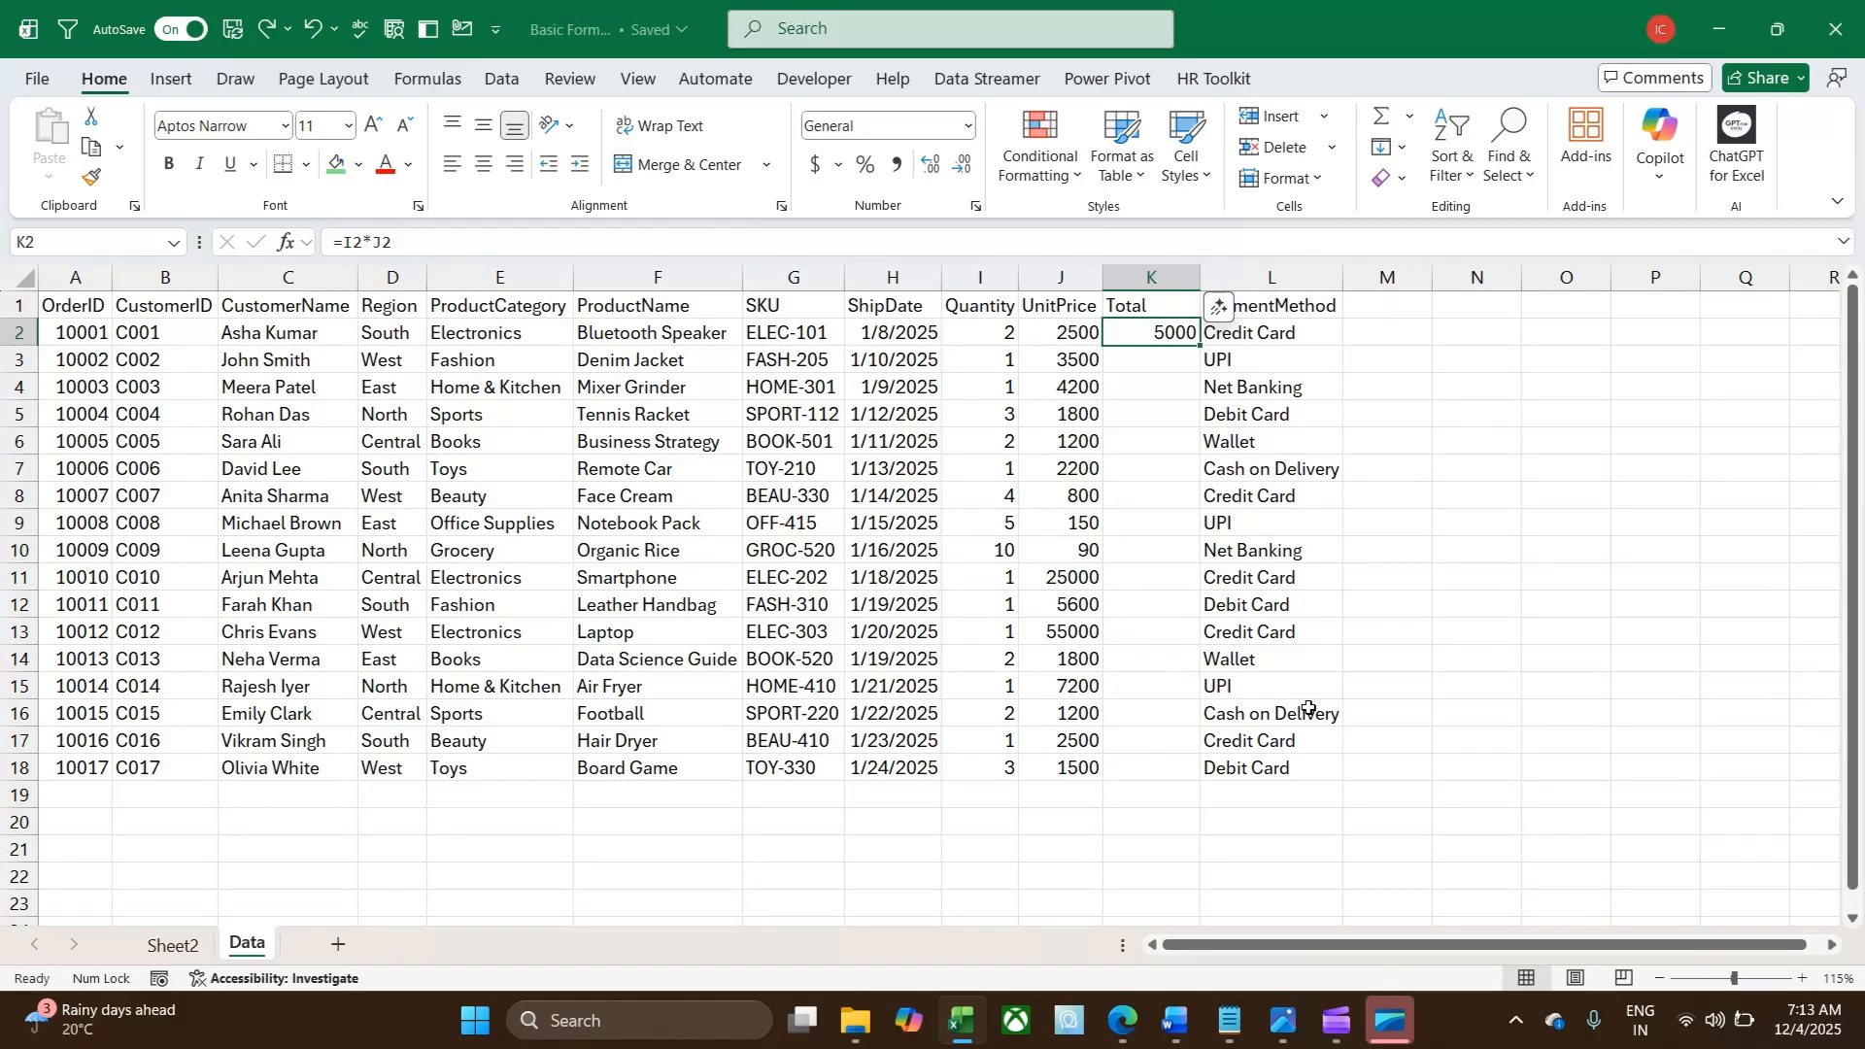
Select K2:K18 in the Total column and fill the K2 formula down through row 18.
{"action": "key", "text": "Left"}
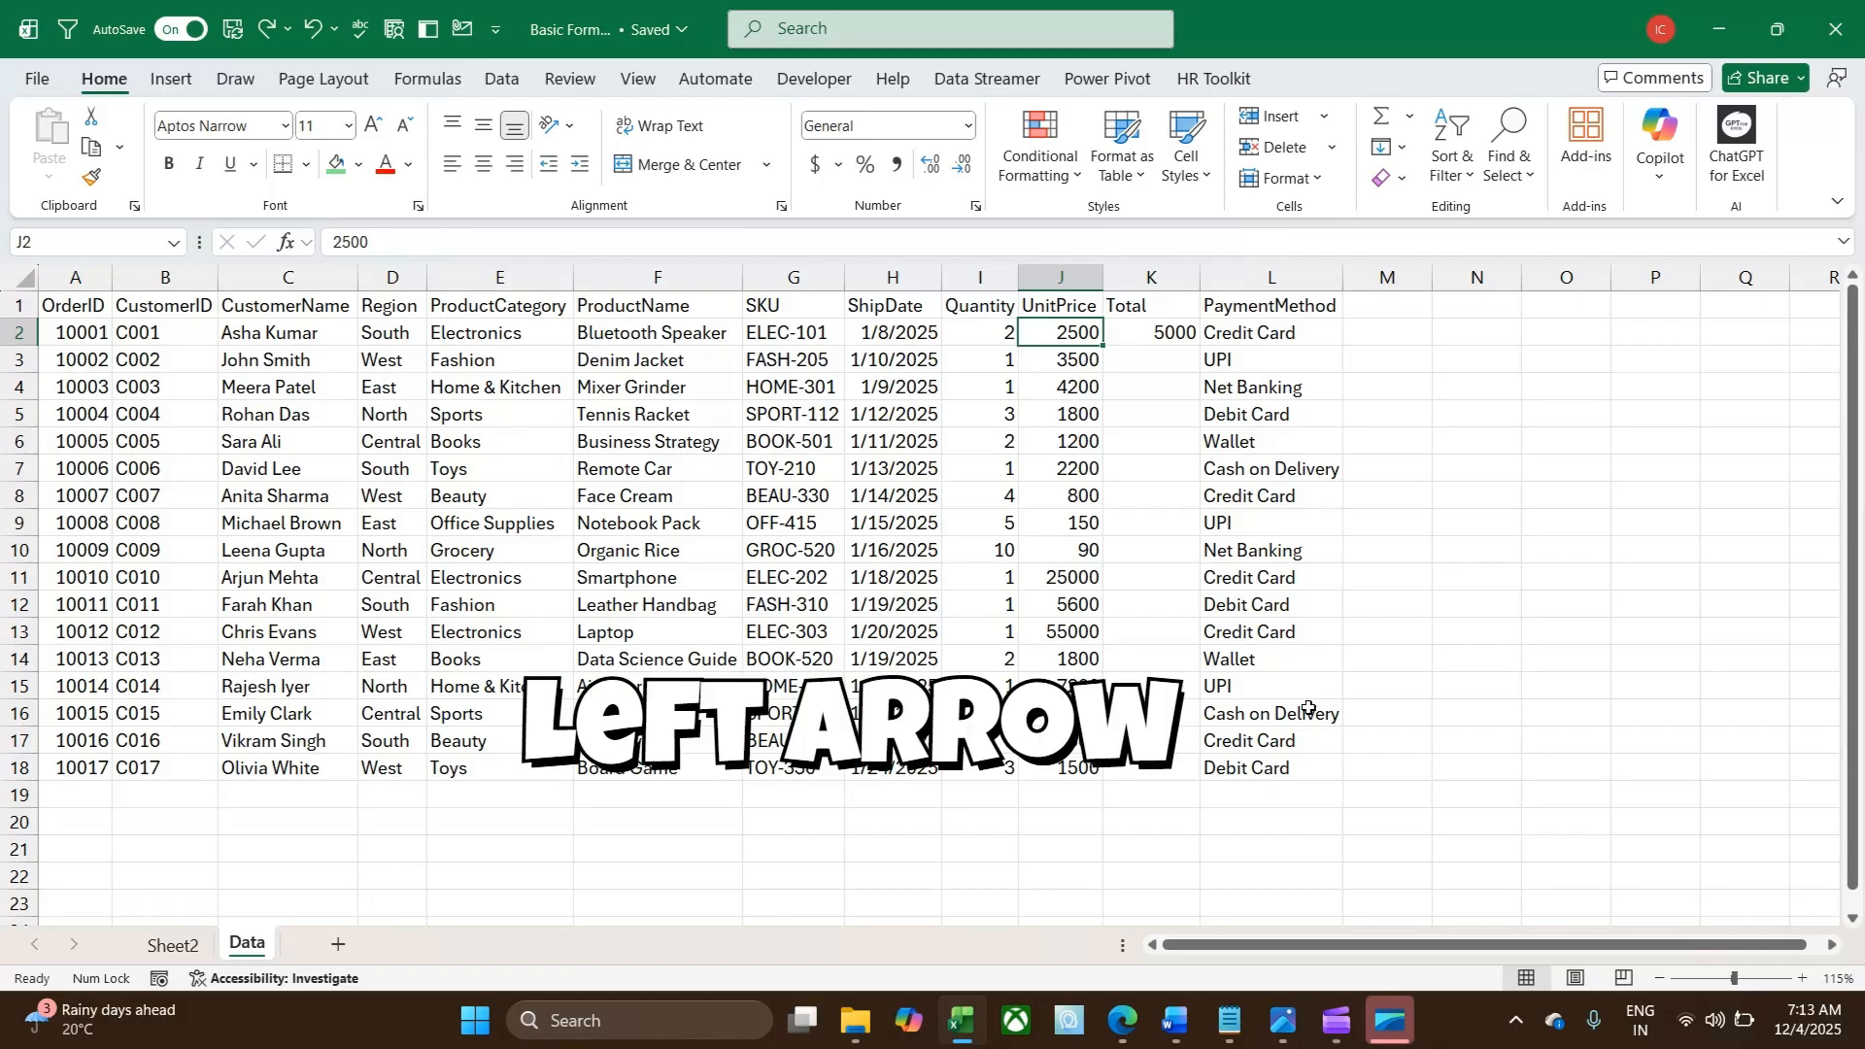
{"action": "key", "text": "ctrl+Down"}
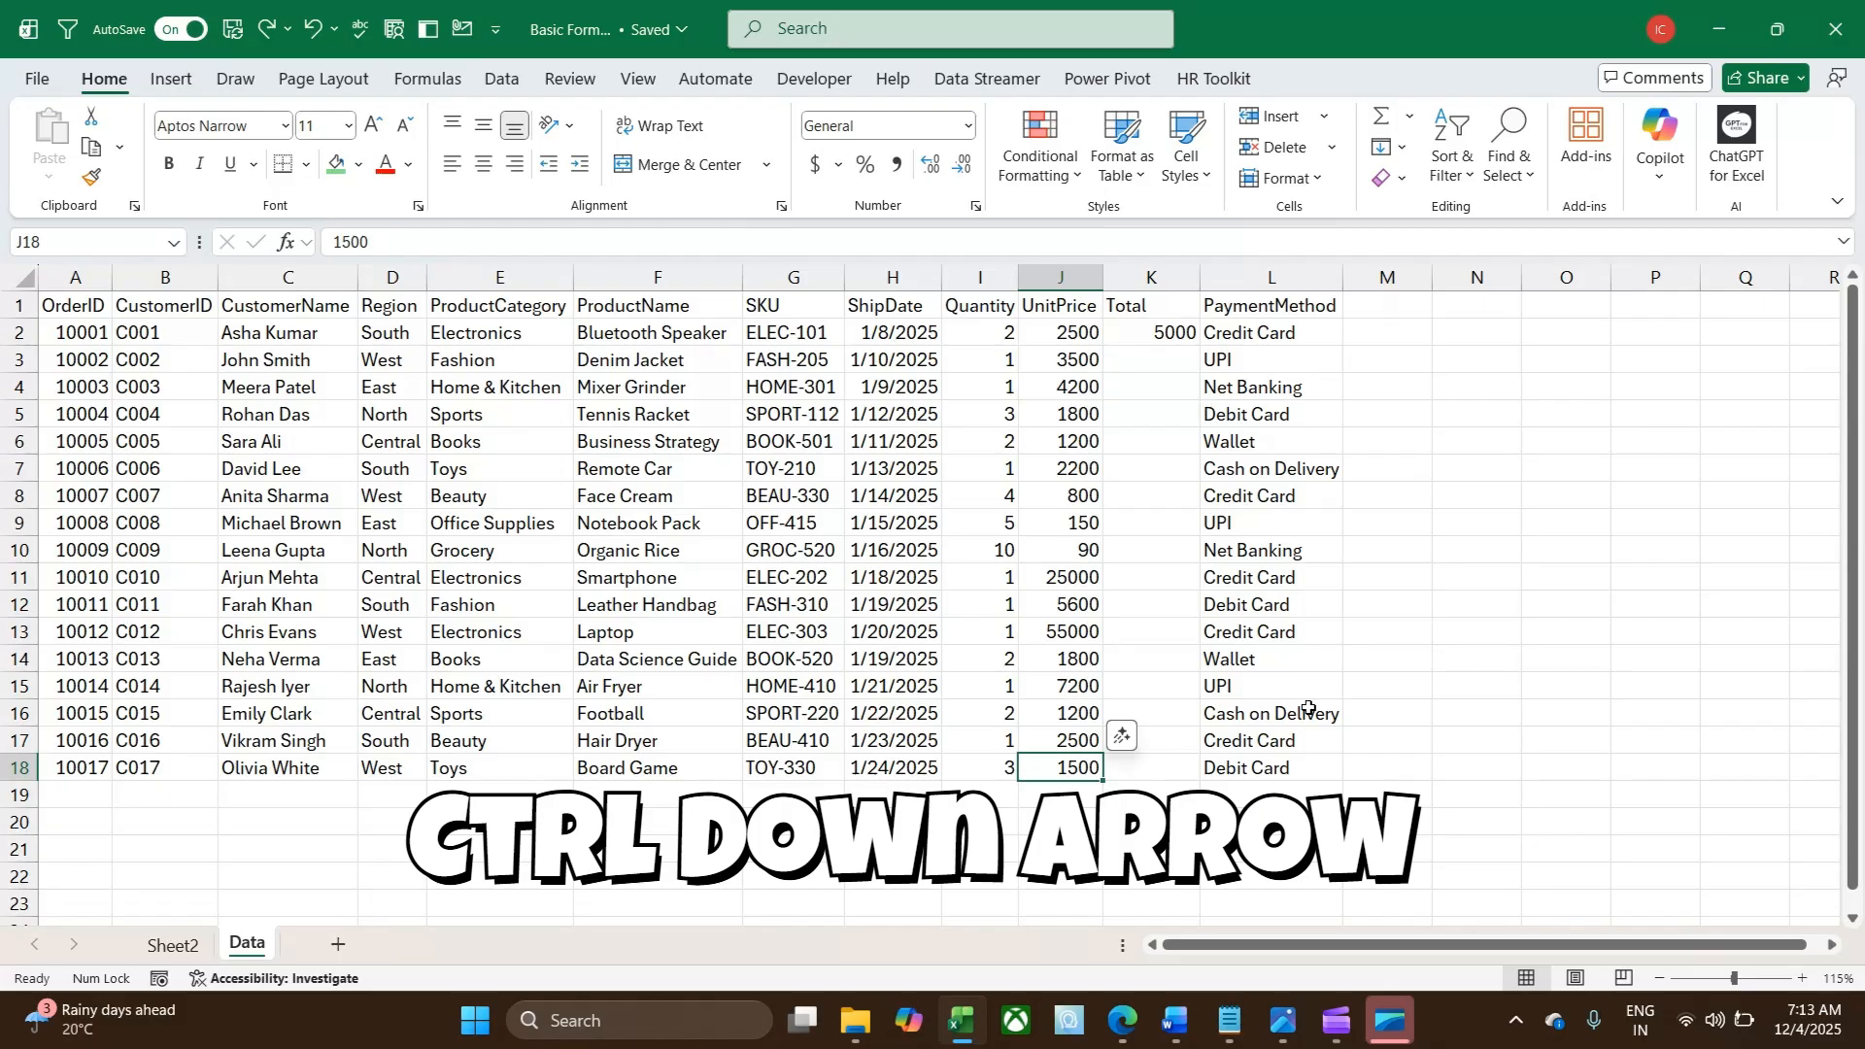
{"action": "key", "text": "Right"}
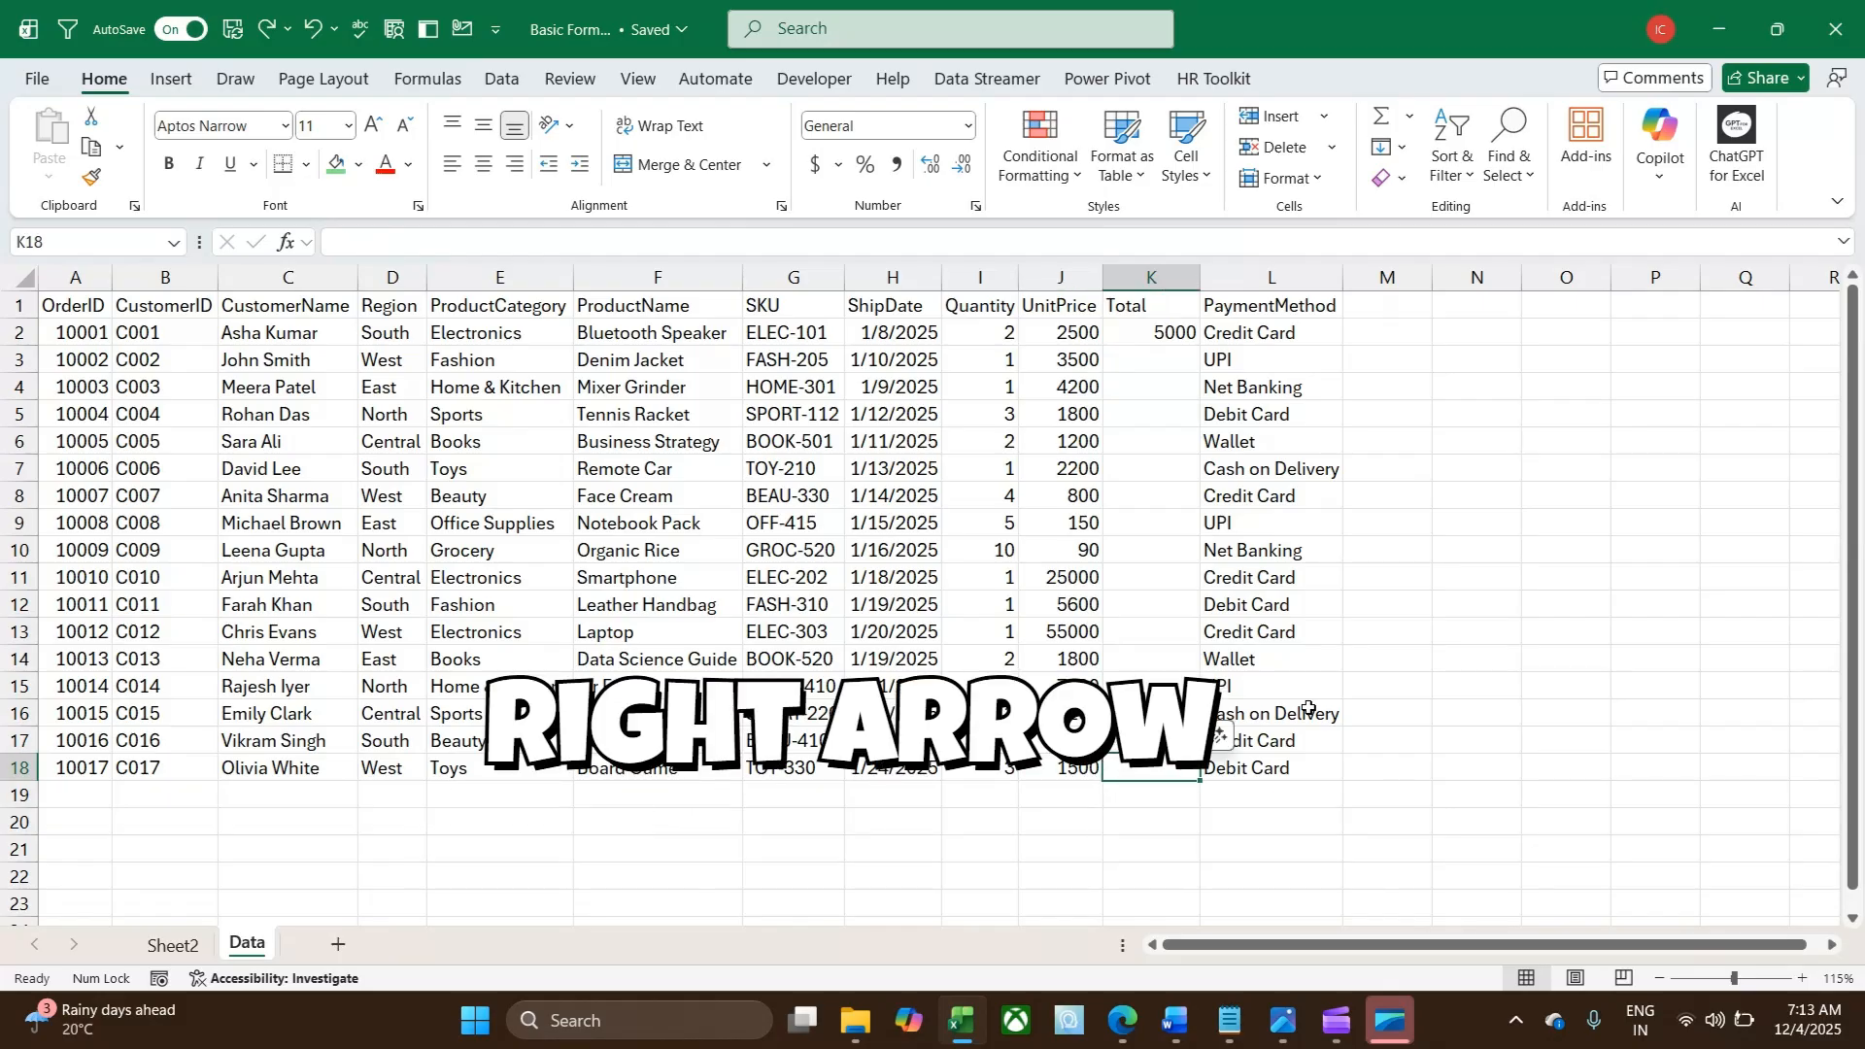
{"action": "key", "text": "ctrl+shift+Up"}
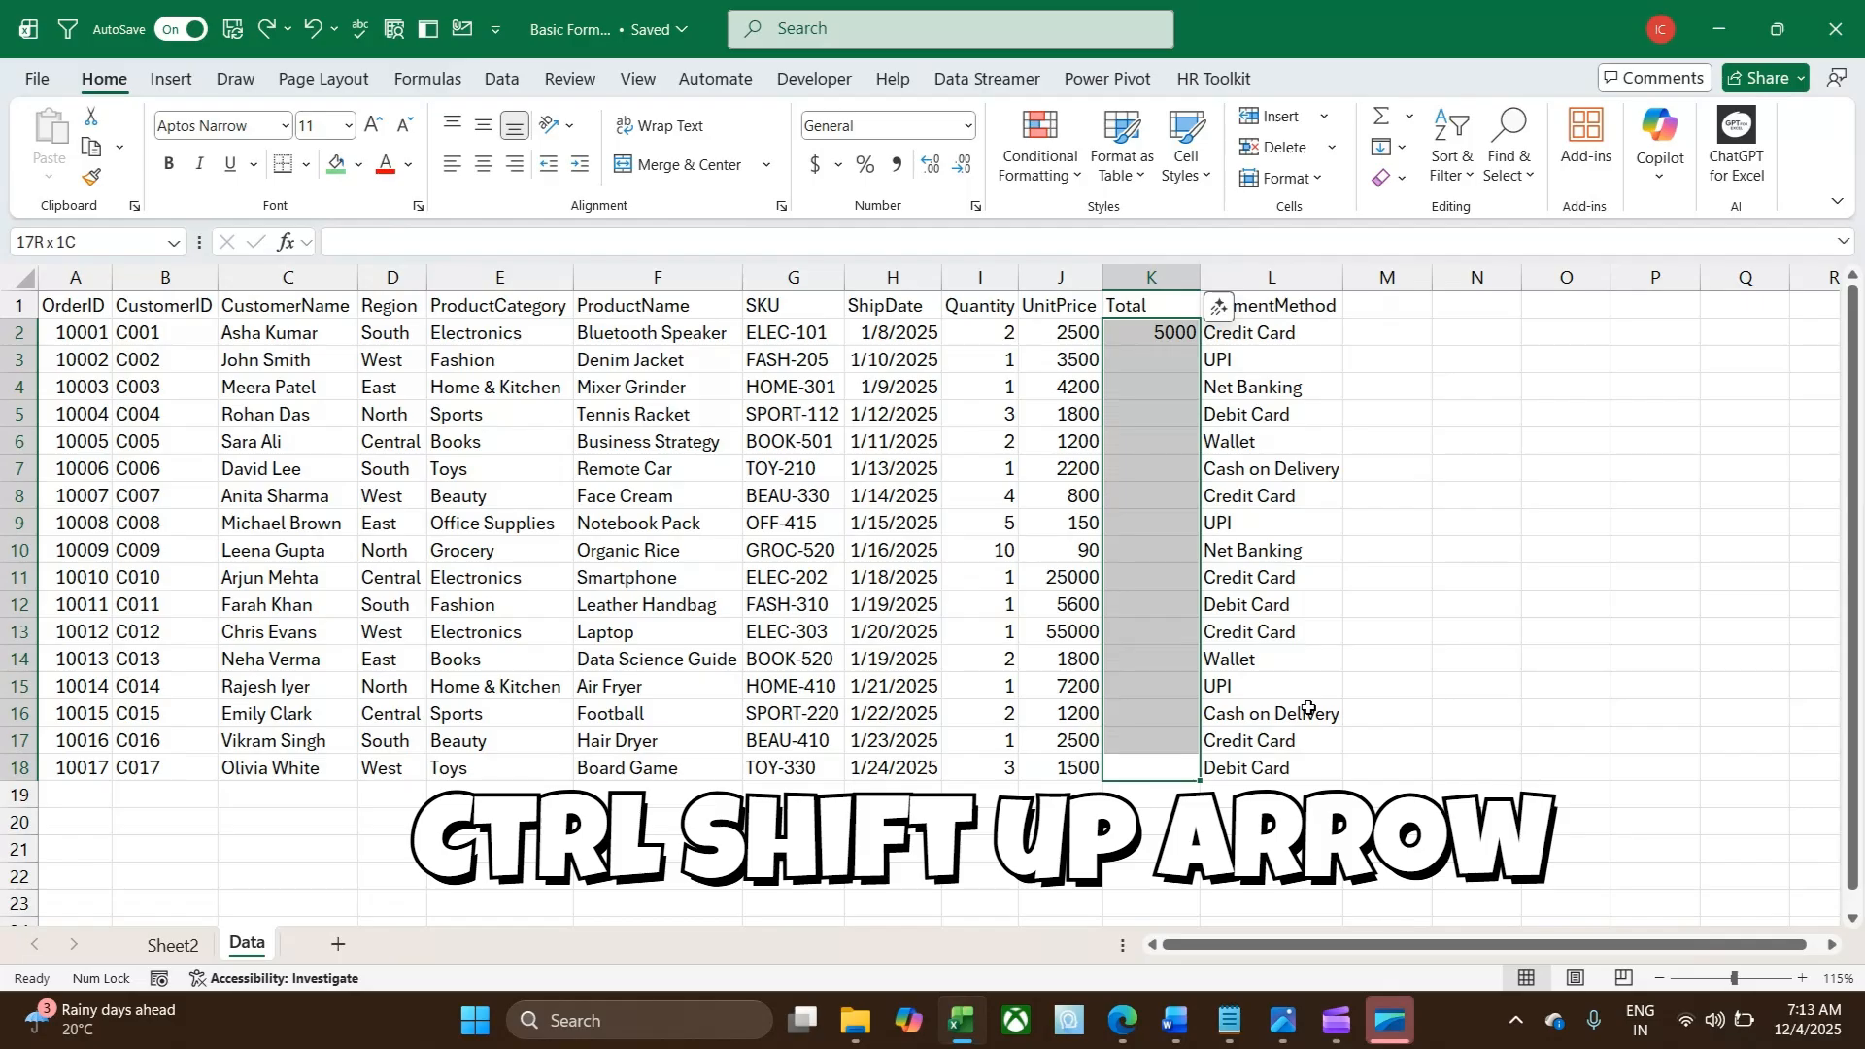
{"action": "key", "text": "ctrl+d"}
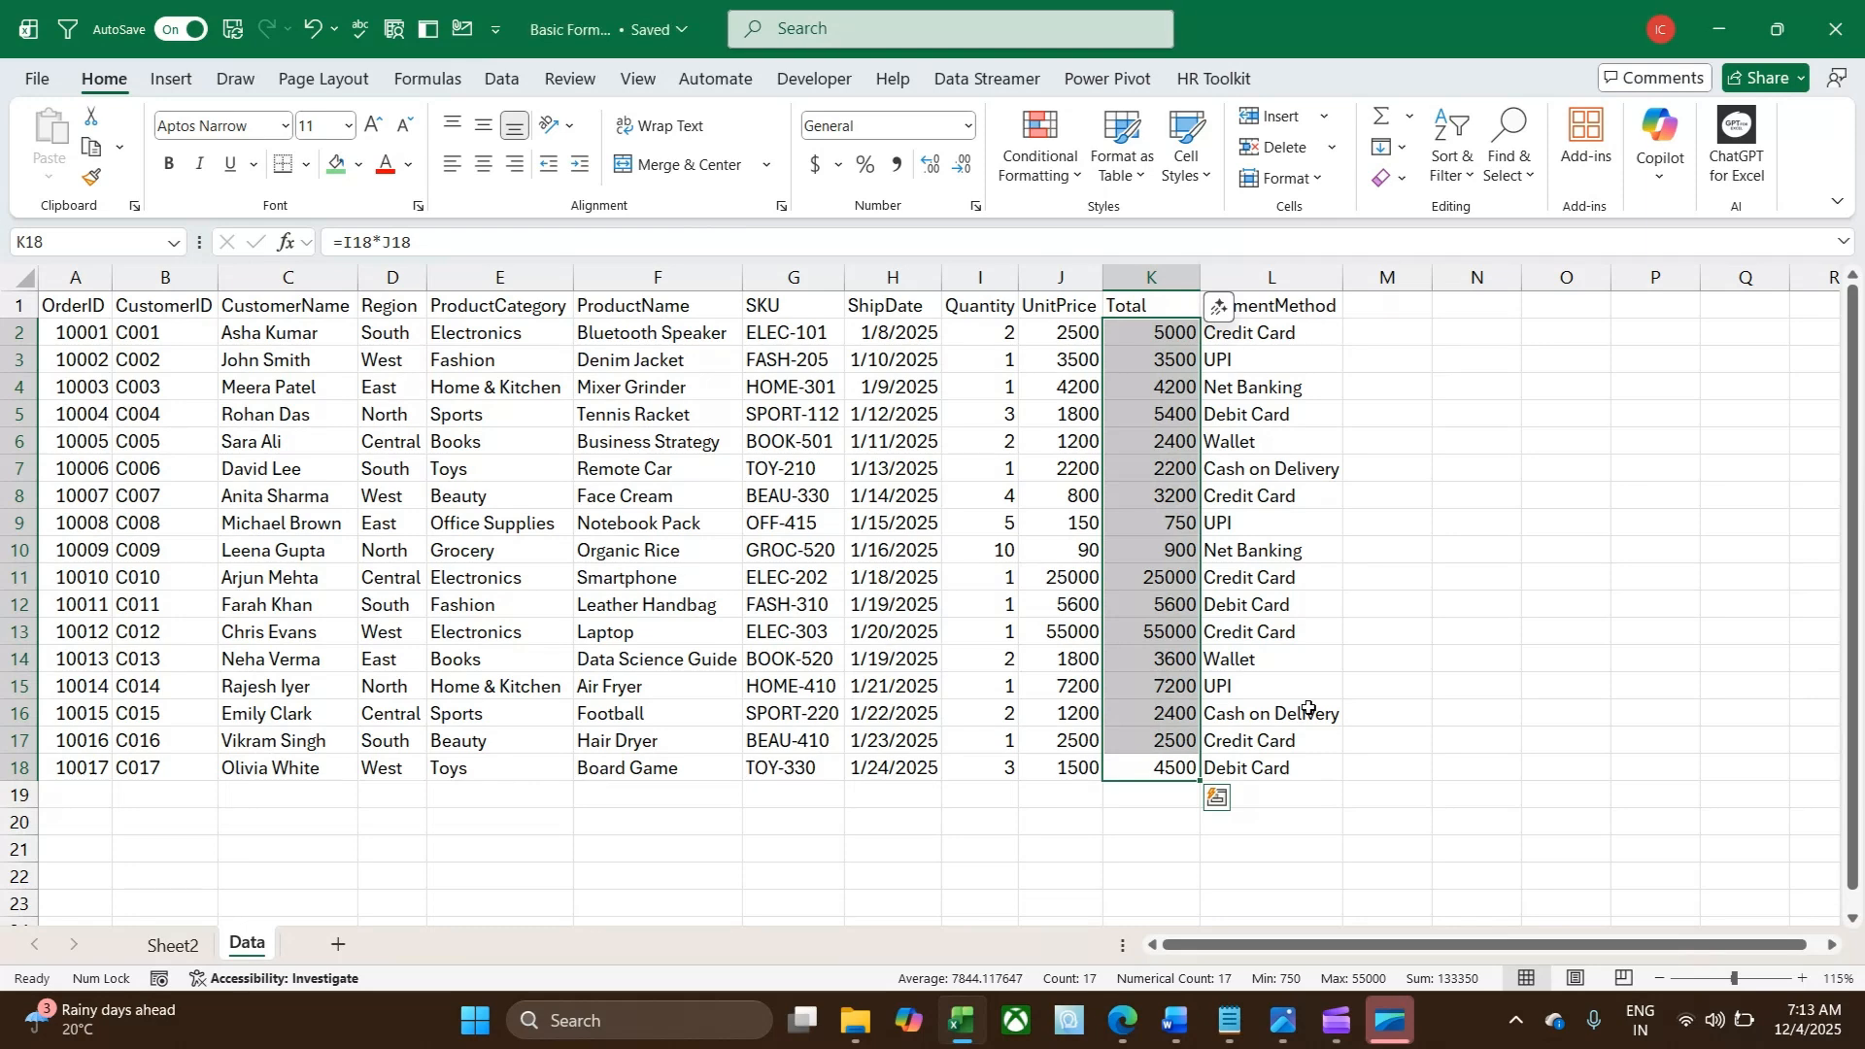
Insert an AutoSum of K2:K18 in cell K19, and clear that formula again.
{"action": "left_click", "coordinate": [1064, 805]}
{"action": "left_click_drag", "start_coordinate": [1148, 805], "coordinate": [1165, 823]}
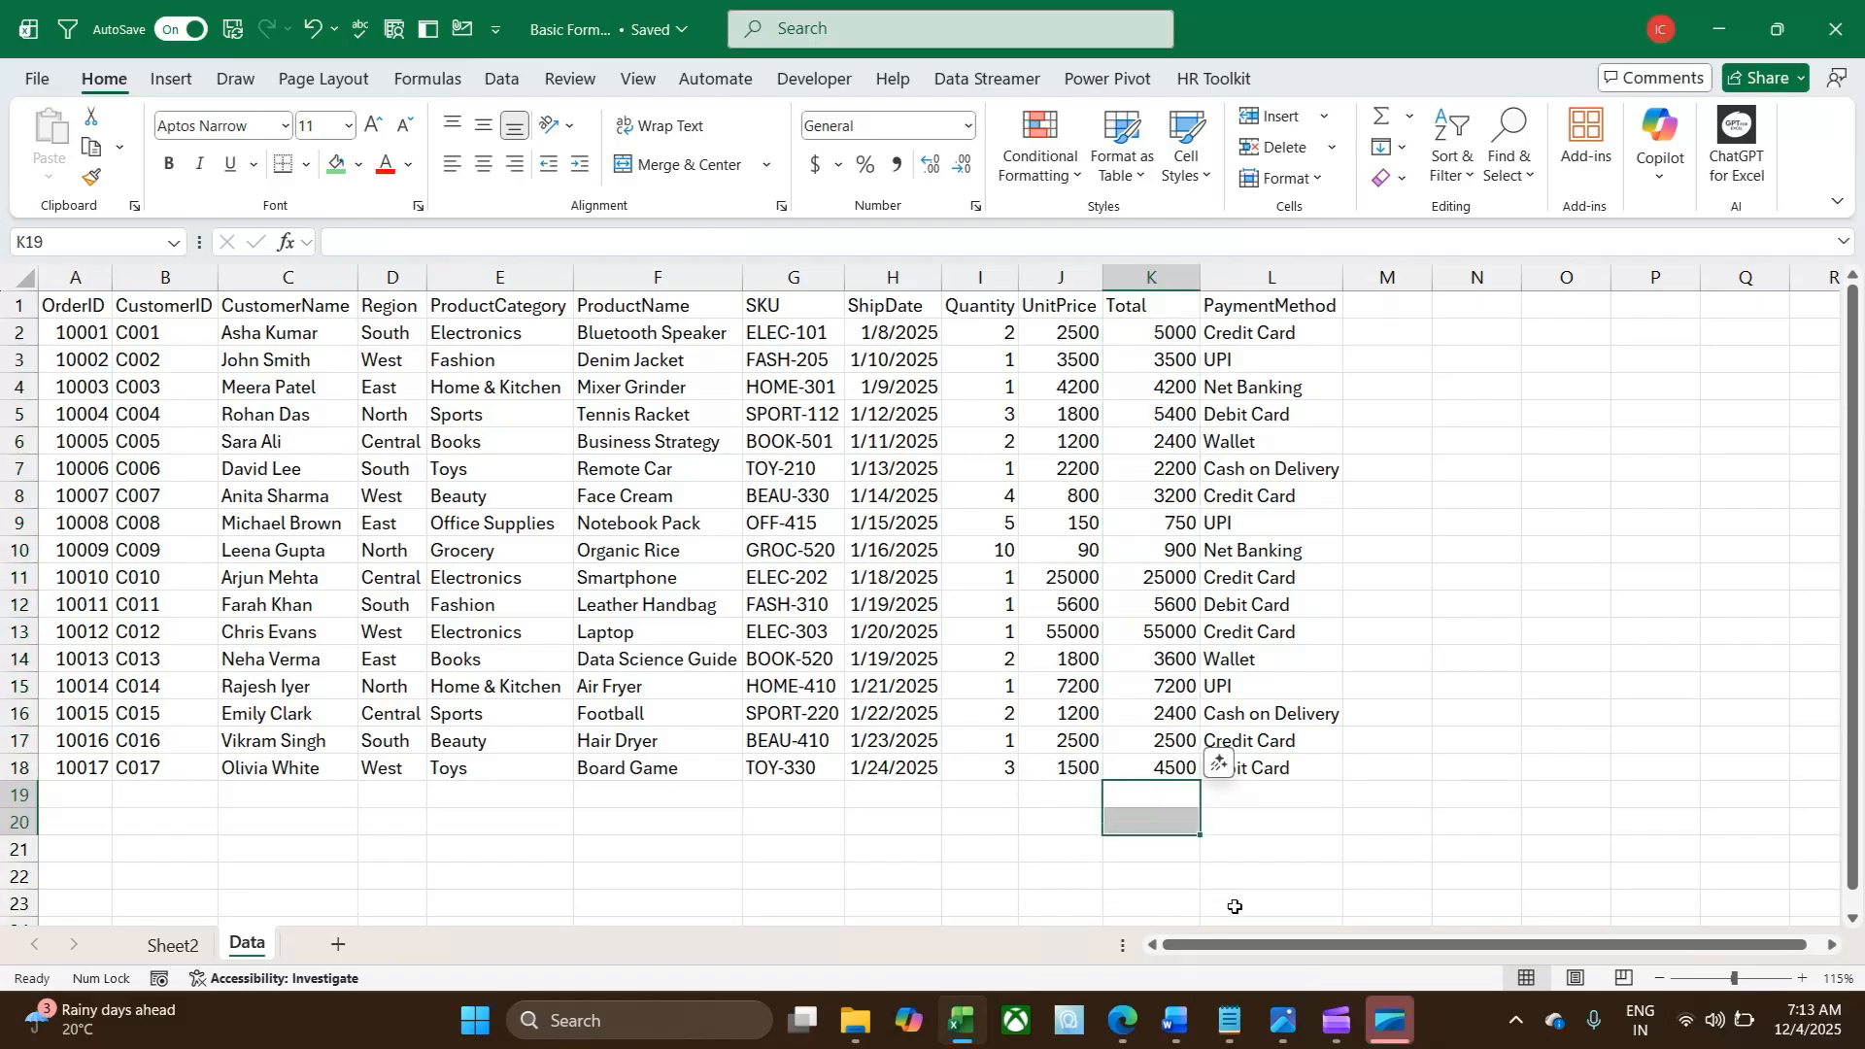
{"action": "left_click", "coordinate": [1157, 800]}
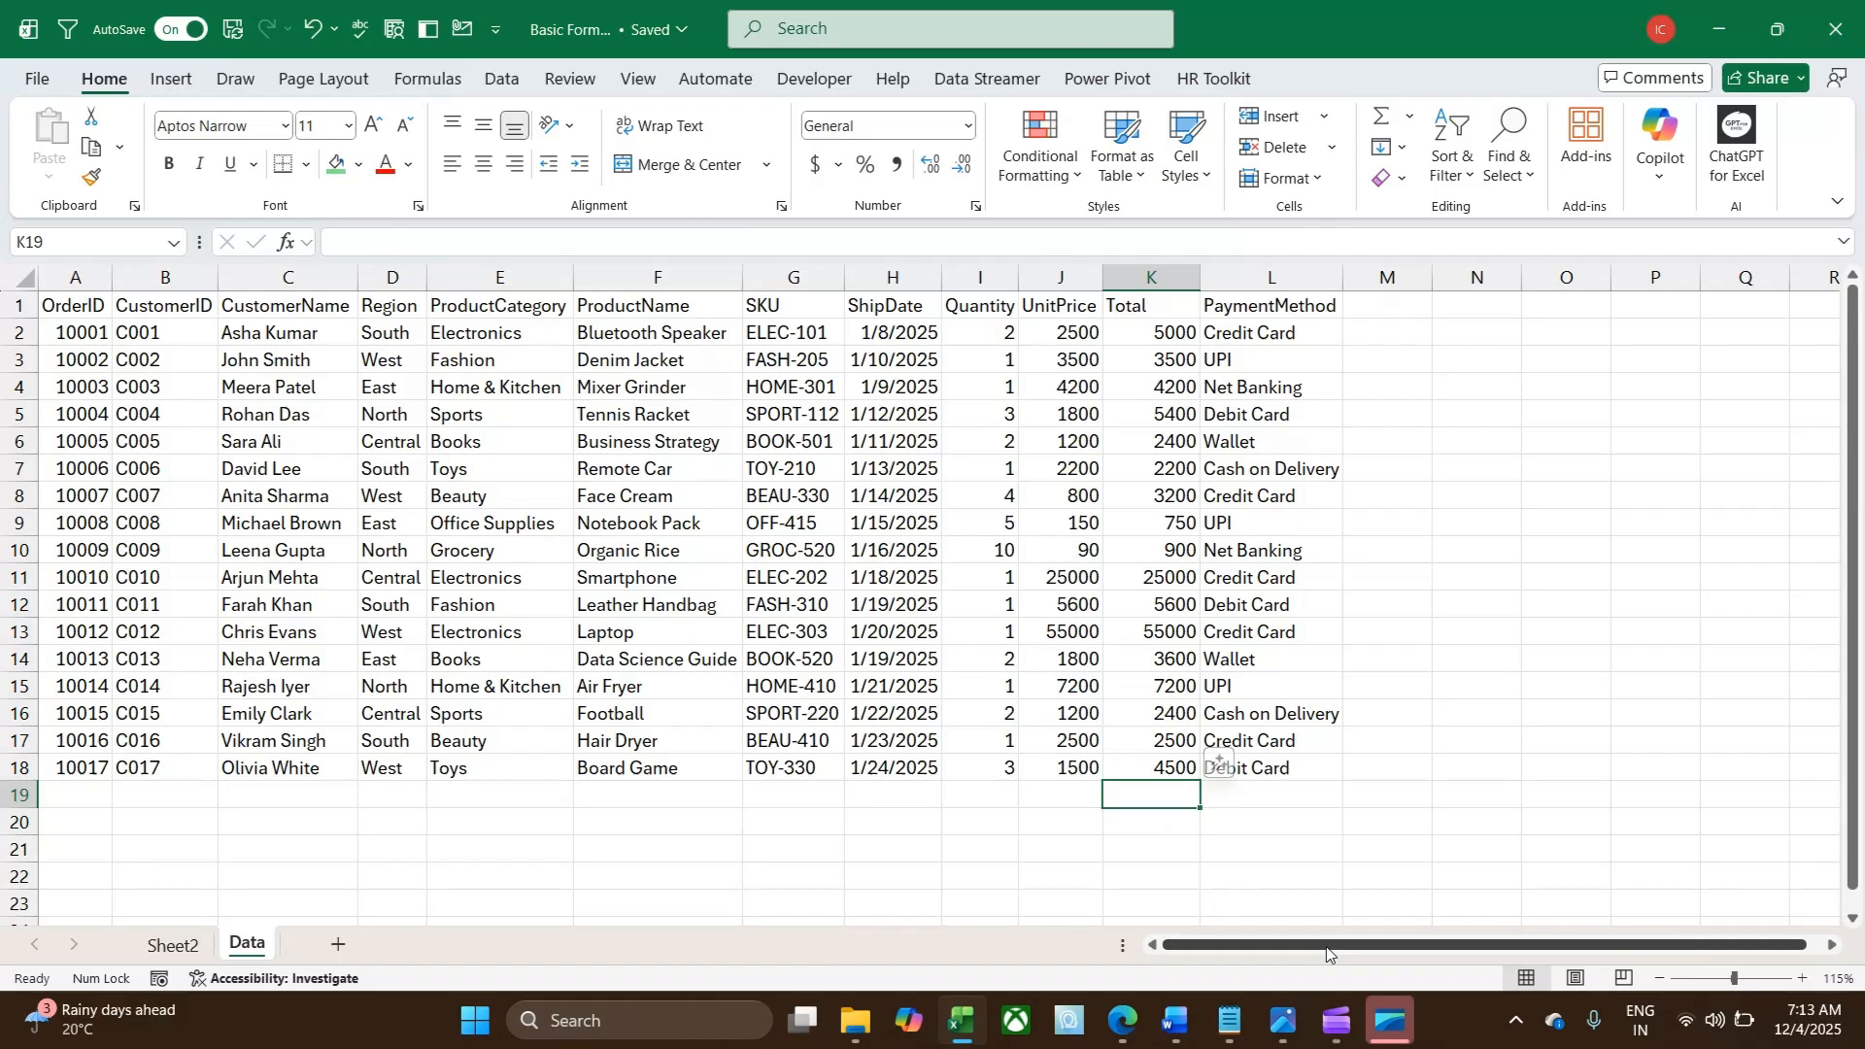
{"action": "key", "text": "alt+equal"}
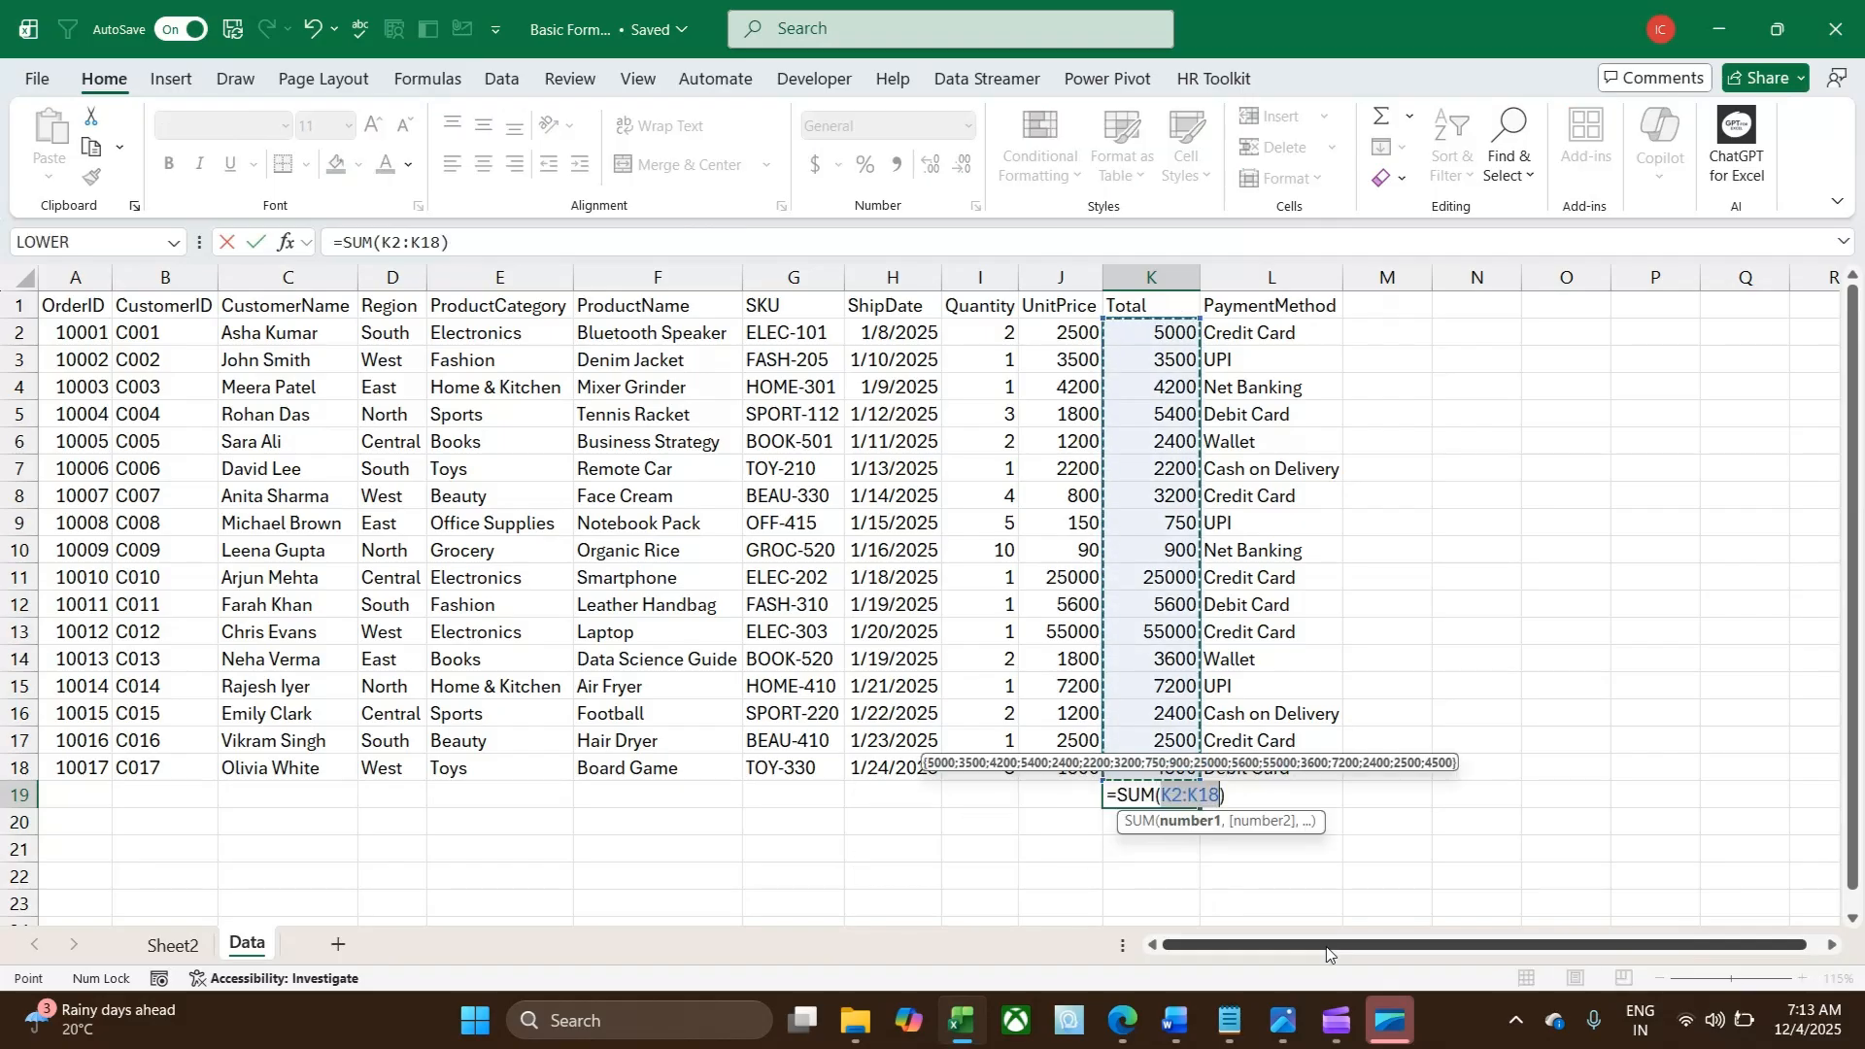
{"action": "key", "text": "Return"}
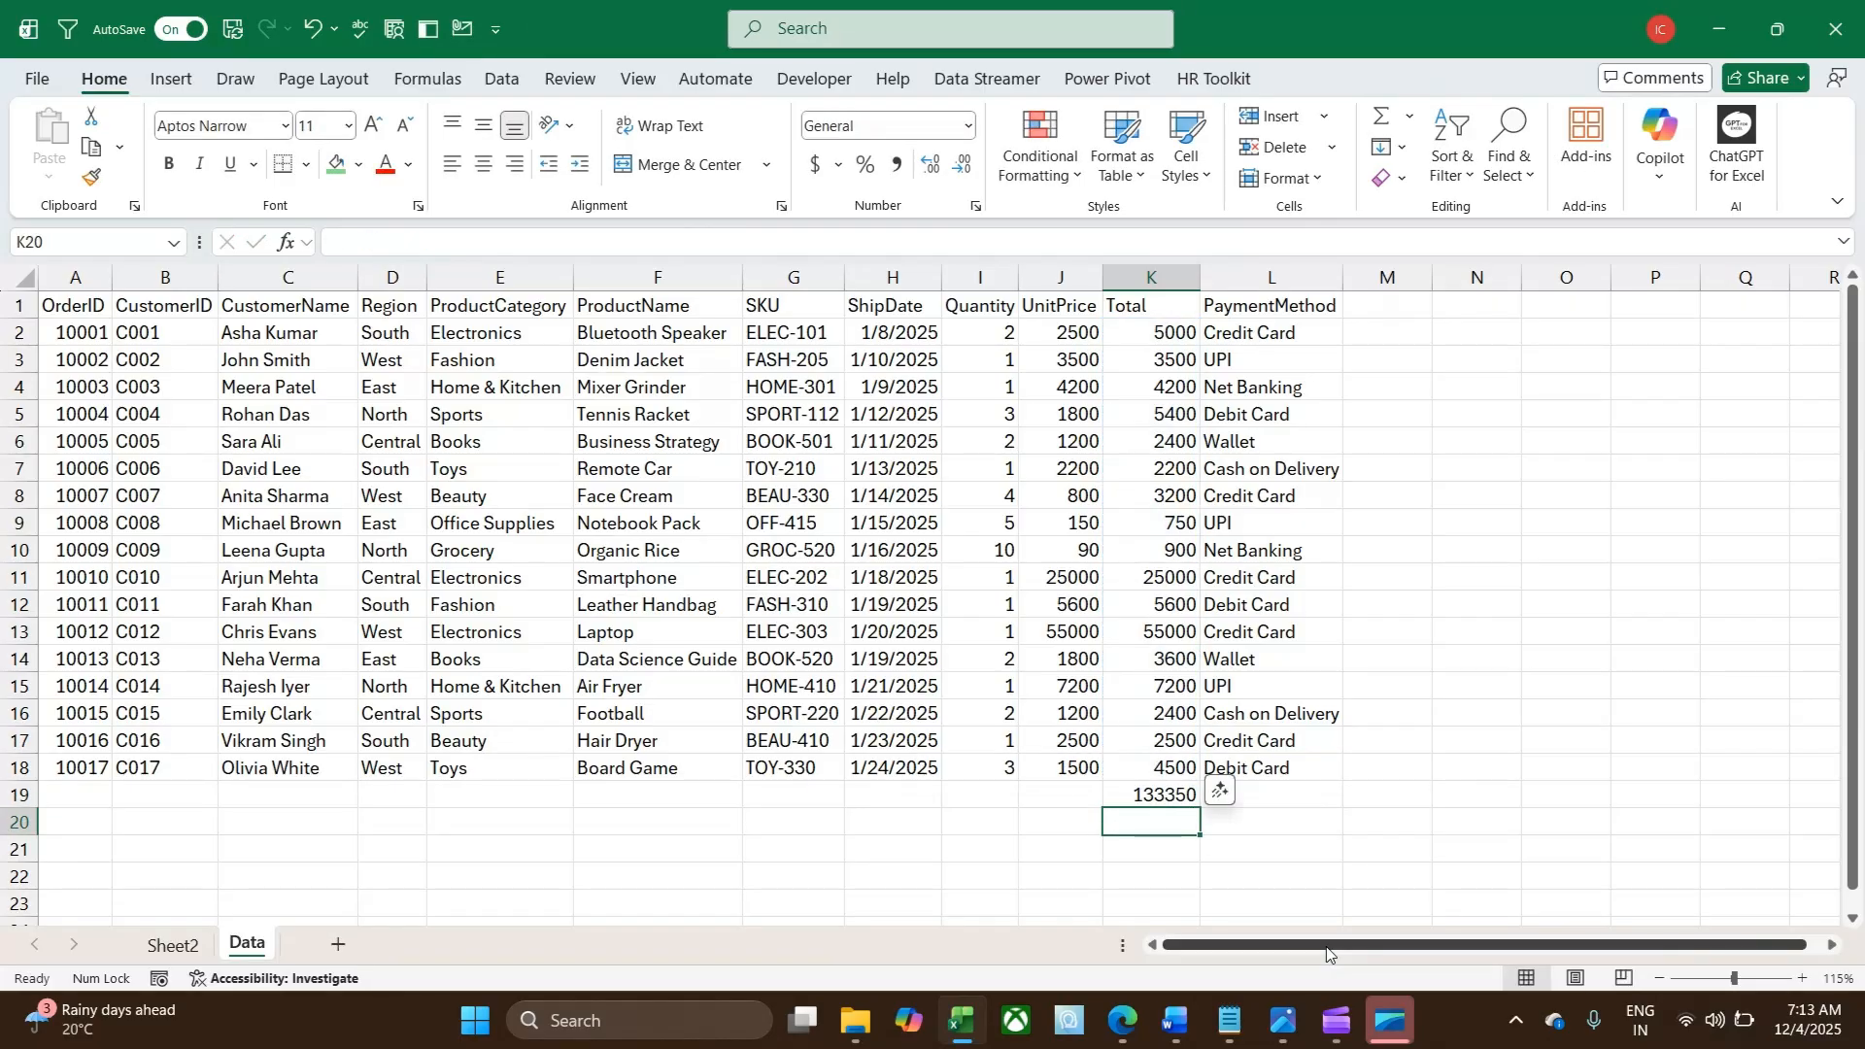
{"action": "key", "text": "Up"}
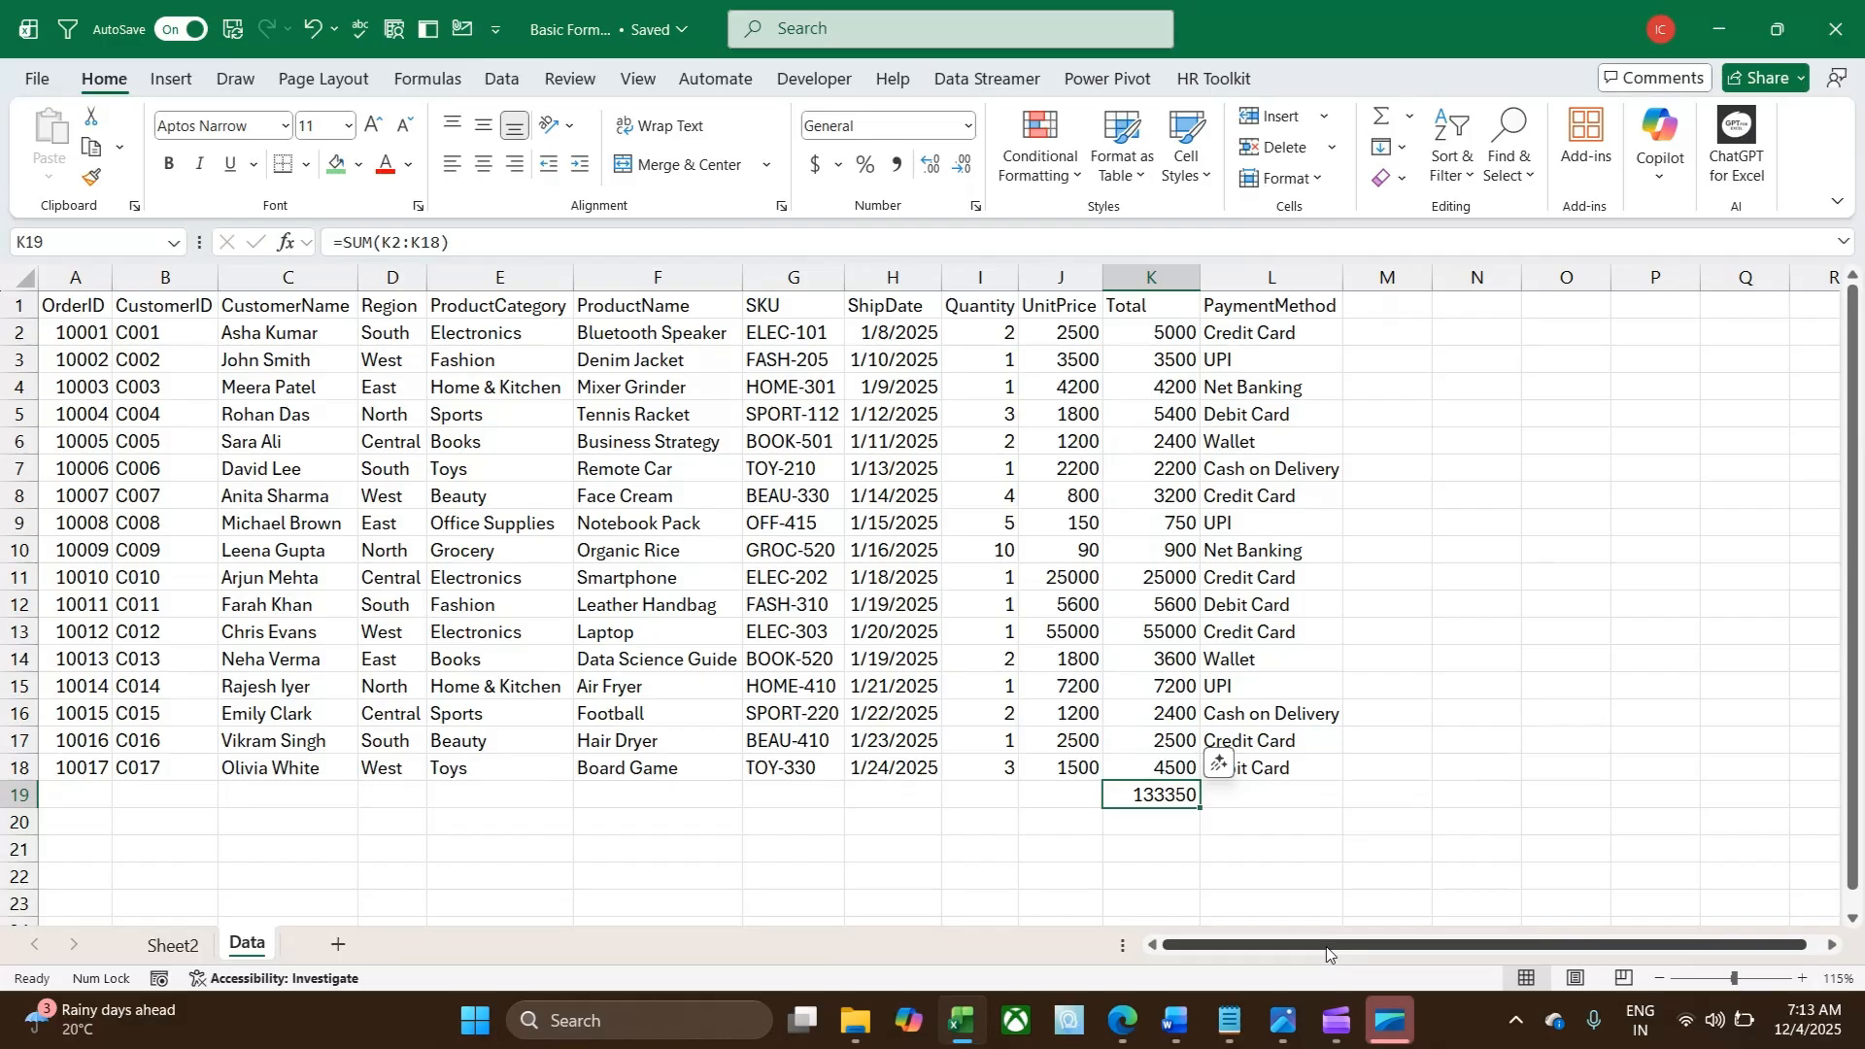
{"action": "key", "text": "Delete"}
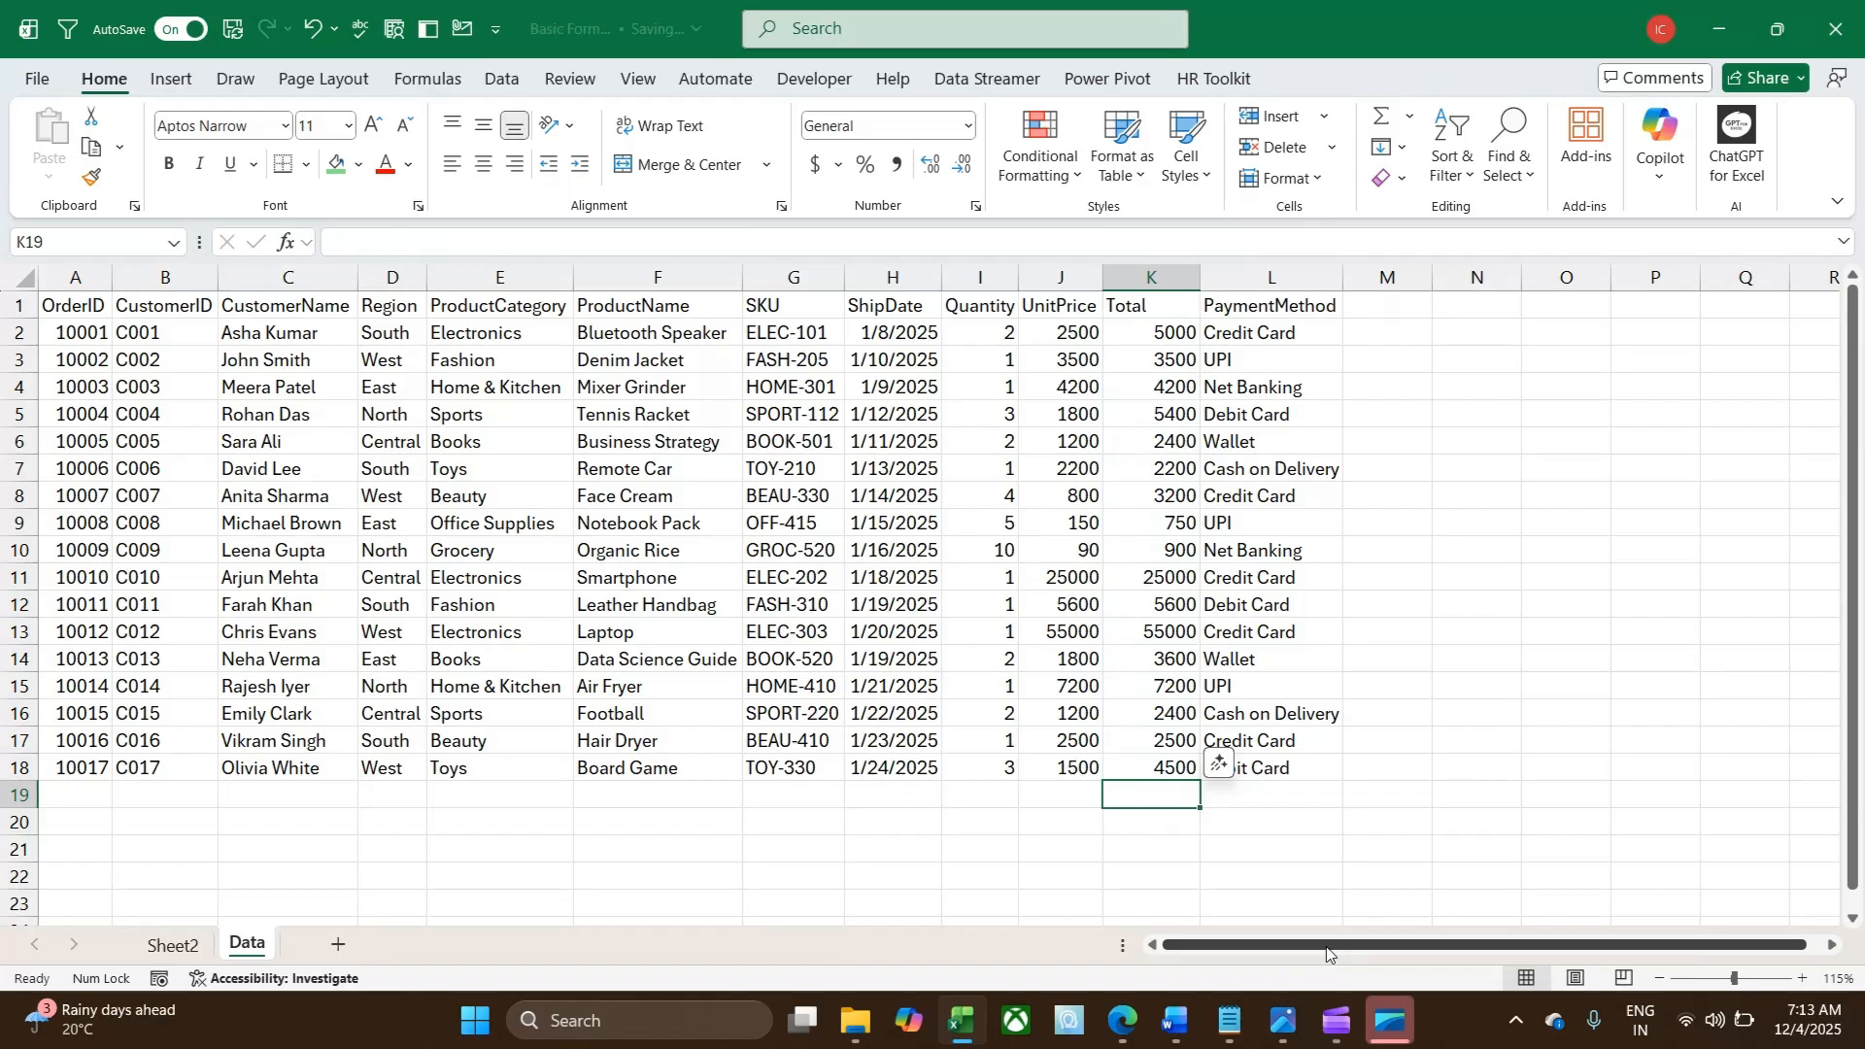
Enter a SUM formula in cell K19 that adds the range K2:K18, excluding the header.
{"action": "type", "text": "="}
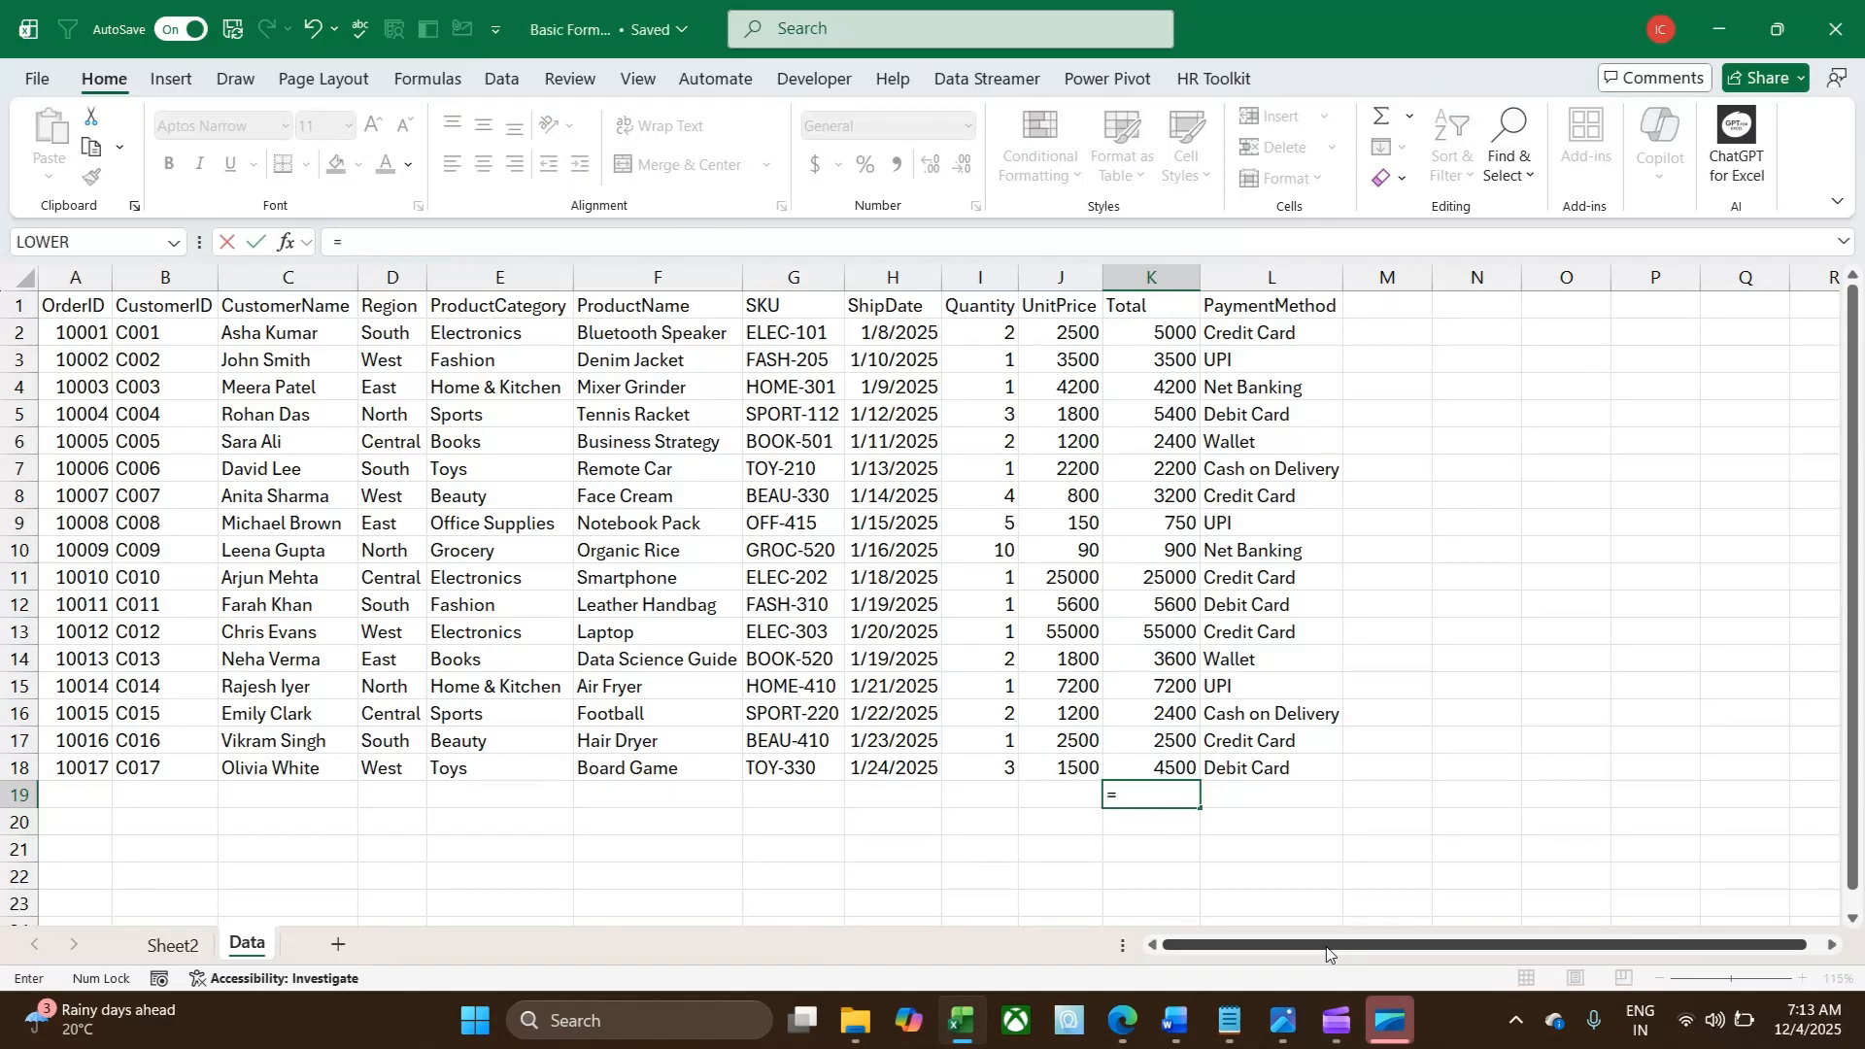
{"action": "type", "text": "su"}
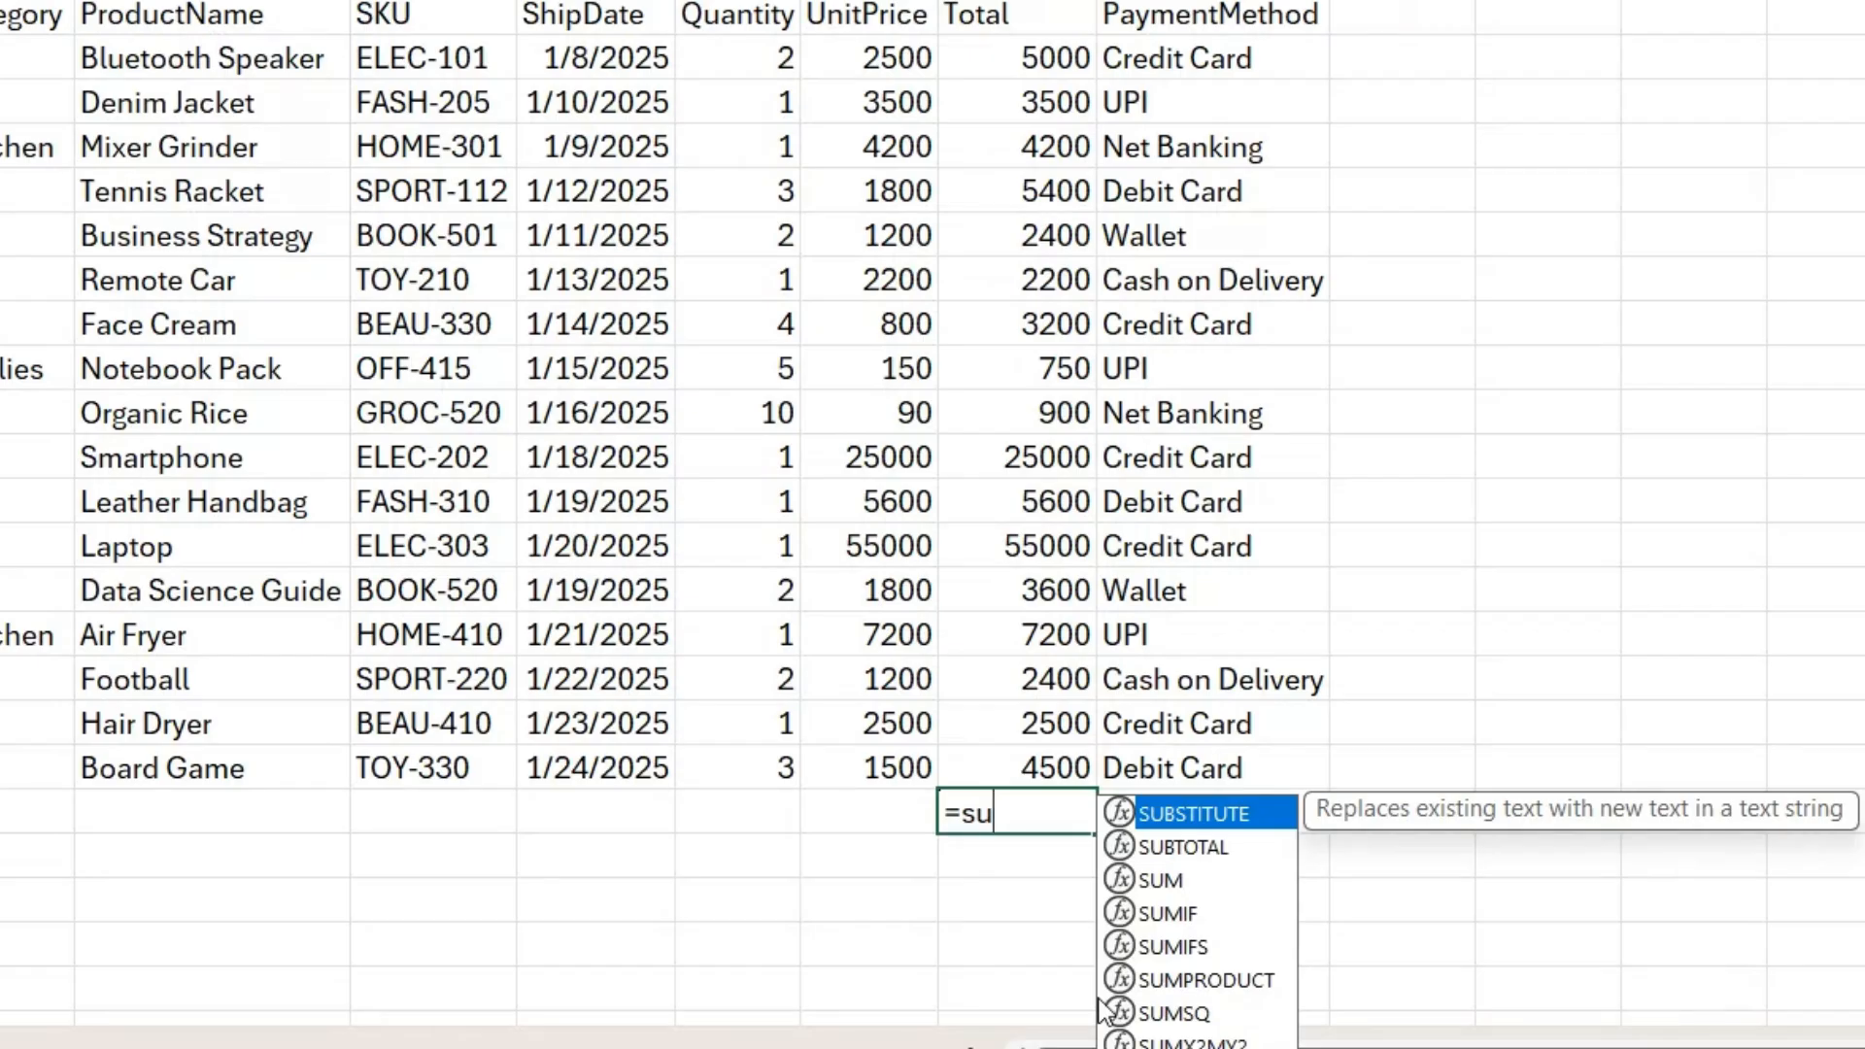
{"action": "key", "text": "Down"}
{"action": "key", "text": "Down"}
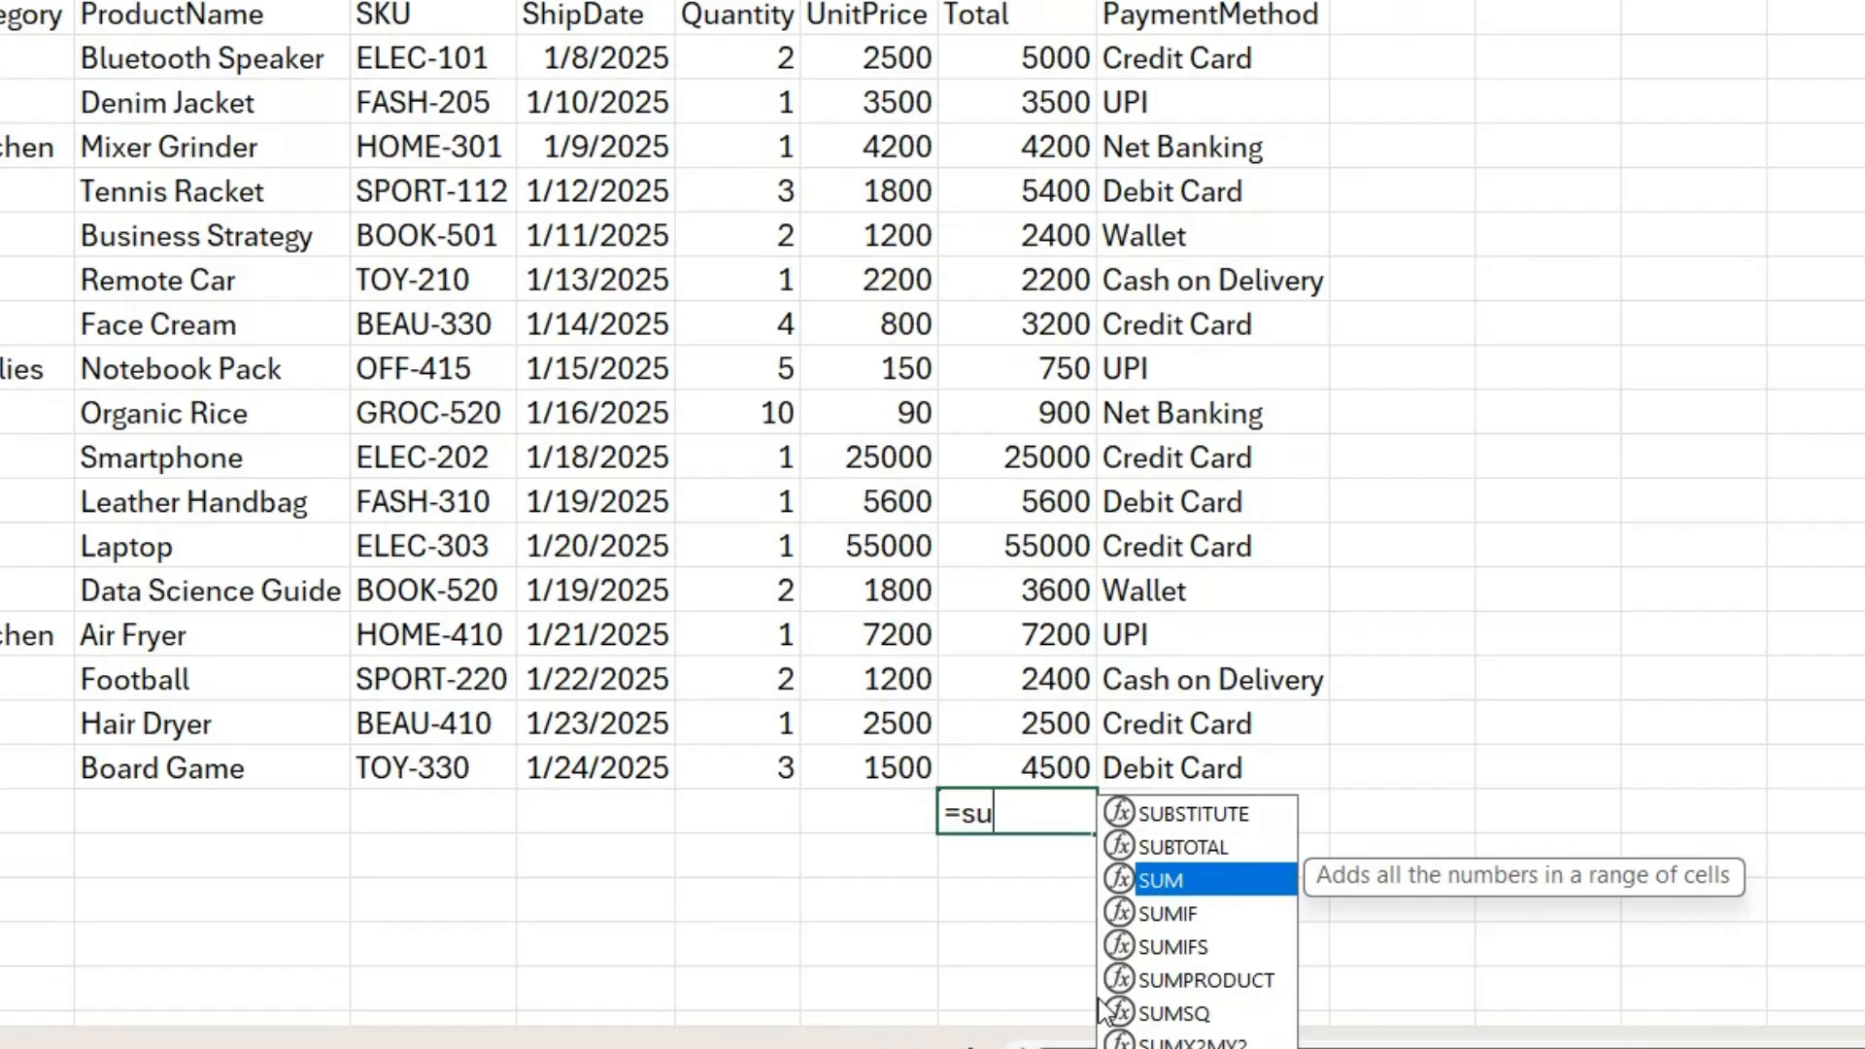
{"action": "key", "text": "Tab"}
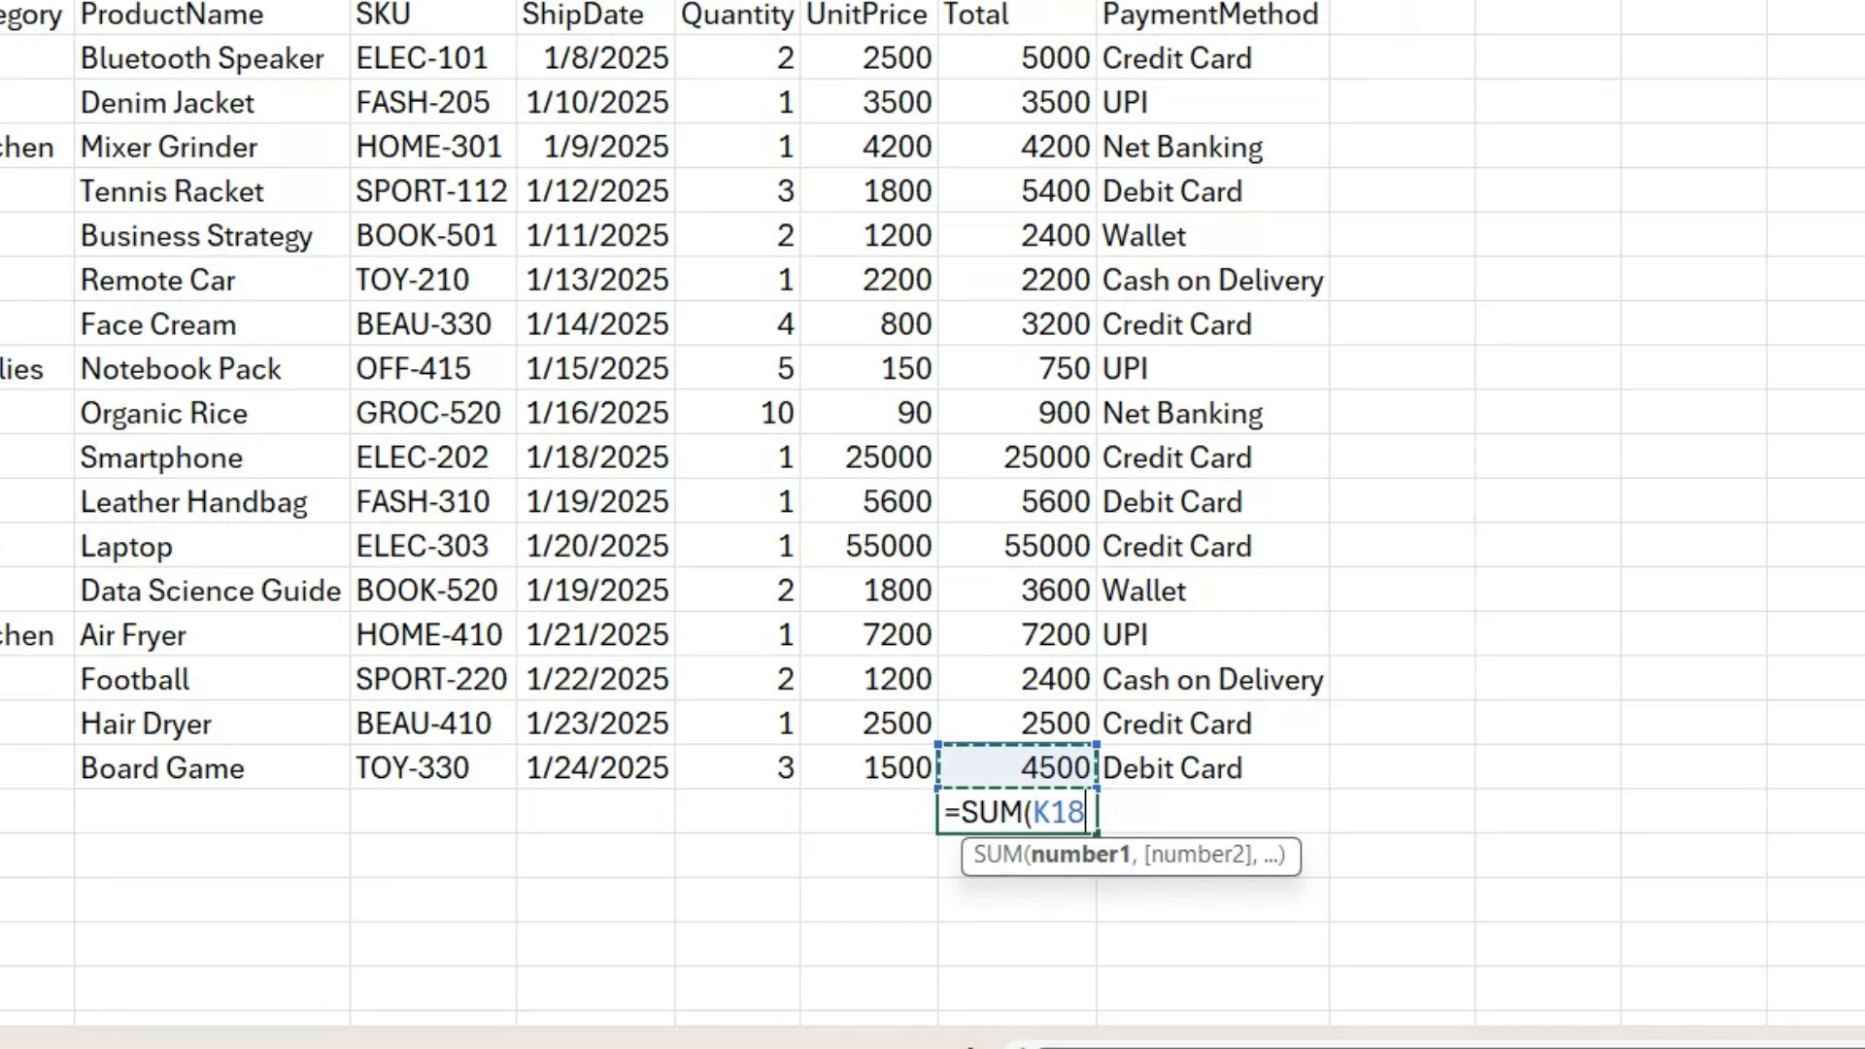
{"action": "key", "text": "ctrl+shift+Up"}
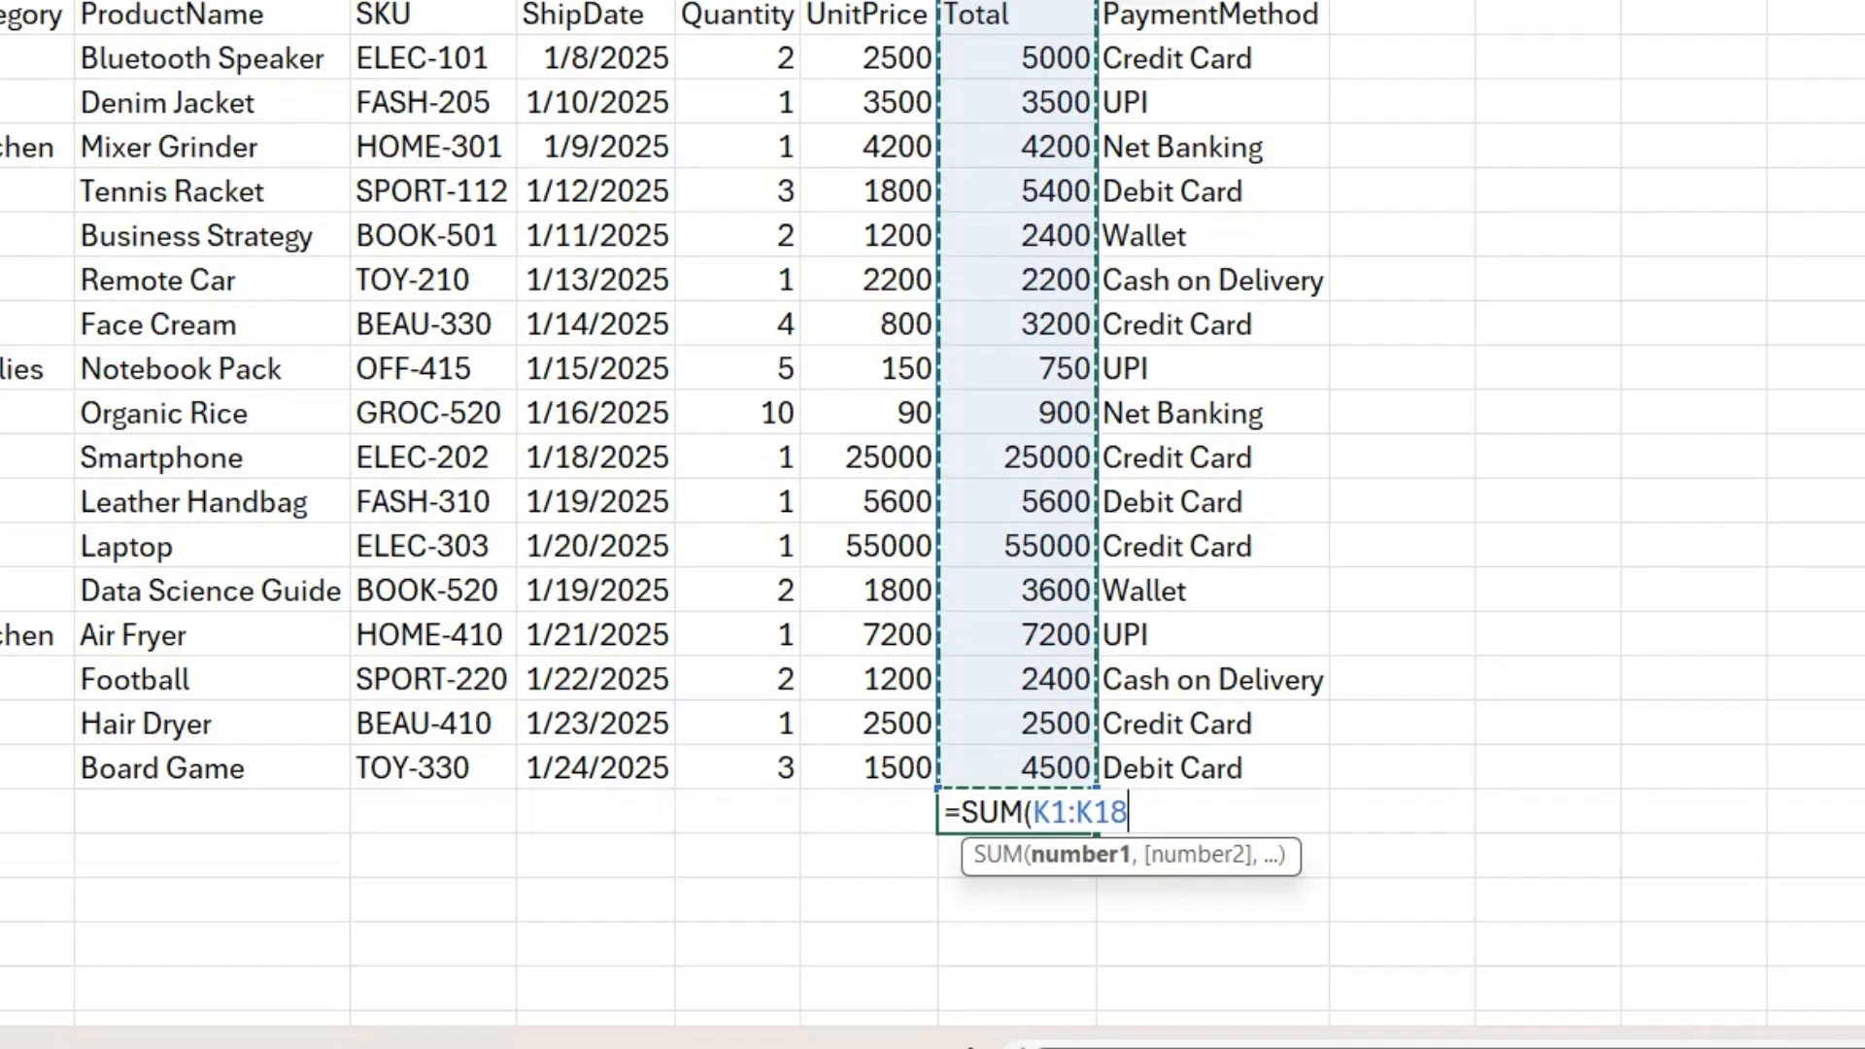
{"action": "key", "text": "shift+Down"}
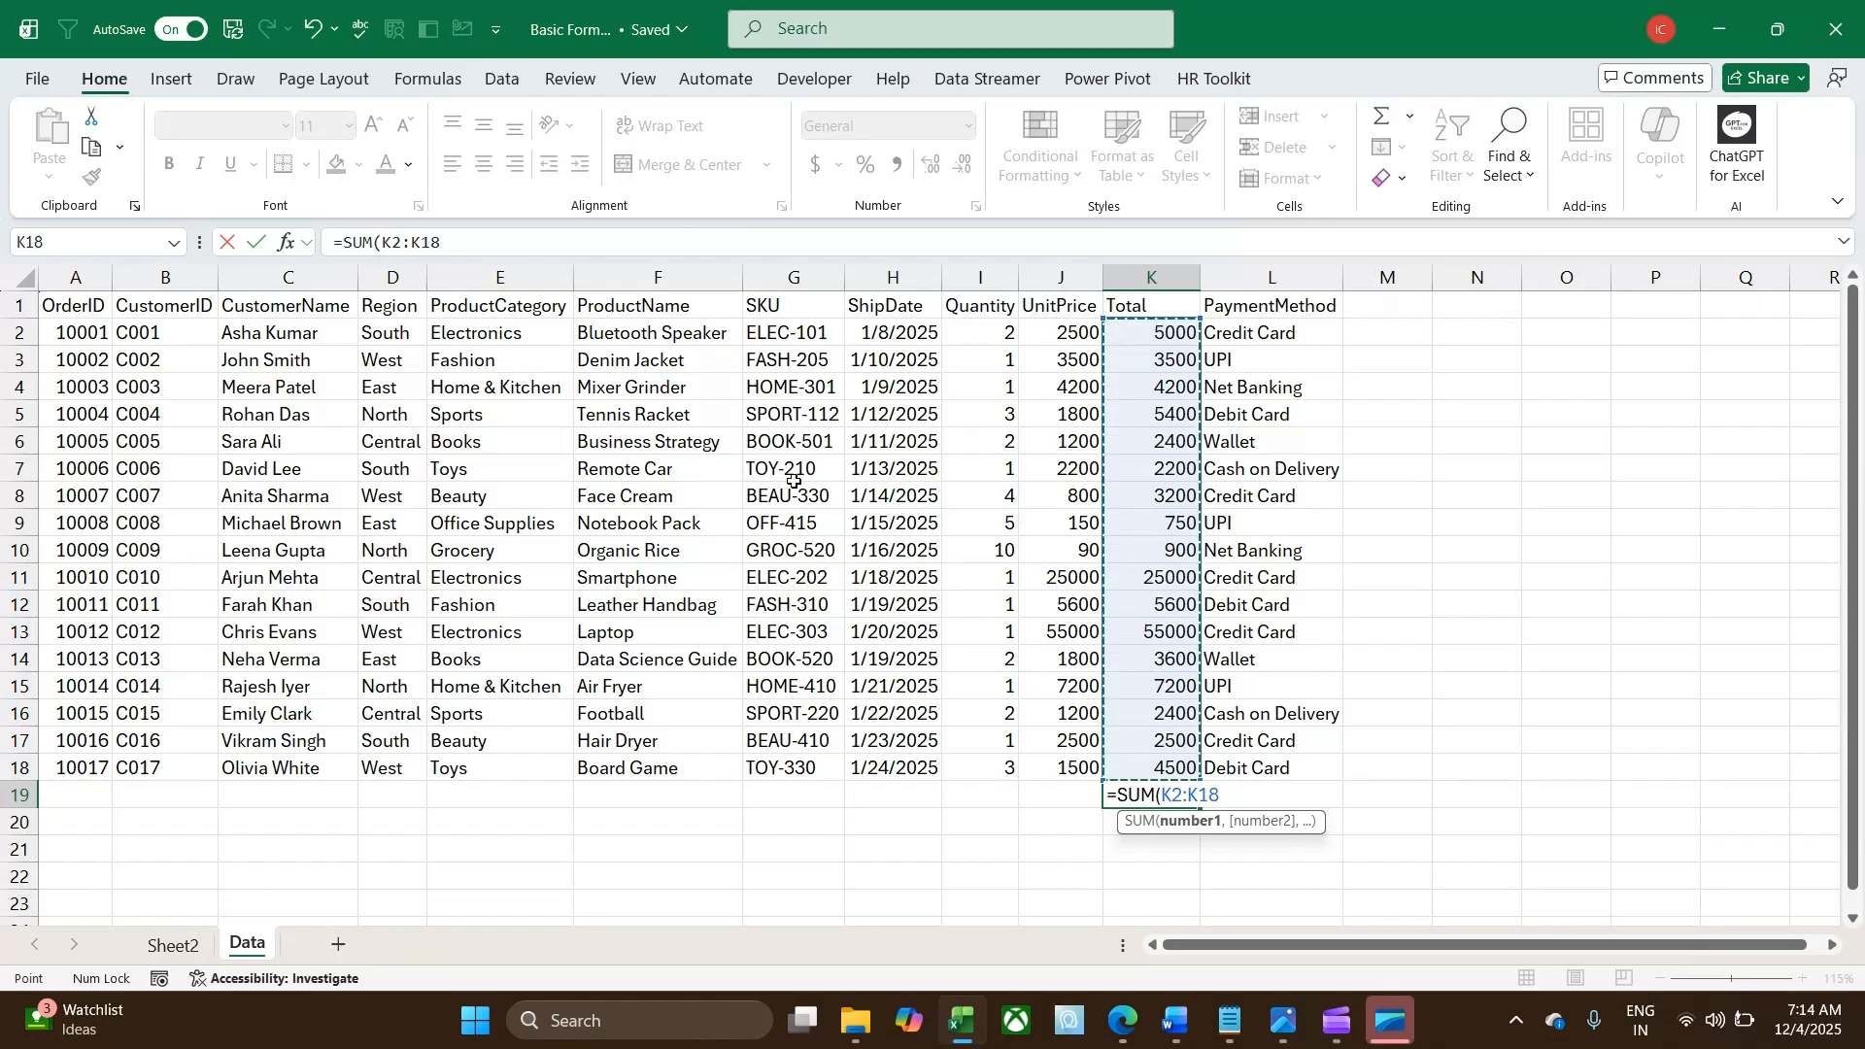
{"action": "key", "text": "Return"}
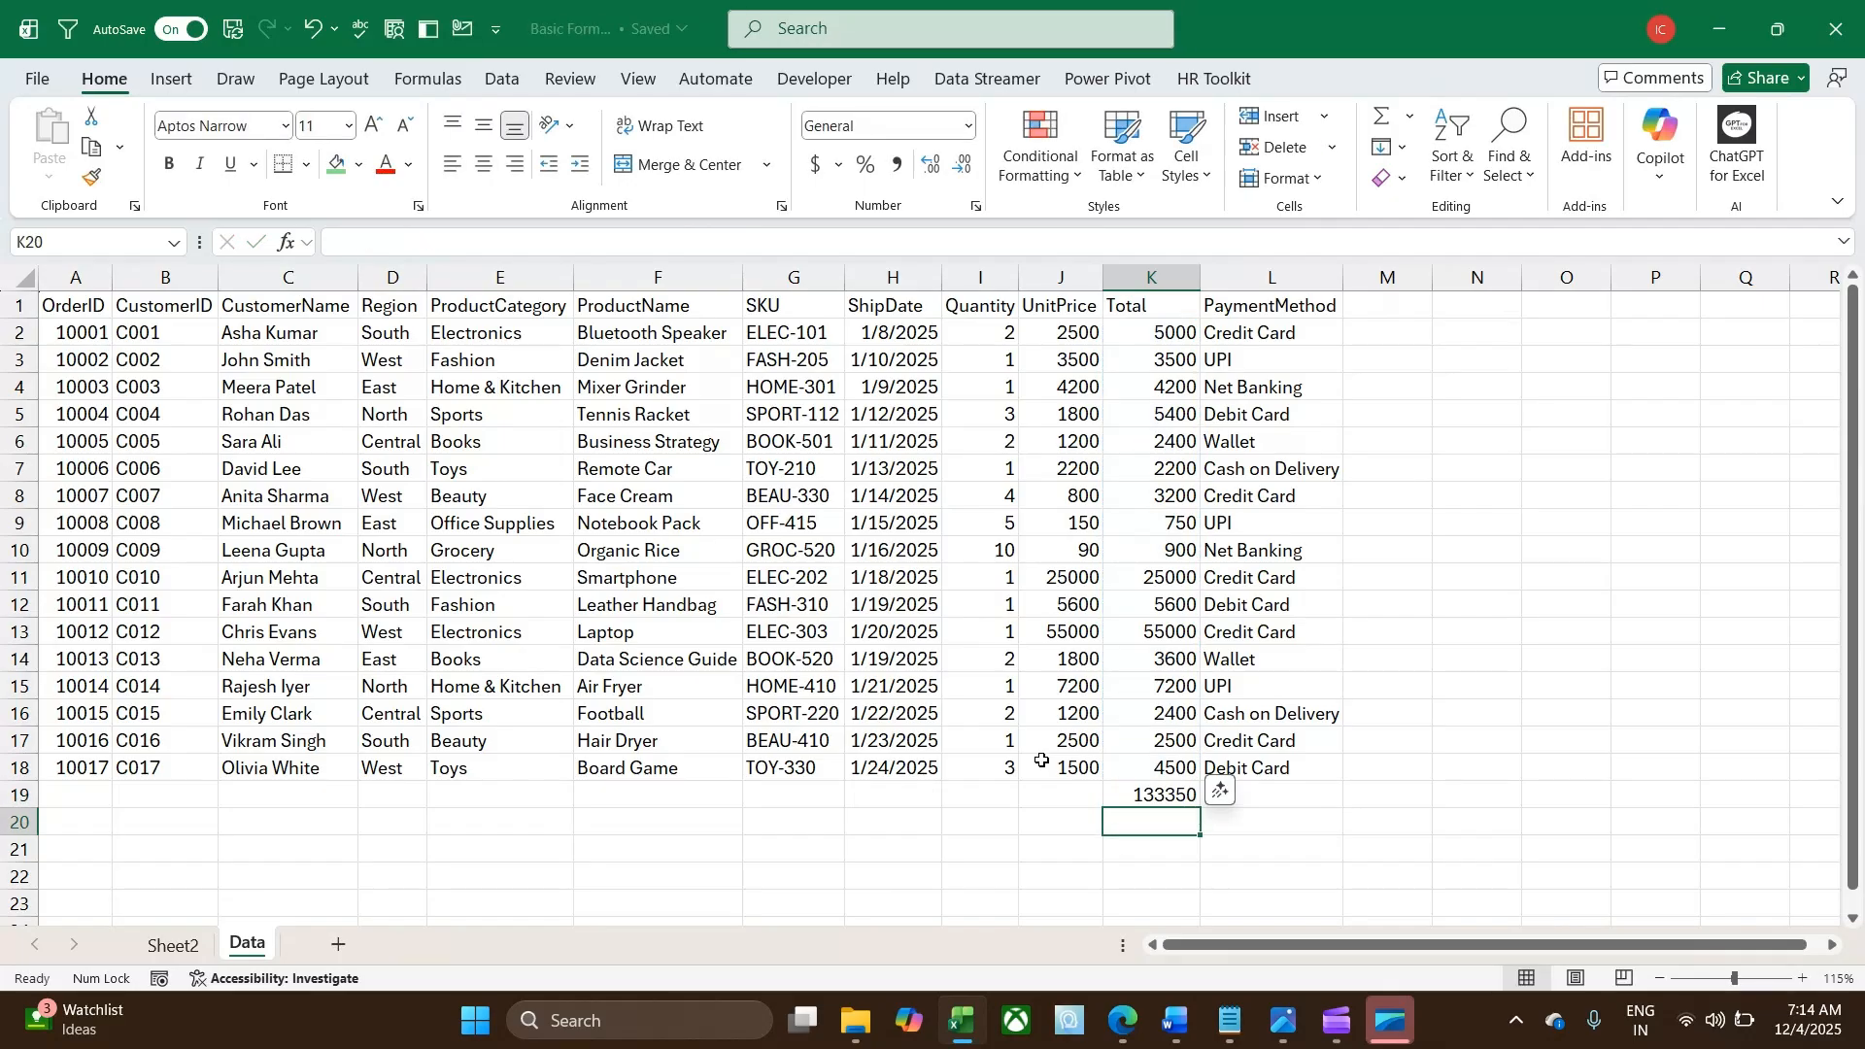
Re-enter the formula =SUM(K2:K18) in cell K19.
{"action": "key", "text": "Up"}
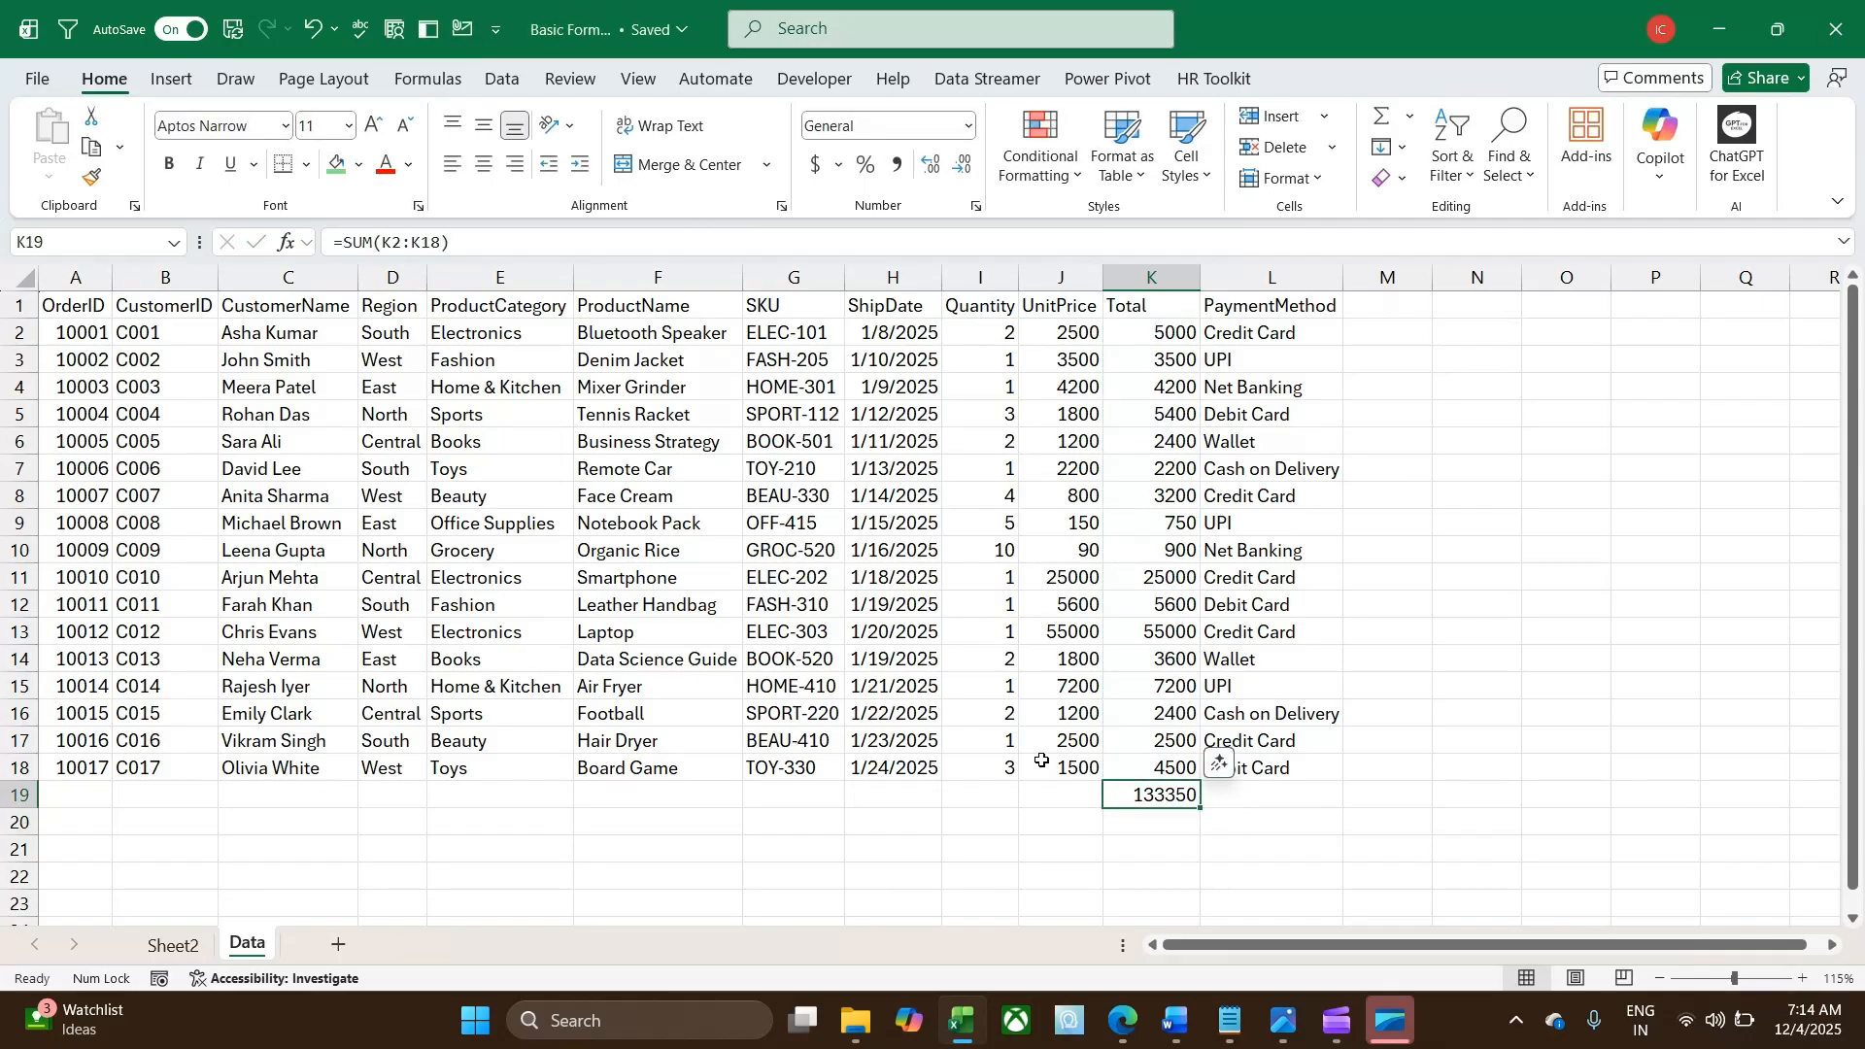
{"action": "type", "text": "=sum"}
{"action": "key", "text": "Tab"}
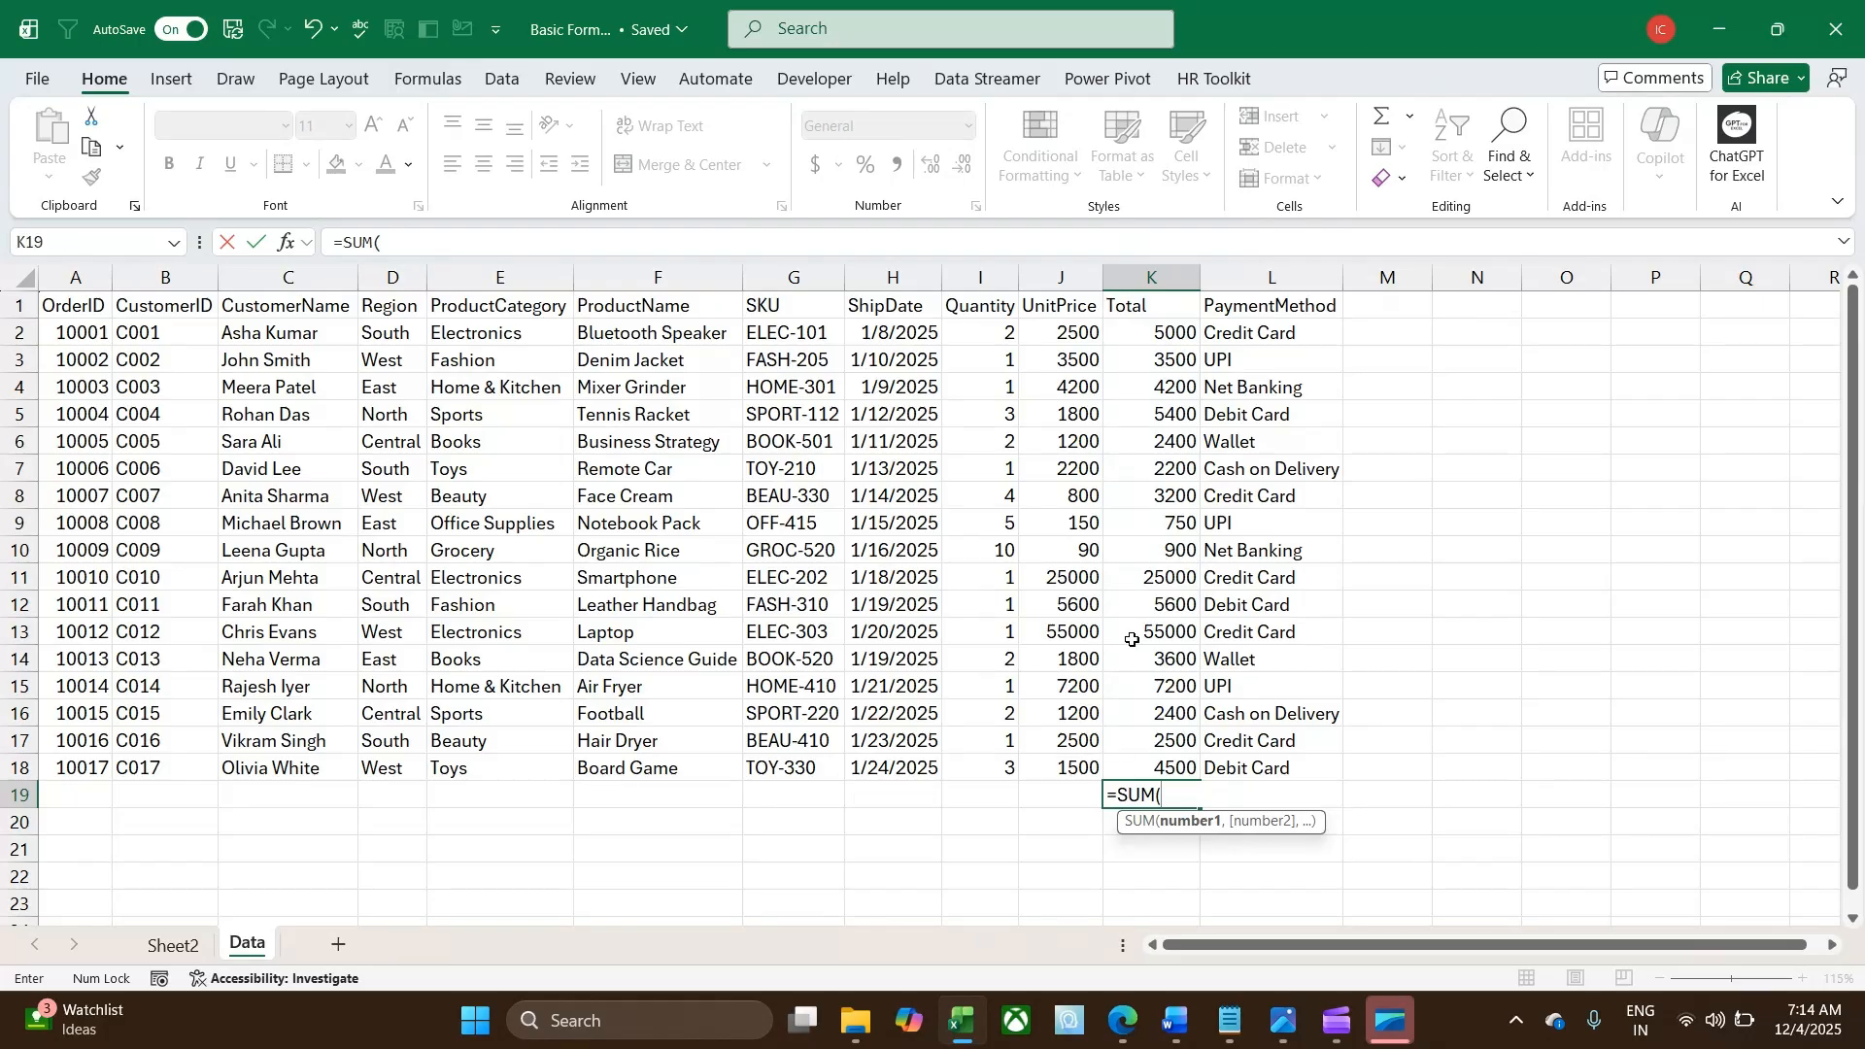
{"action": "type", "text": "k2"}
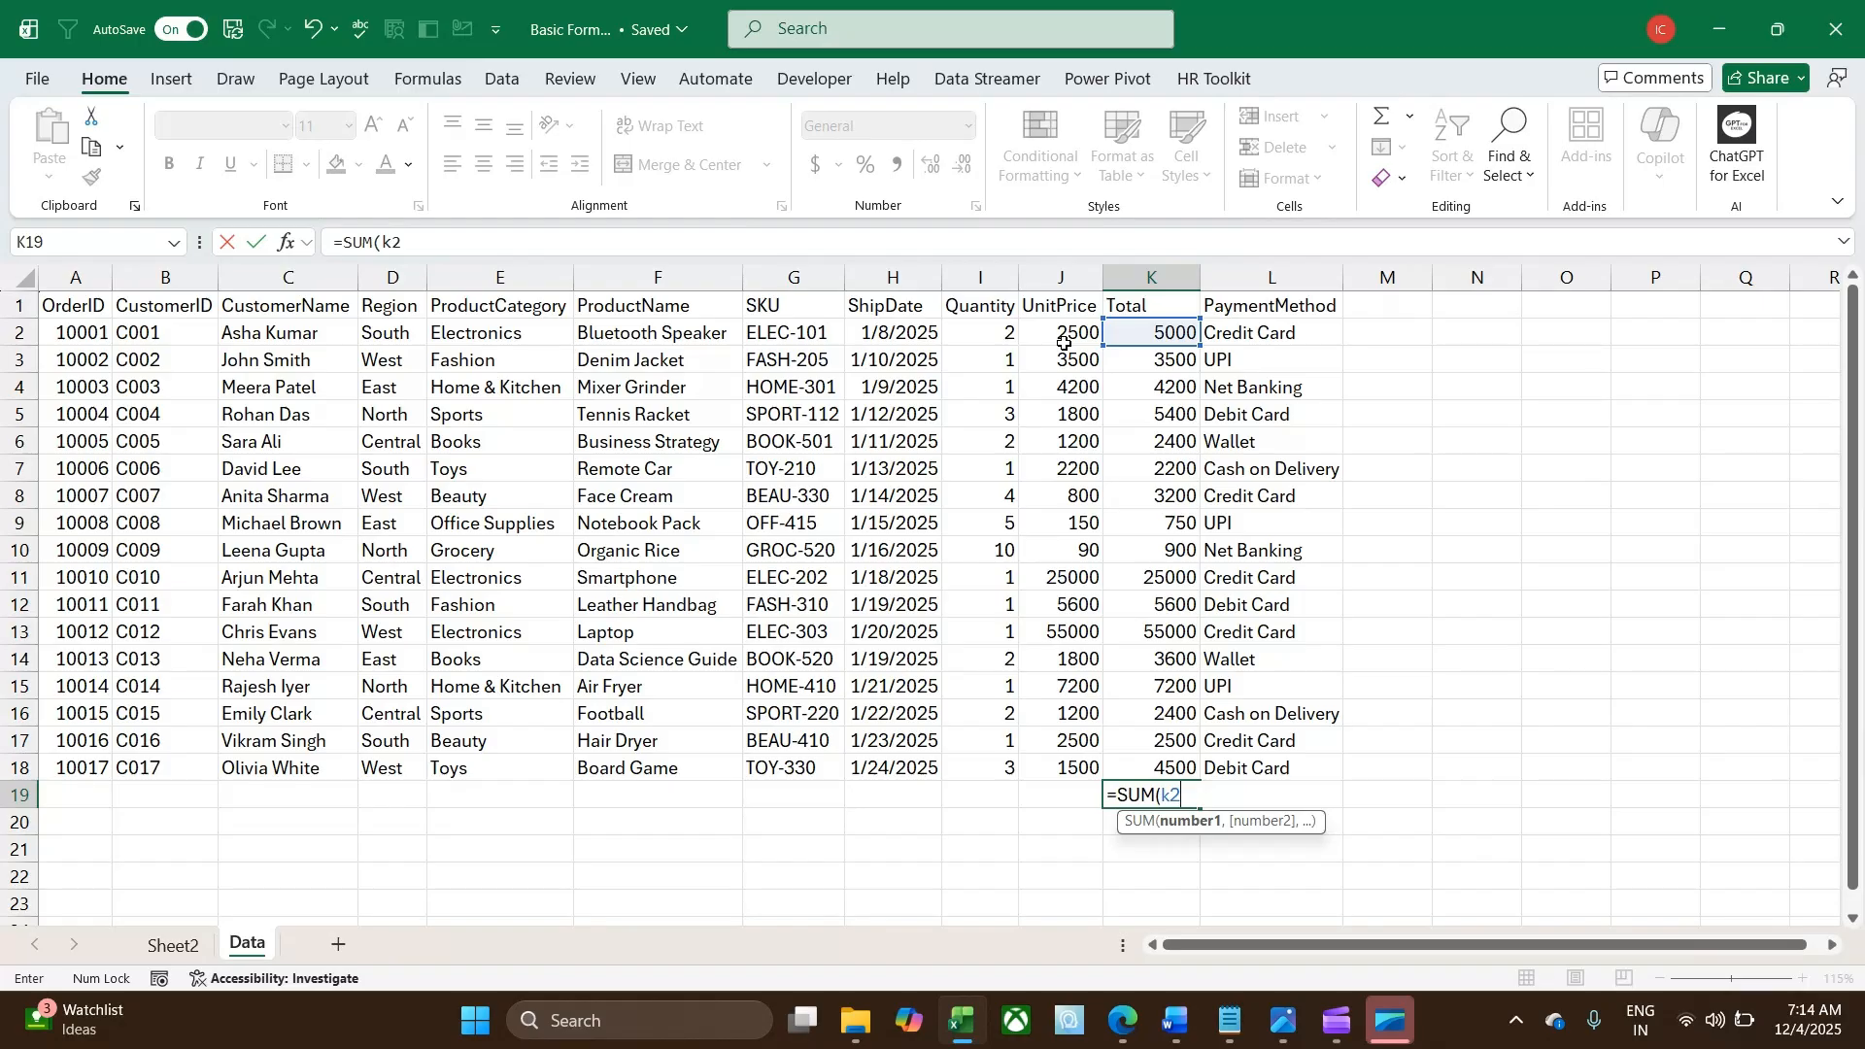
{"action": "type", "text": ":k"}
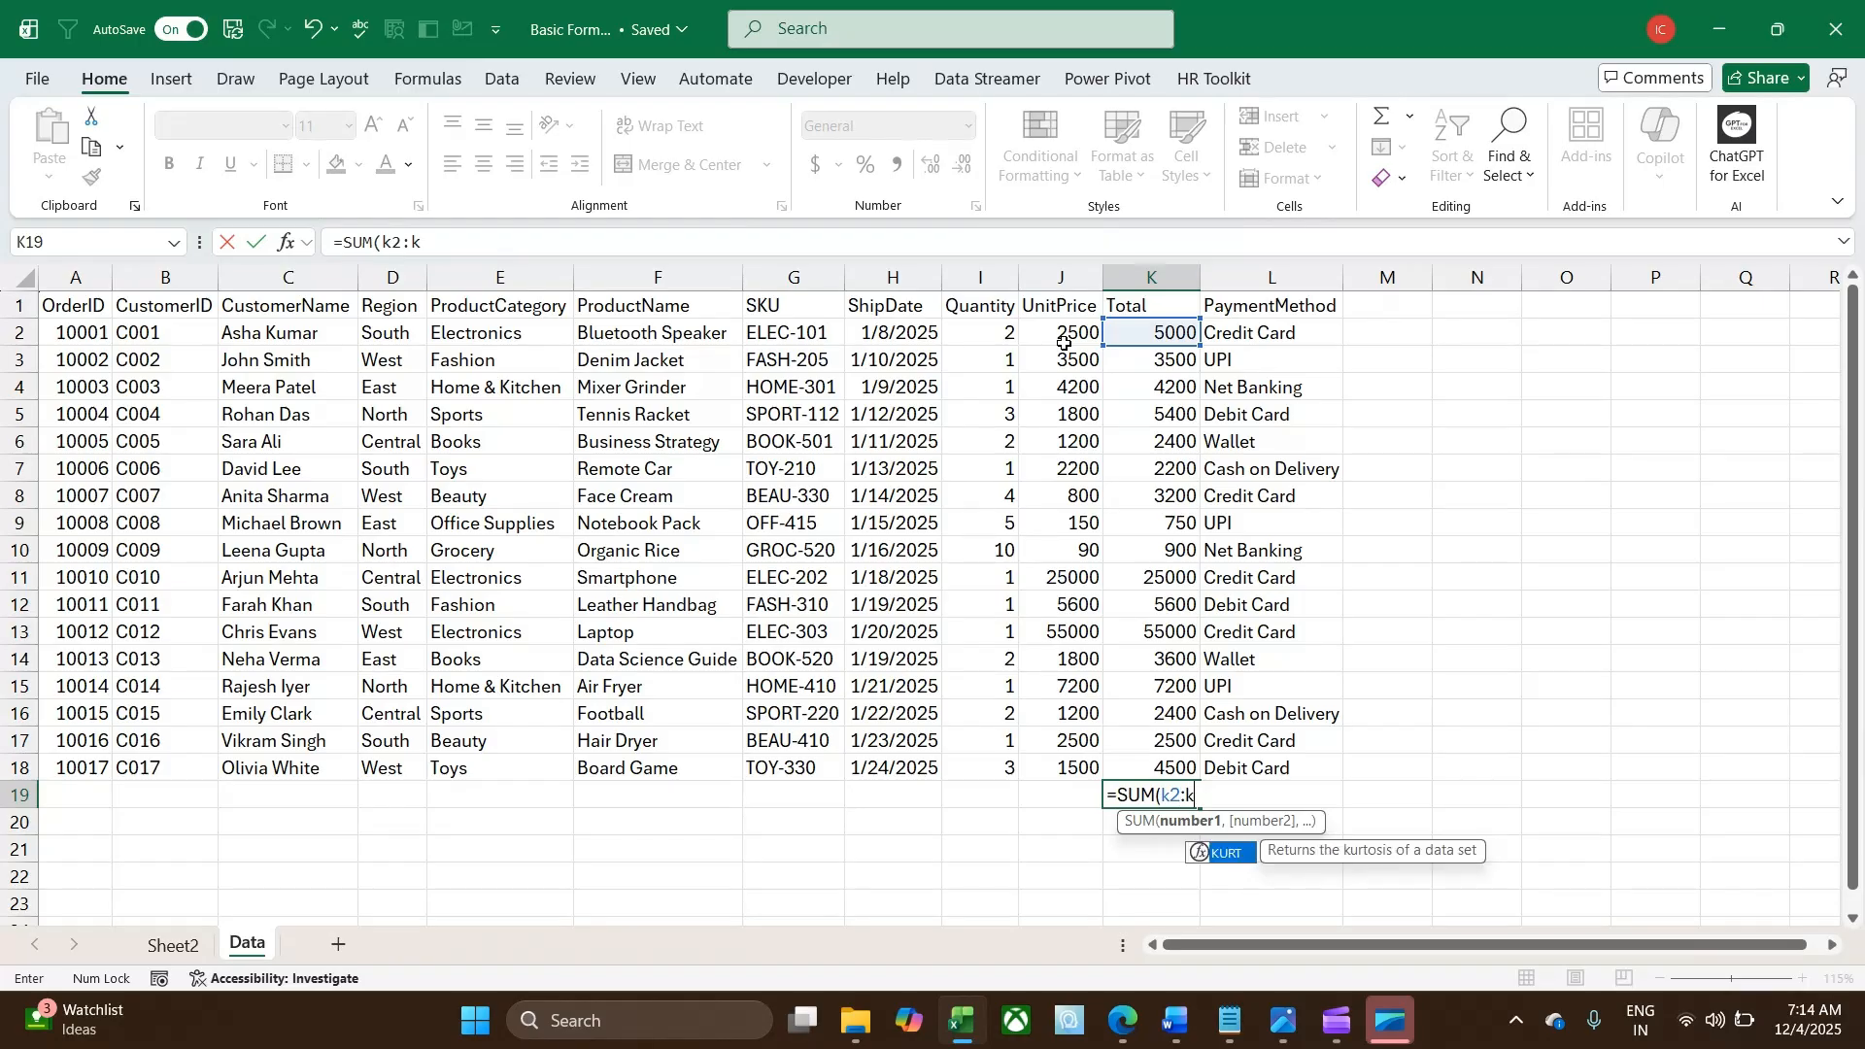
{"action": "type", "text": "18"}
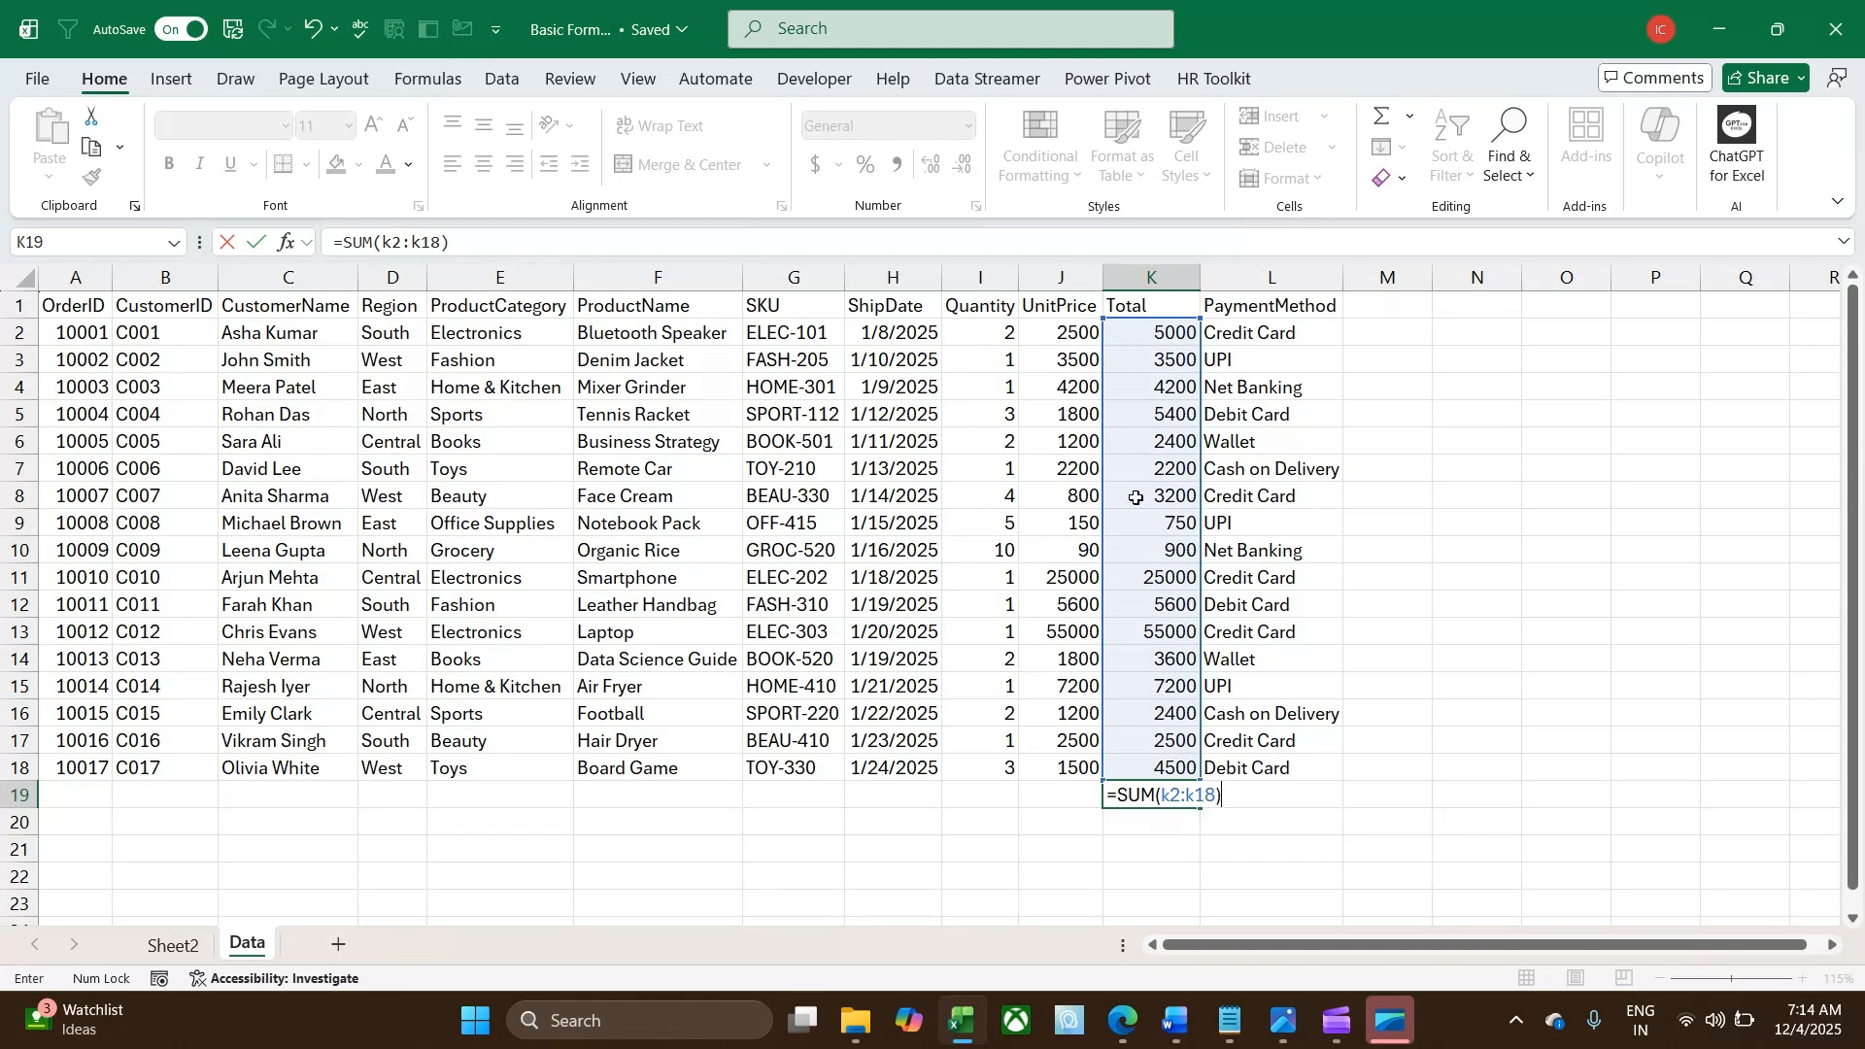
{"action": "key", "text": "Return"}
Clear the formula from cell K19, and enter the label Sum in cell N4.
{"action": "key", "text": "Up"}
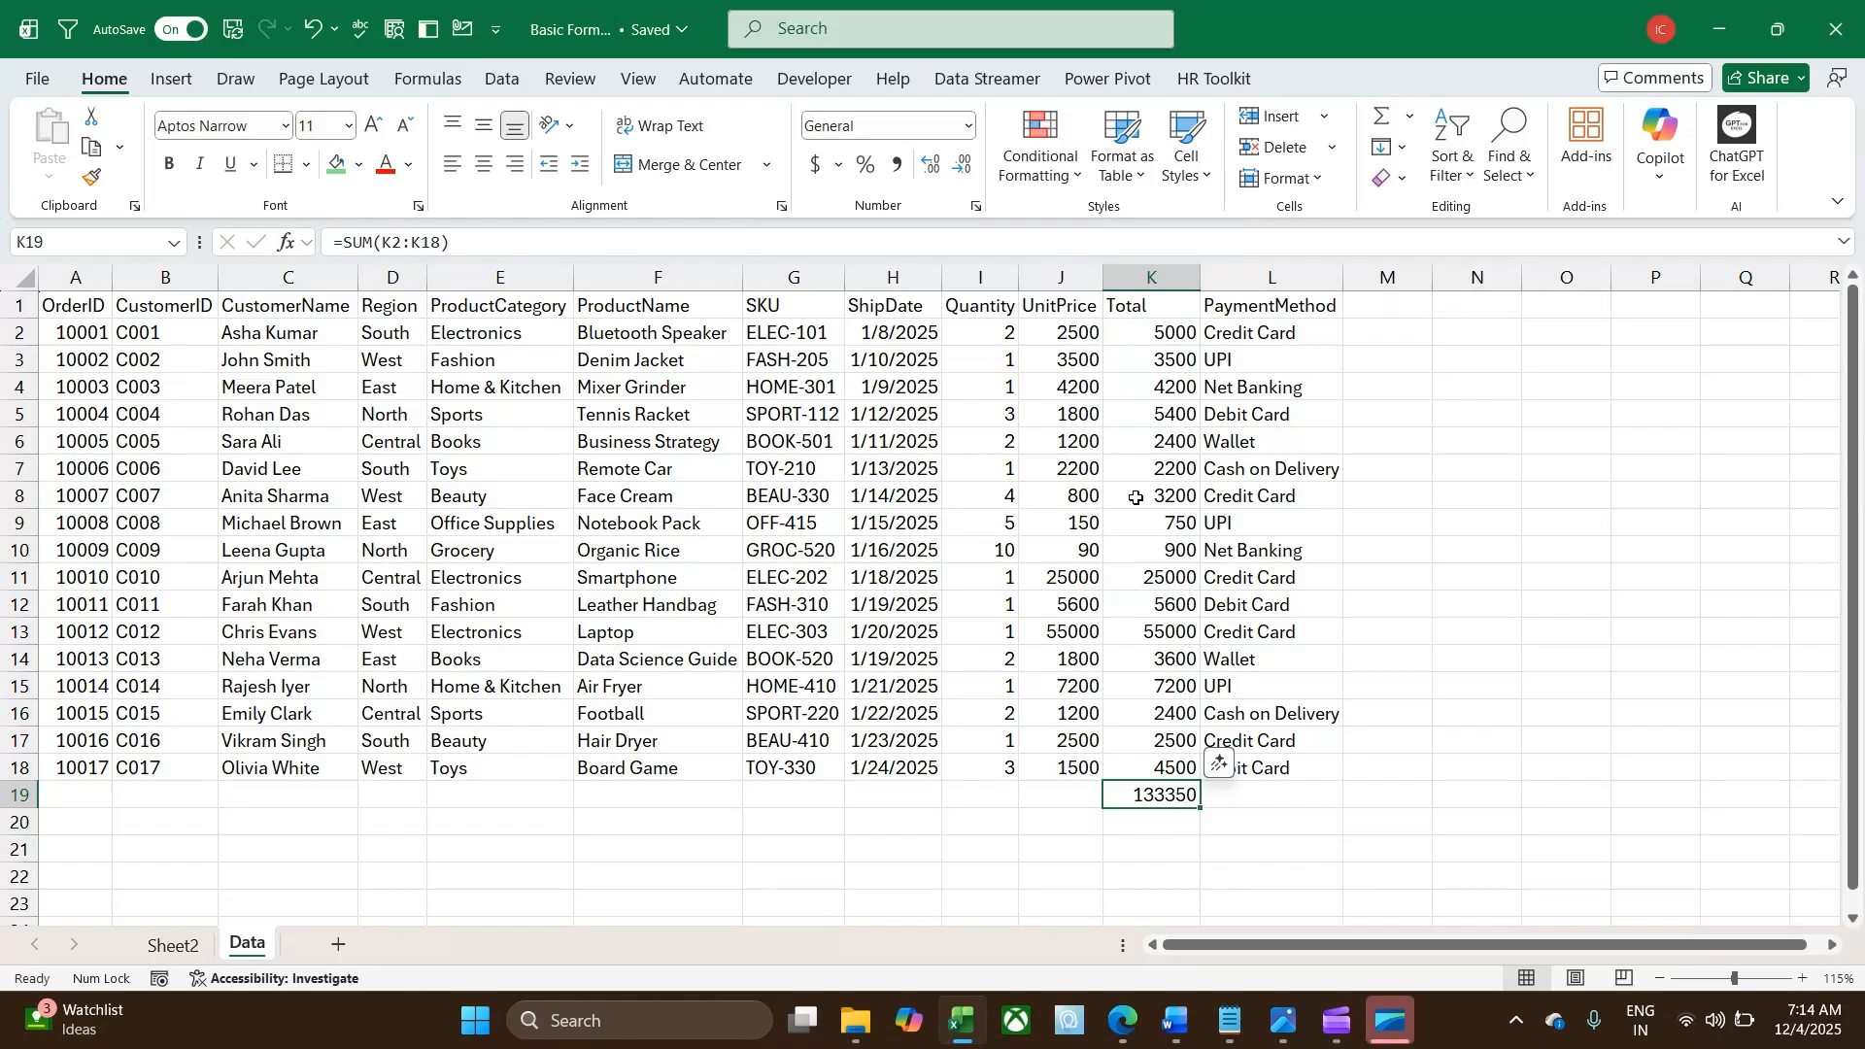
{"action": "key", "text": "Delete"}
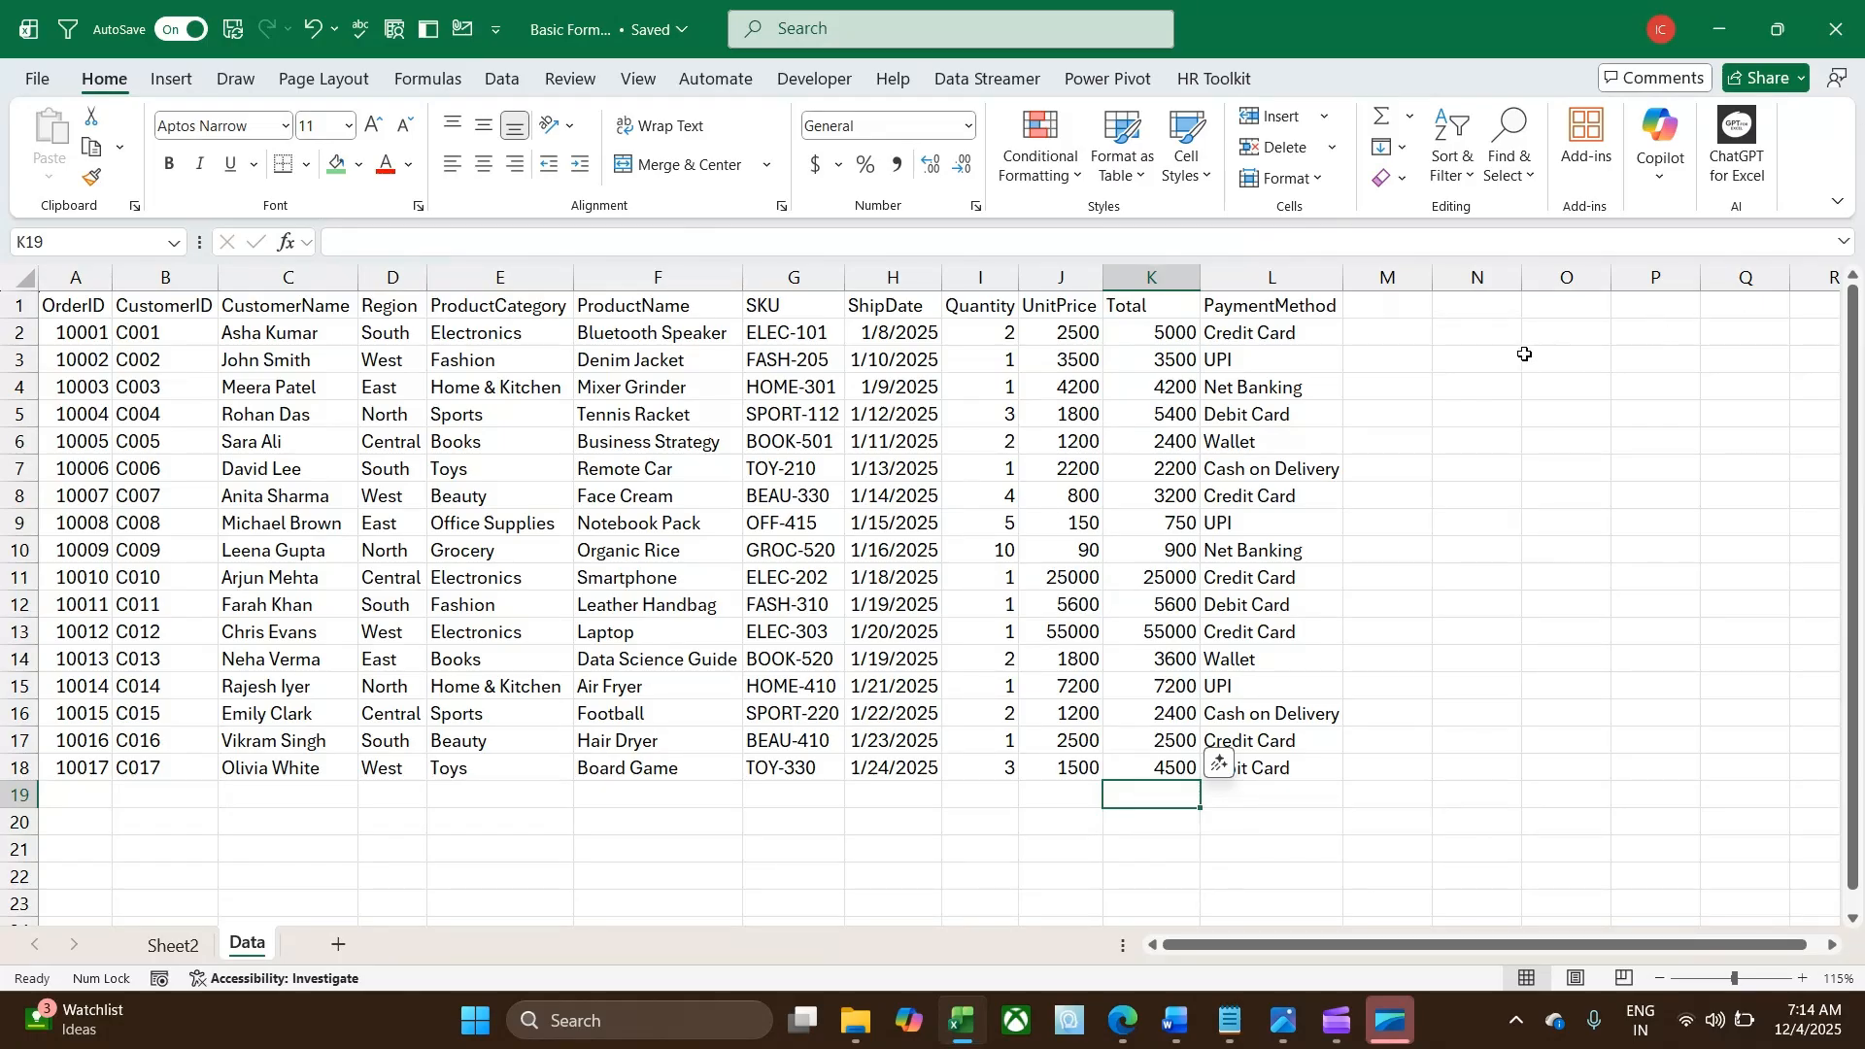
{"action": "left_click", "coordinate": [1469, 388]}
{"action": "type", "text": "Sum"}
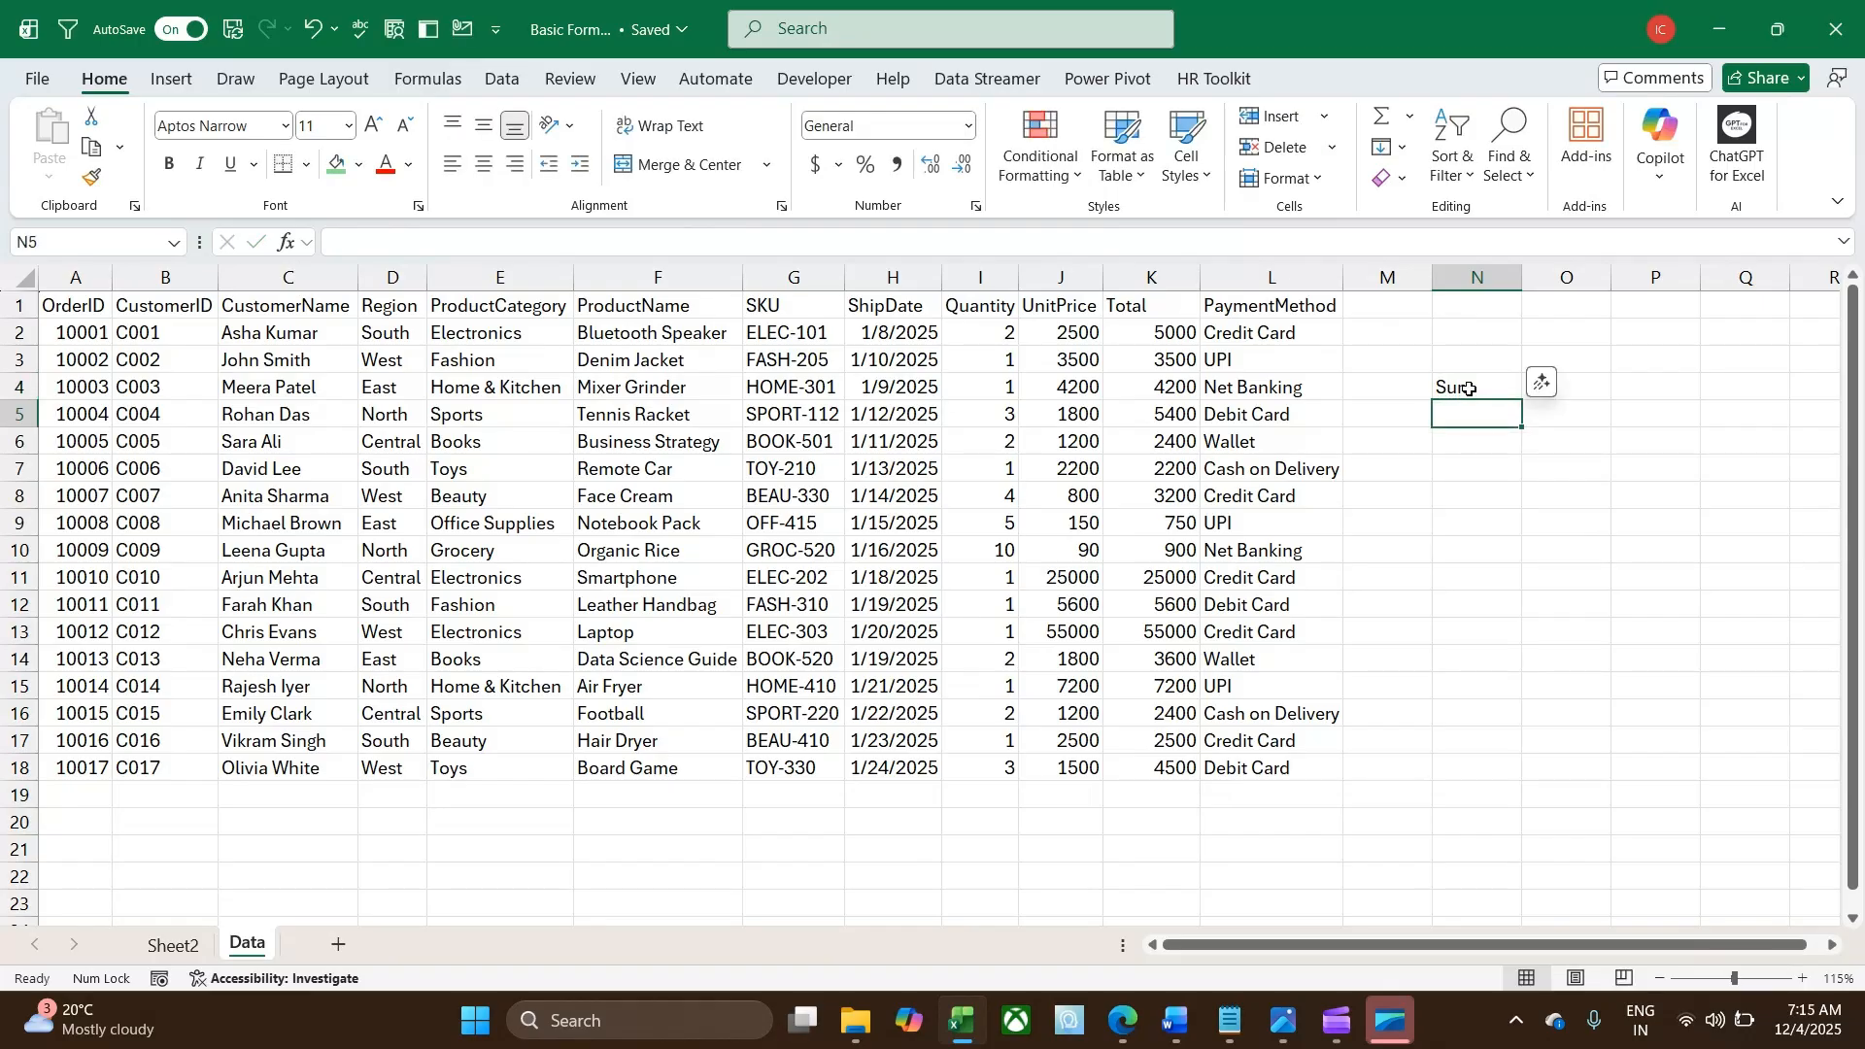
{"action": "key", "text": "Tab"}
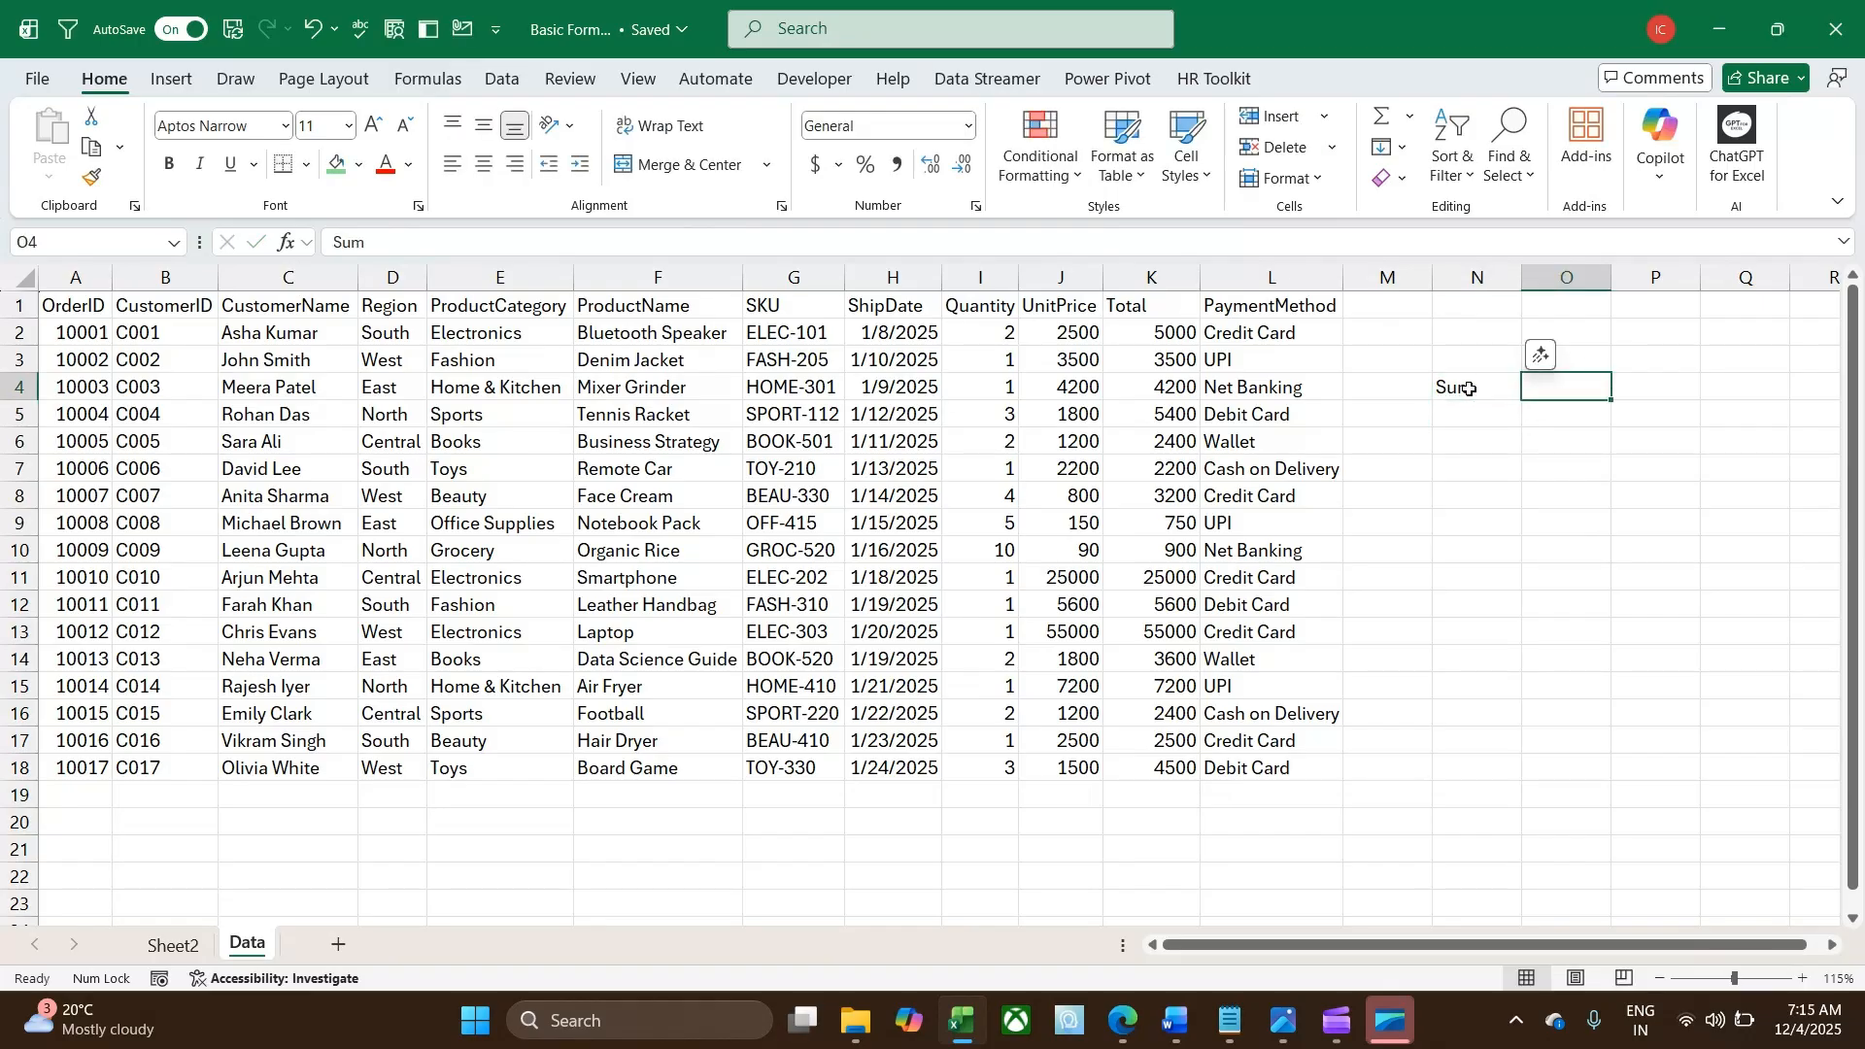
Enter a SUM formula in cell O4 that adds the Total values in K2:K18.
{"action": "type", "text": "=sum"}
{"action": "key", "text": "Tab"}
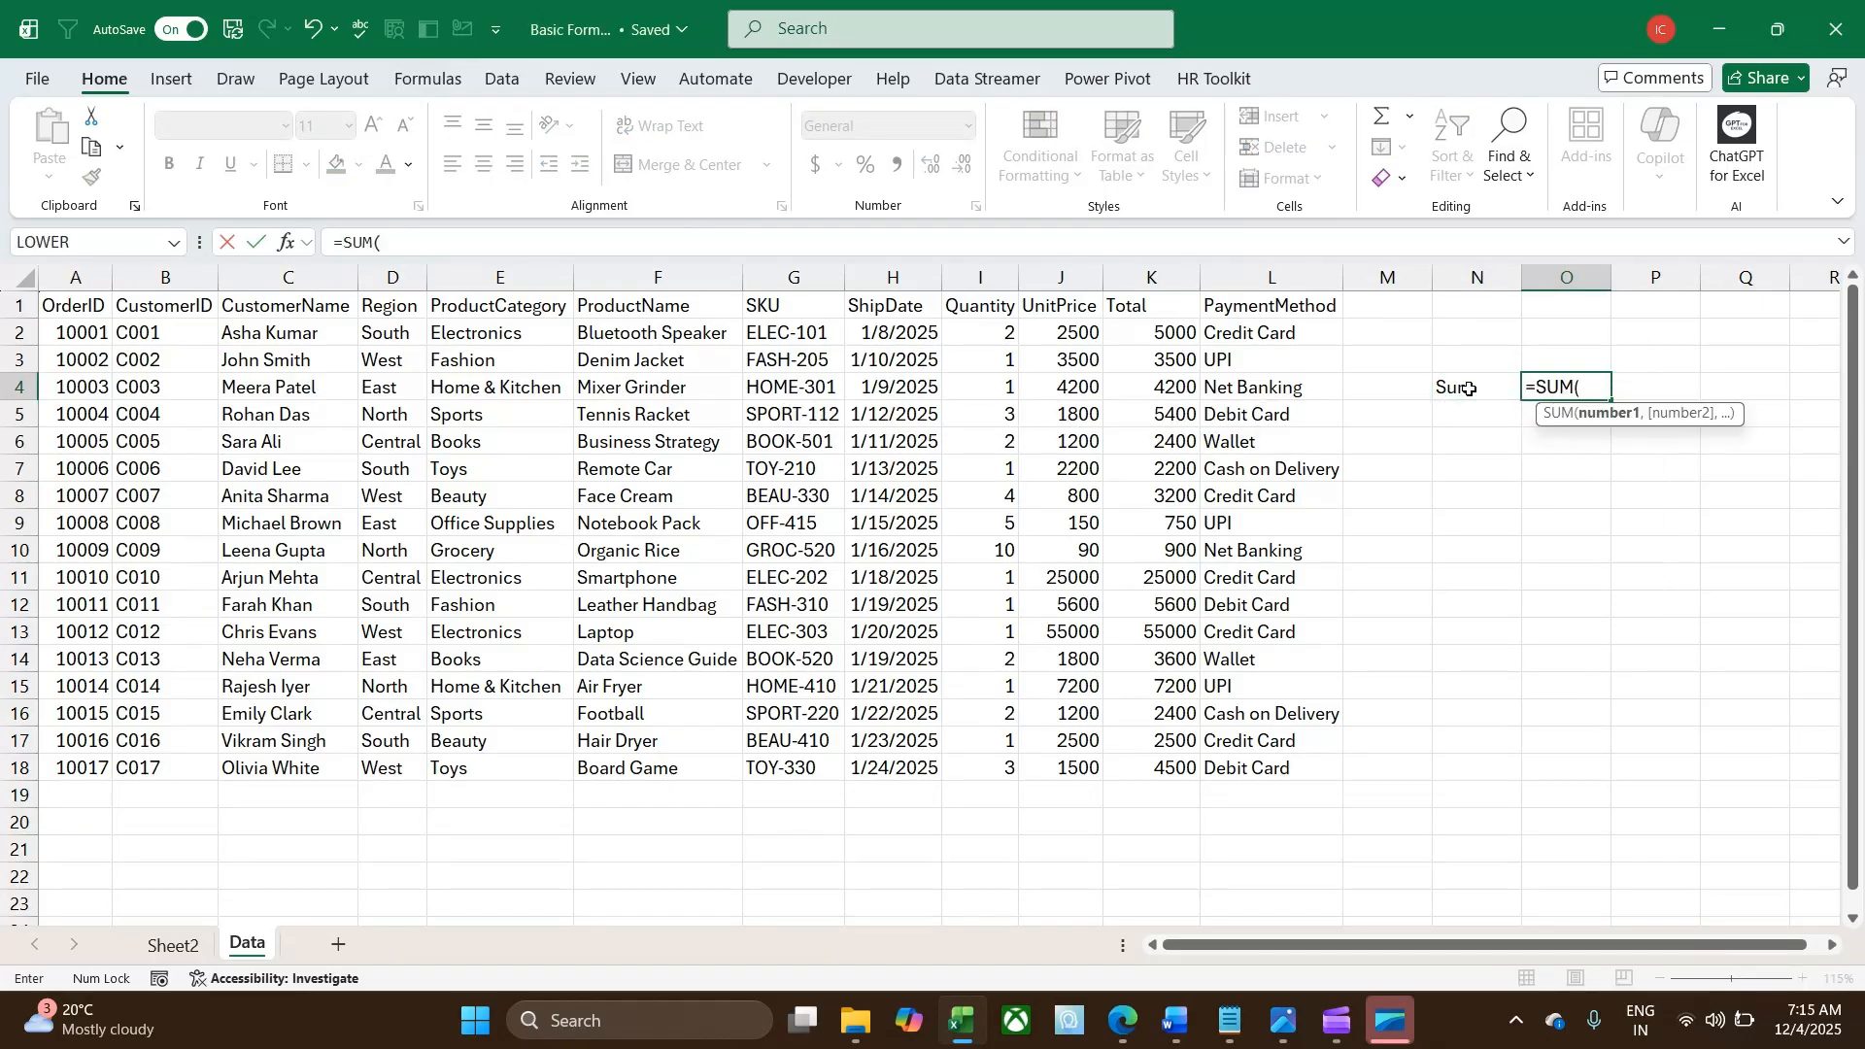
{"action": "key", "text": "Left"}
{"action": "key", "text": "Left"}
{"action": "key", "text": "Left"}
{"action": "key", "text": "Left"}
{"action": "key", "text": "Up"}
{"action": "key", "text": "Up"}
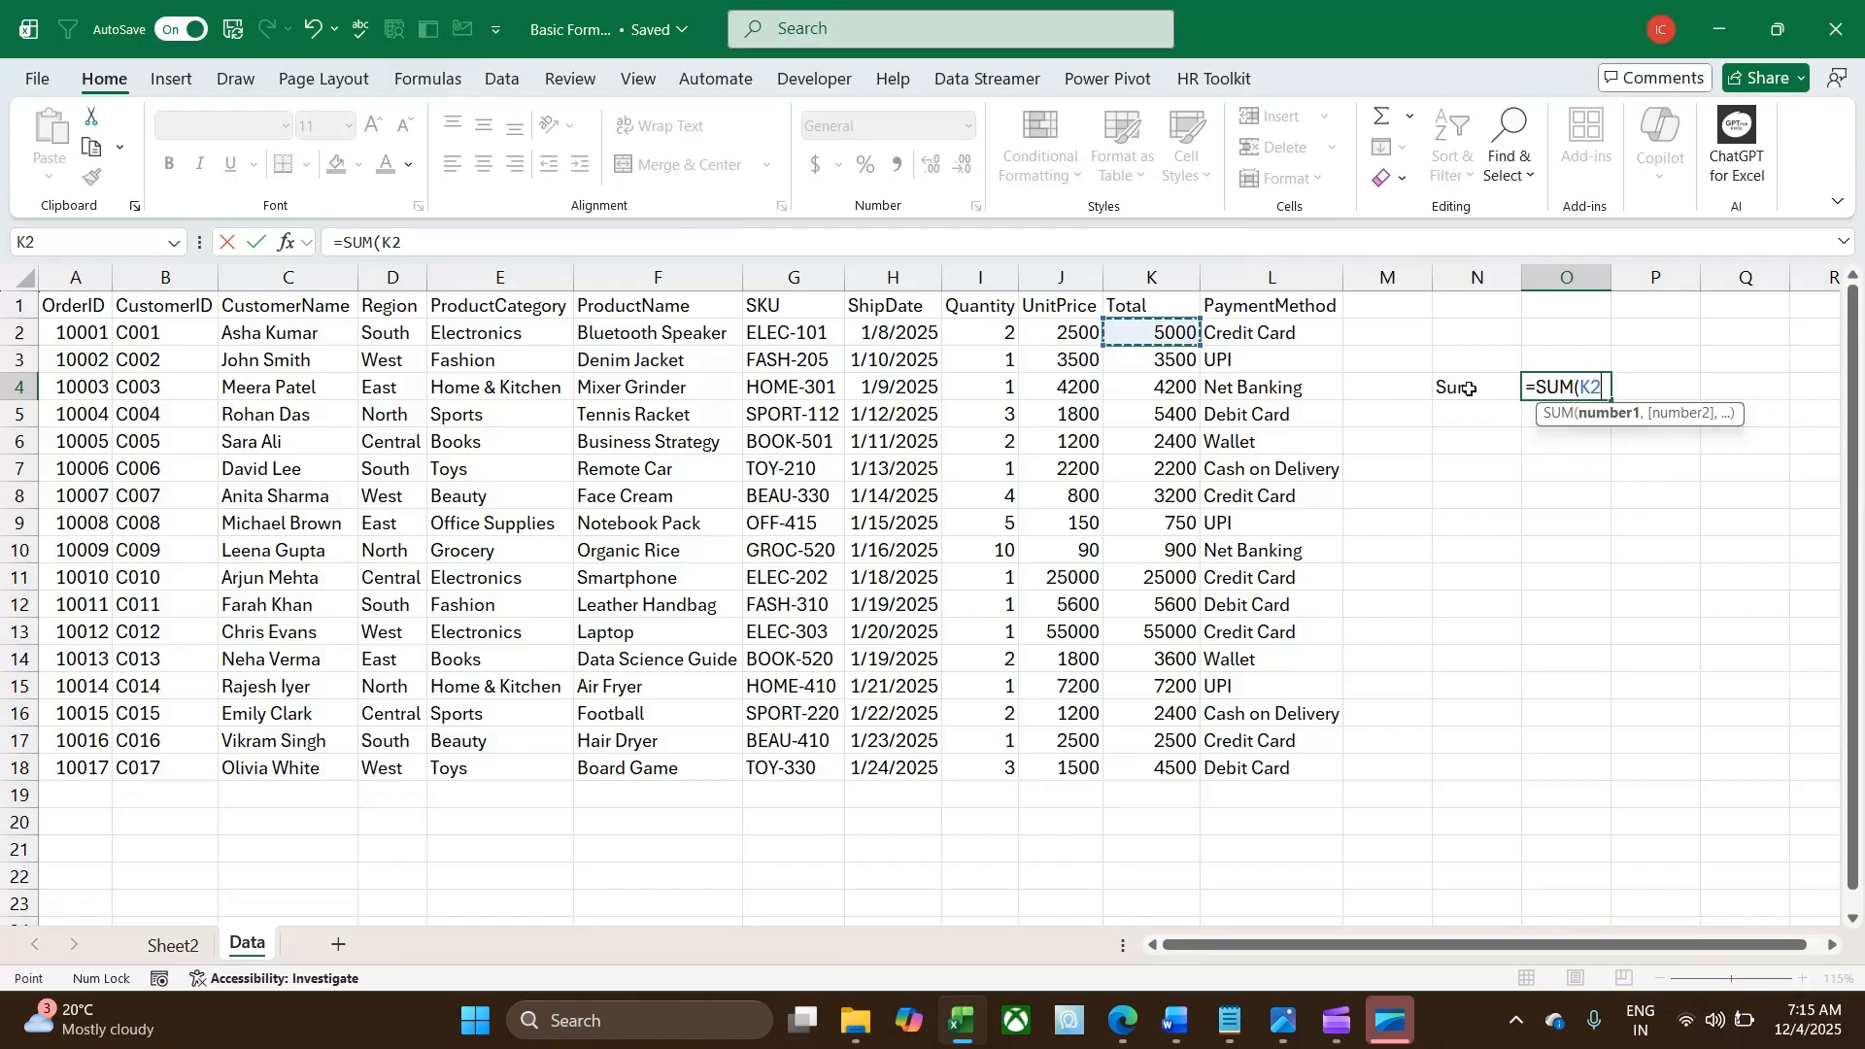
{"action": "key", "text": "ctrl+shift+Down"}
{"action": "key", "text": "Return"}
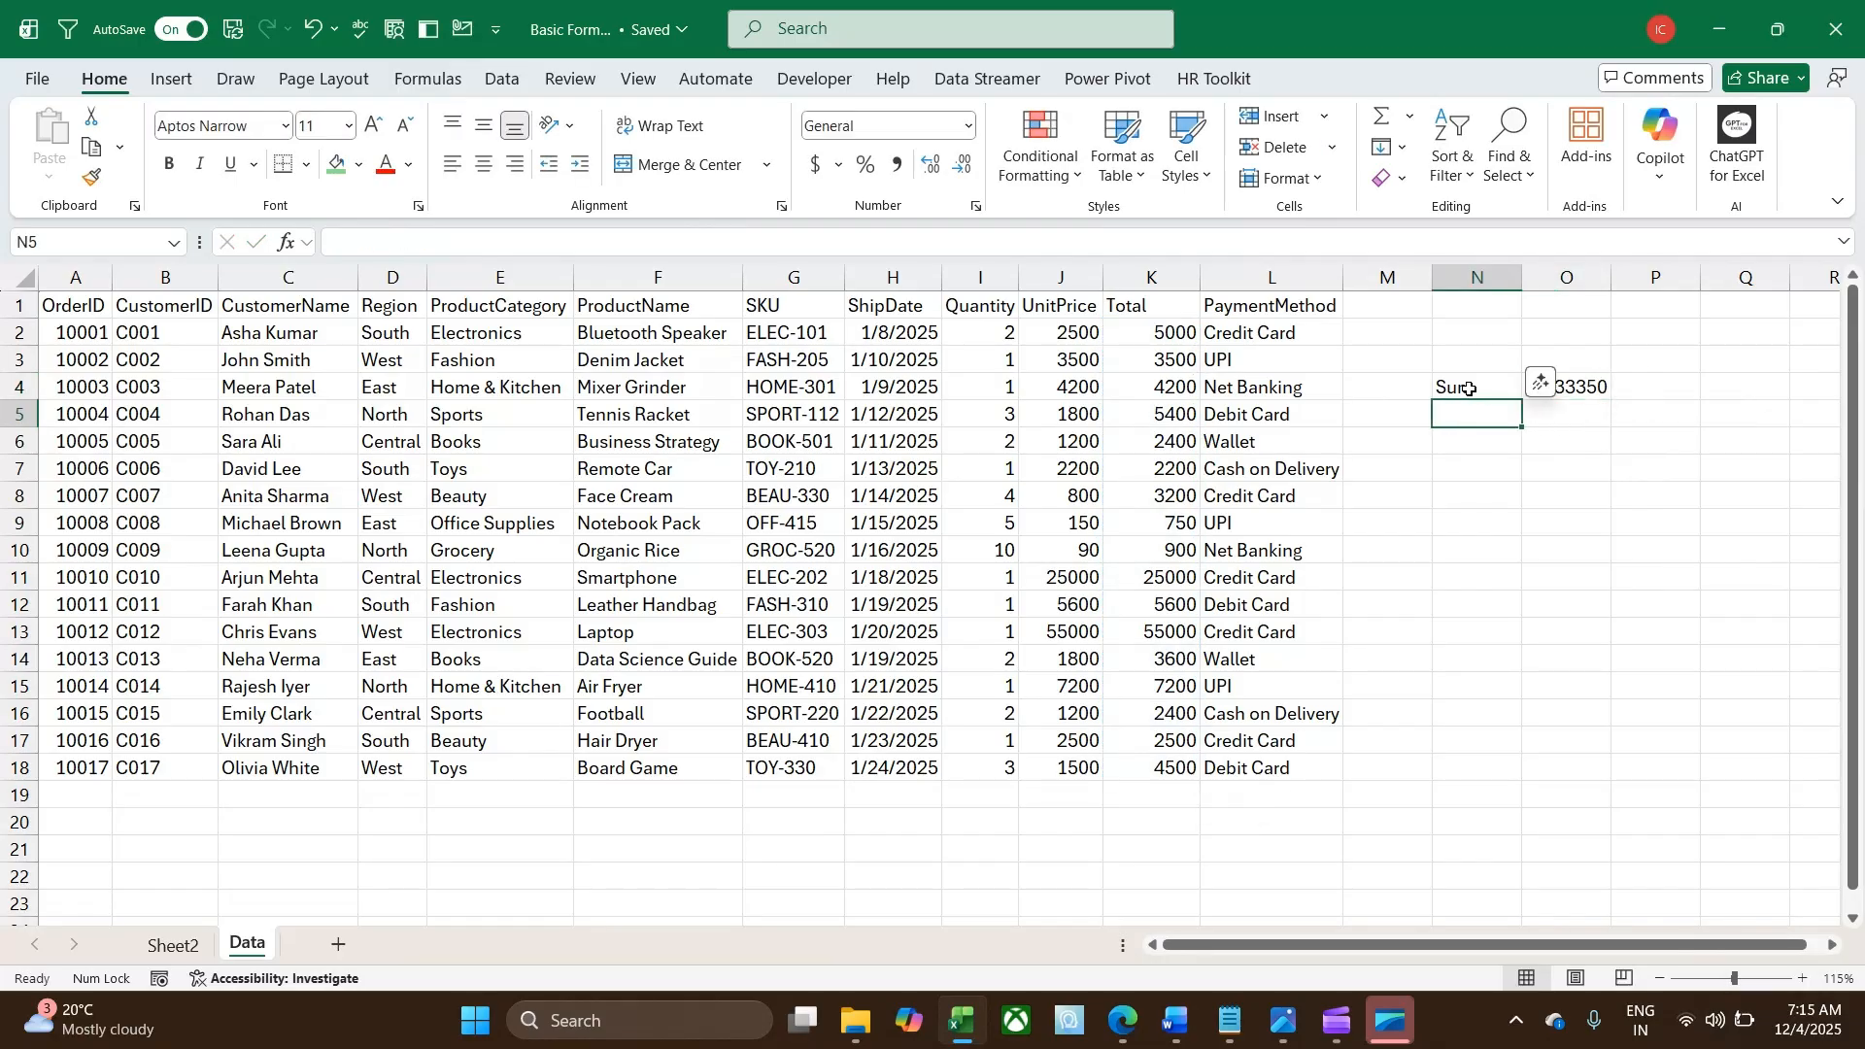
Label cell N5 as Average and enter an AVERAGE formula over K2:K18 in cell O5.
{"action": "type", "text": "Average"}
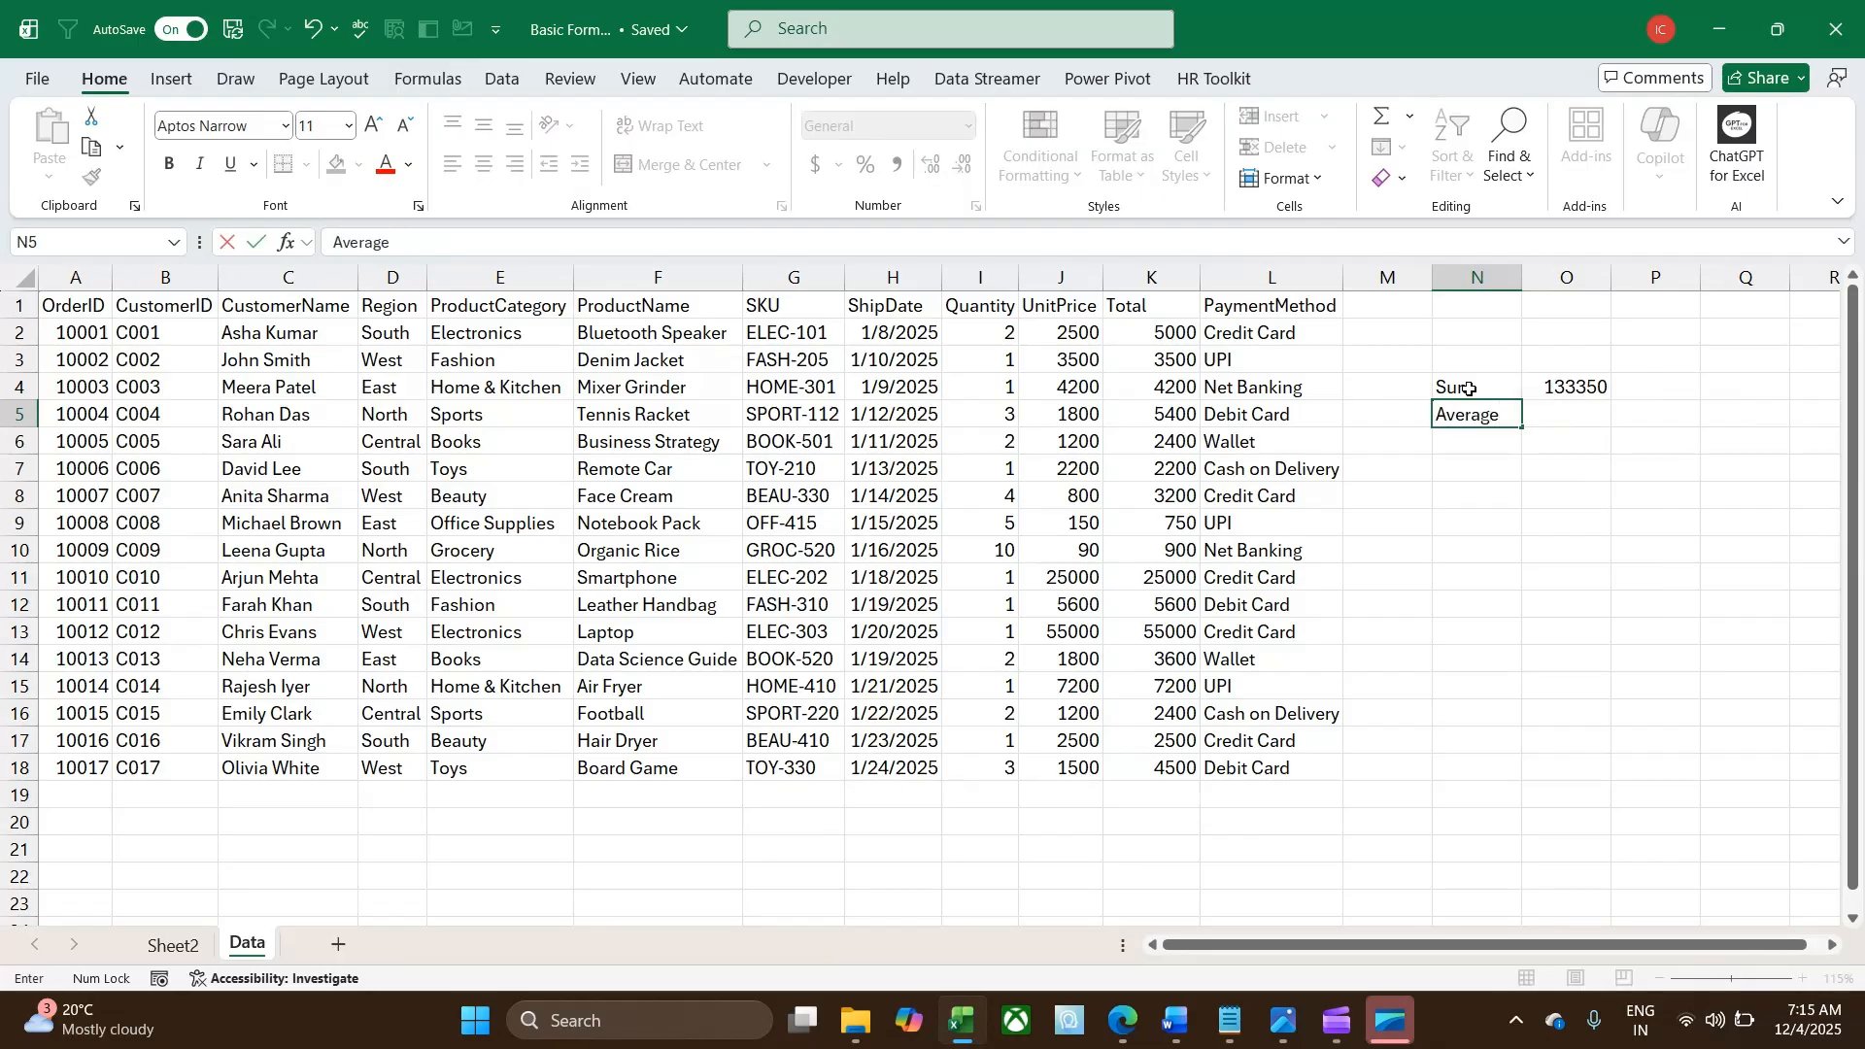
{"action": "key", "text": "Tab"}
{"action": "type", "text": "=aver"}
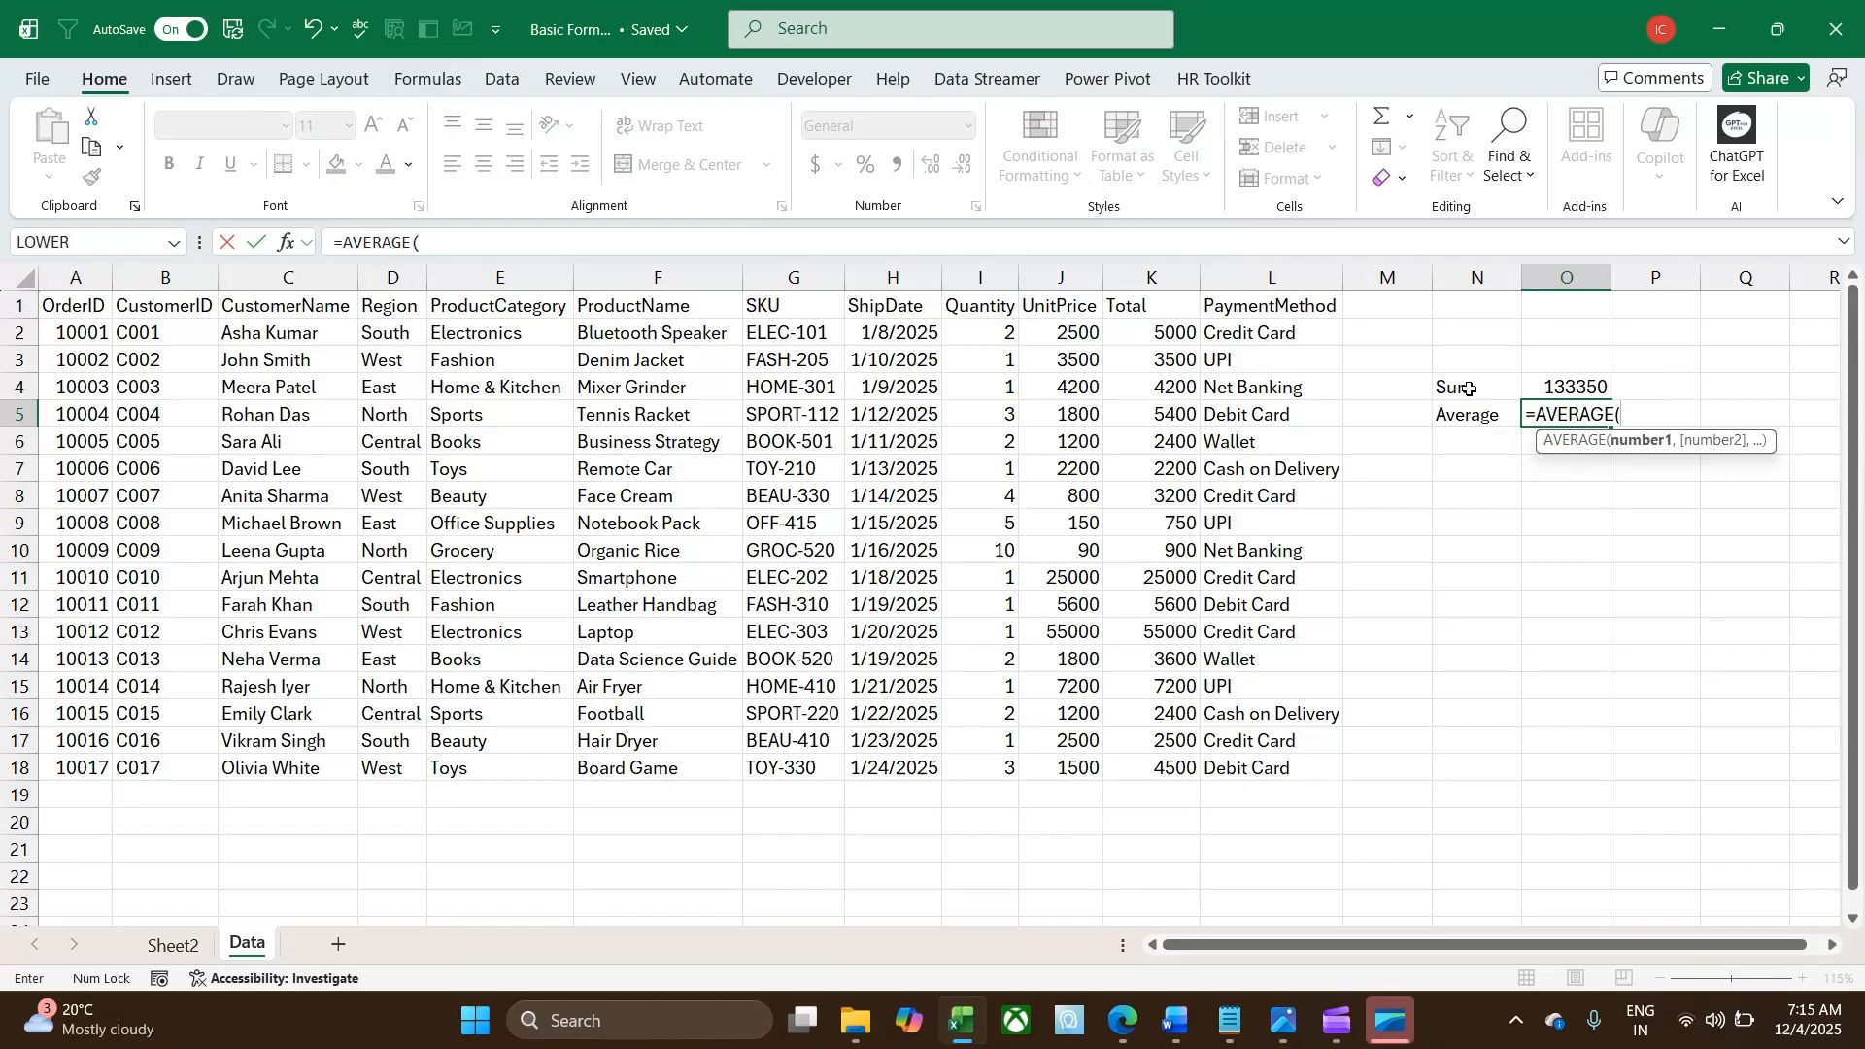
{"action": "key", "text": "Left"}
{"action": "key", "text": "Left"}
{"action": "key", "text": "Left"}
{"action": "key", "text": "Left"}
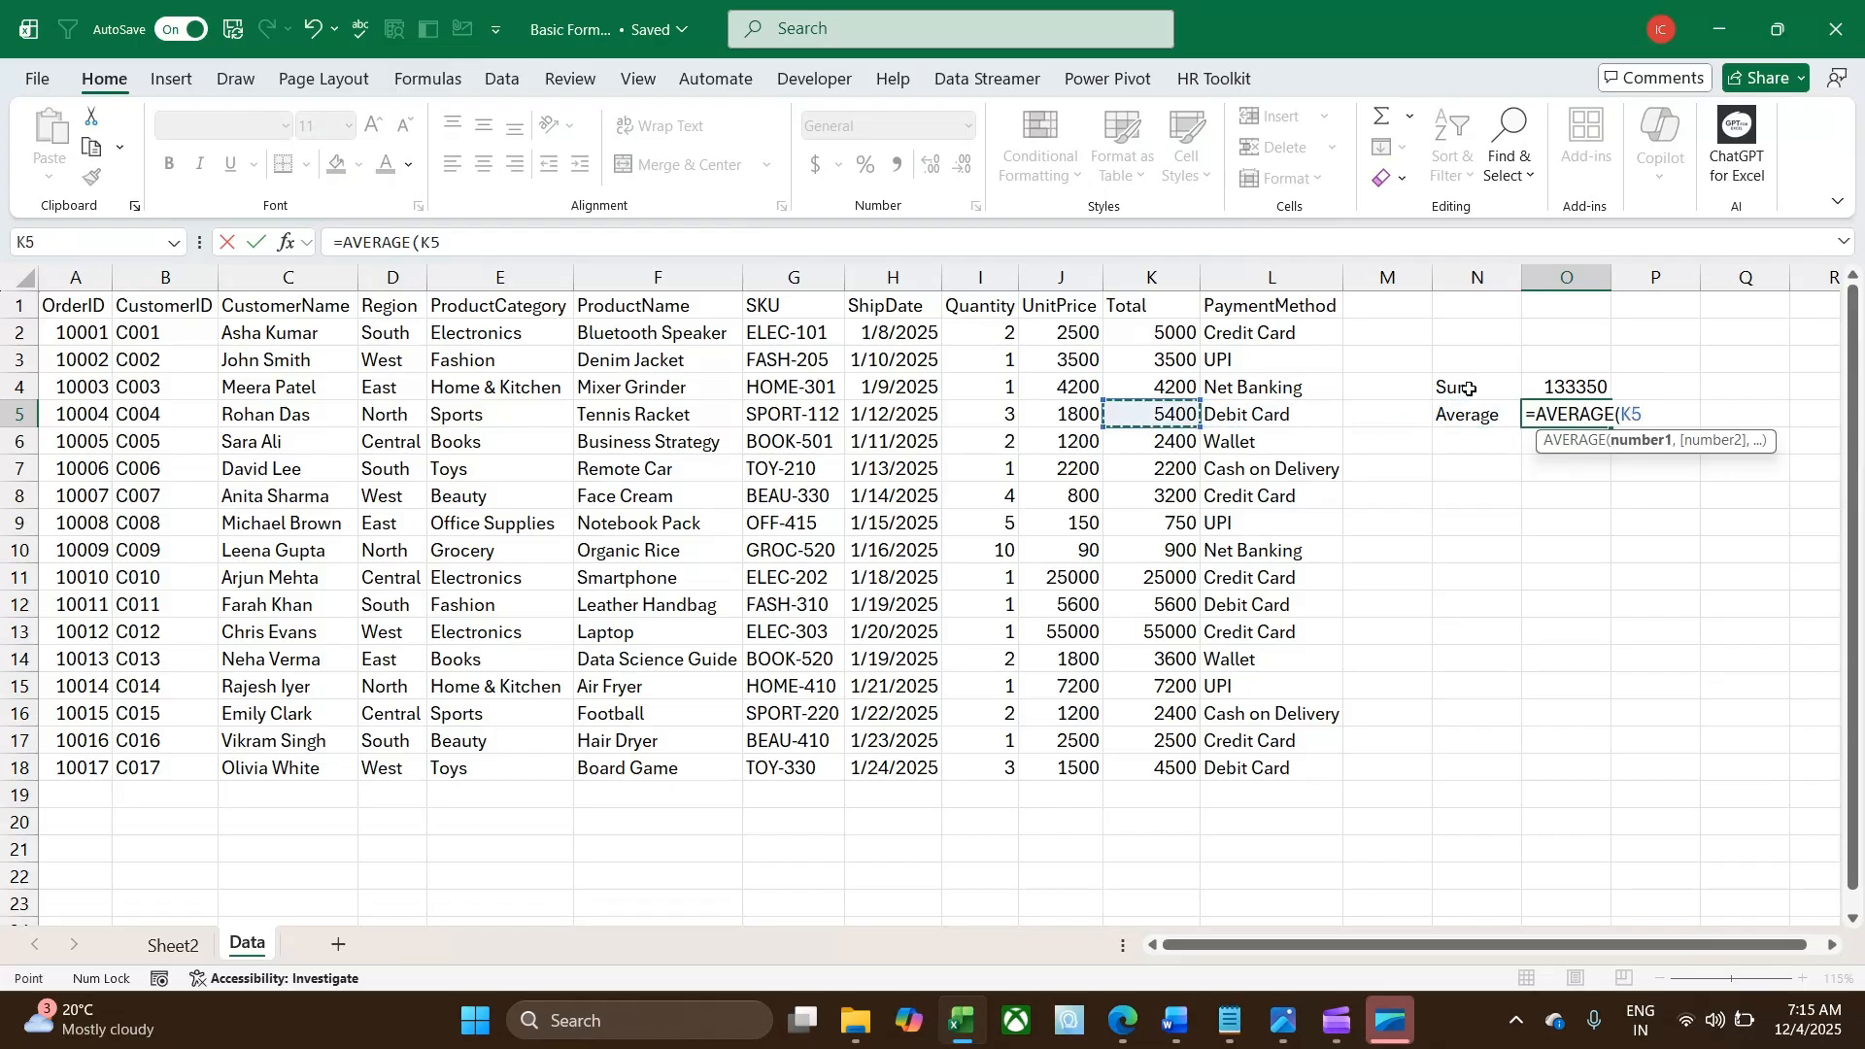
{"action": "key", "text": "Up"}
{"action": "key", "text": "Up"}
{"action": "key", "text": "Up"}
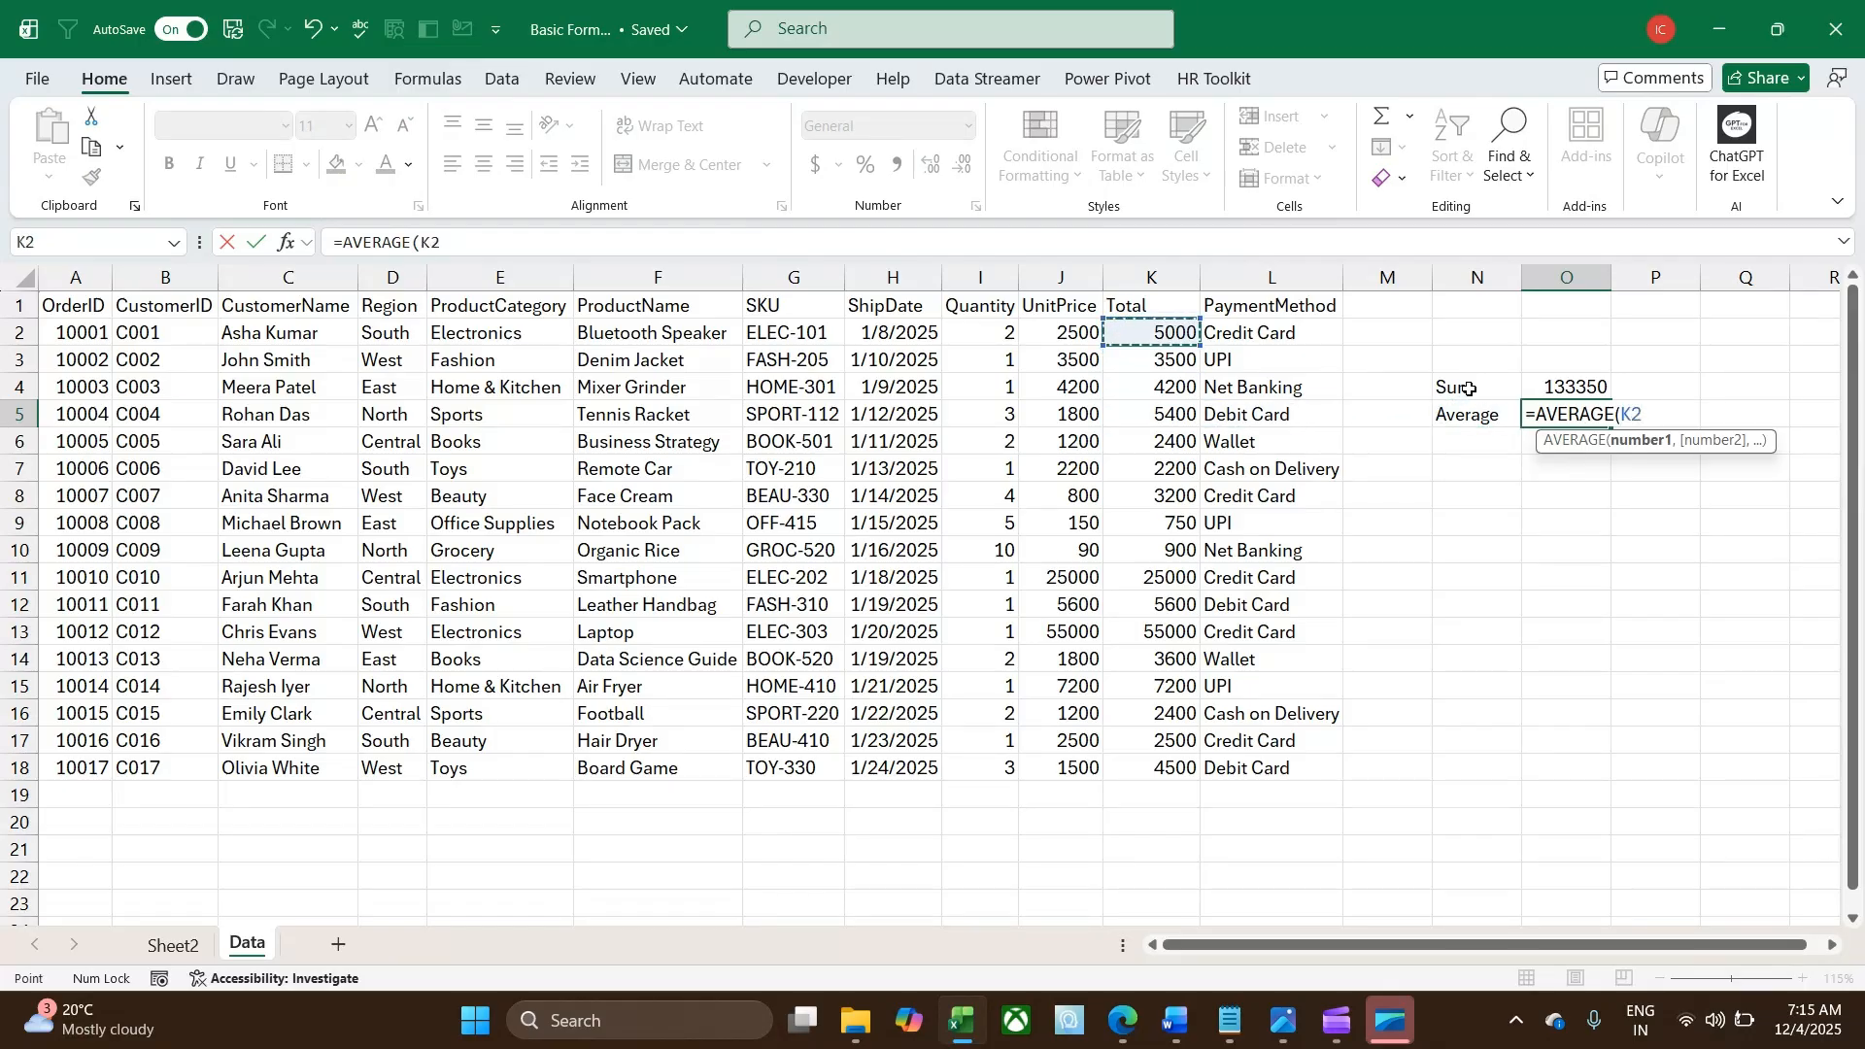
{"action": "key", "text": "ctrl+shift+Down"}
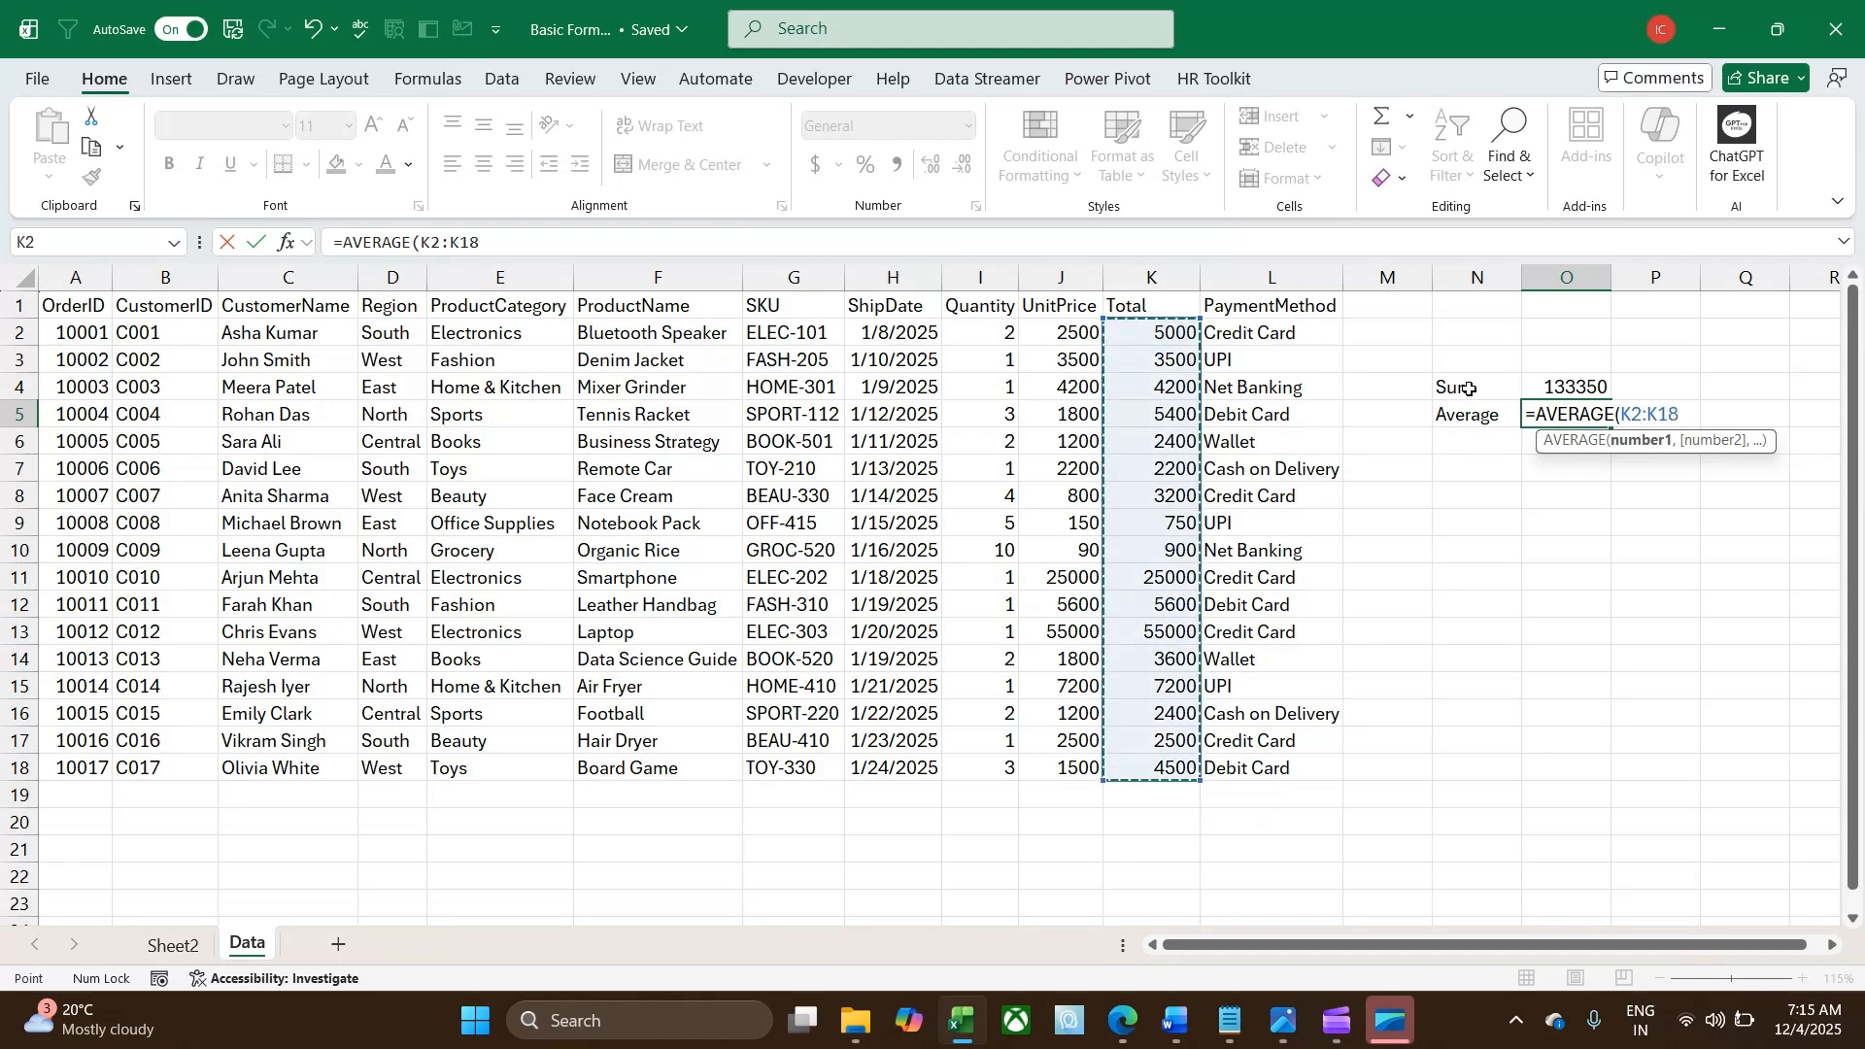
{"action": "key", "text": "Return"}
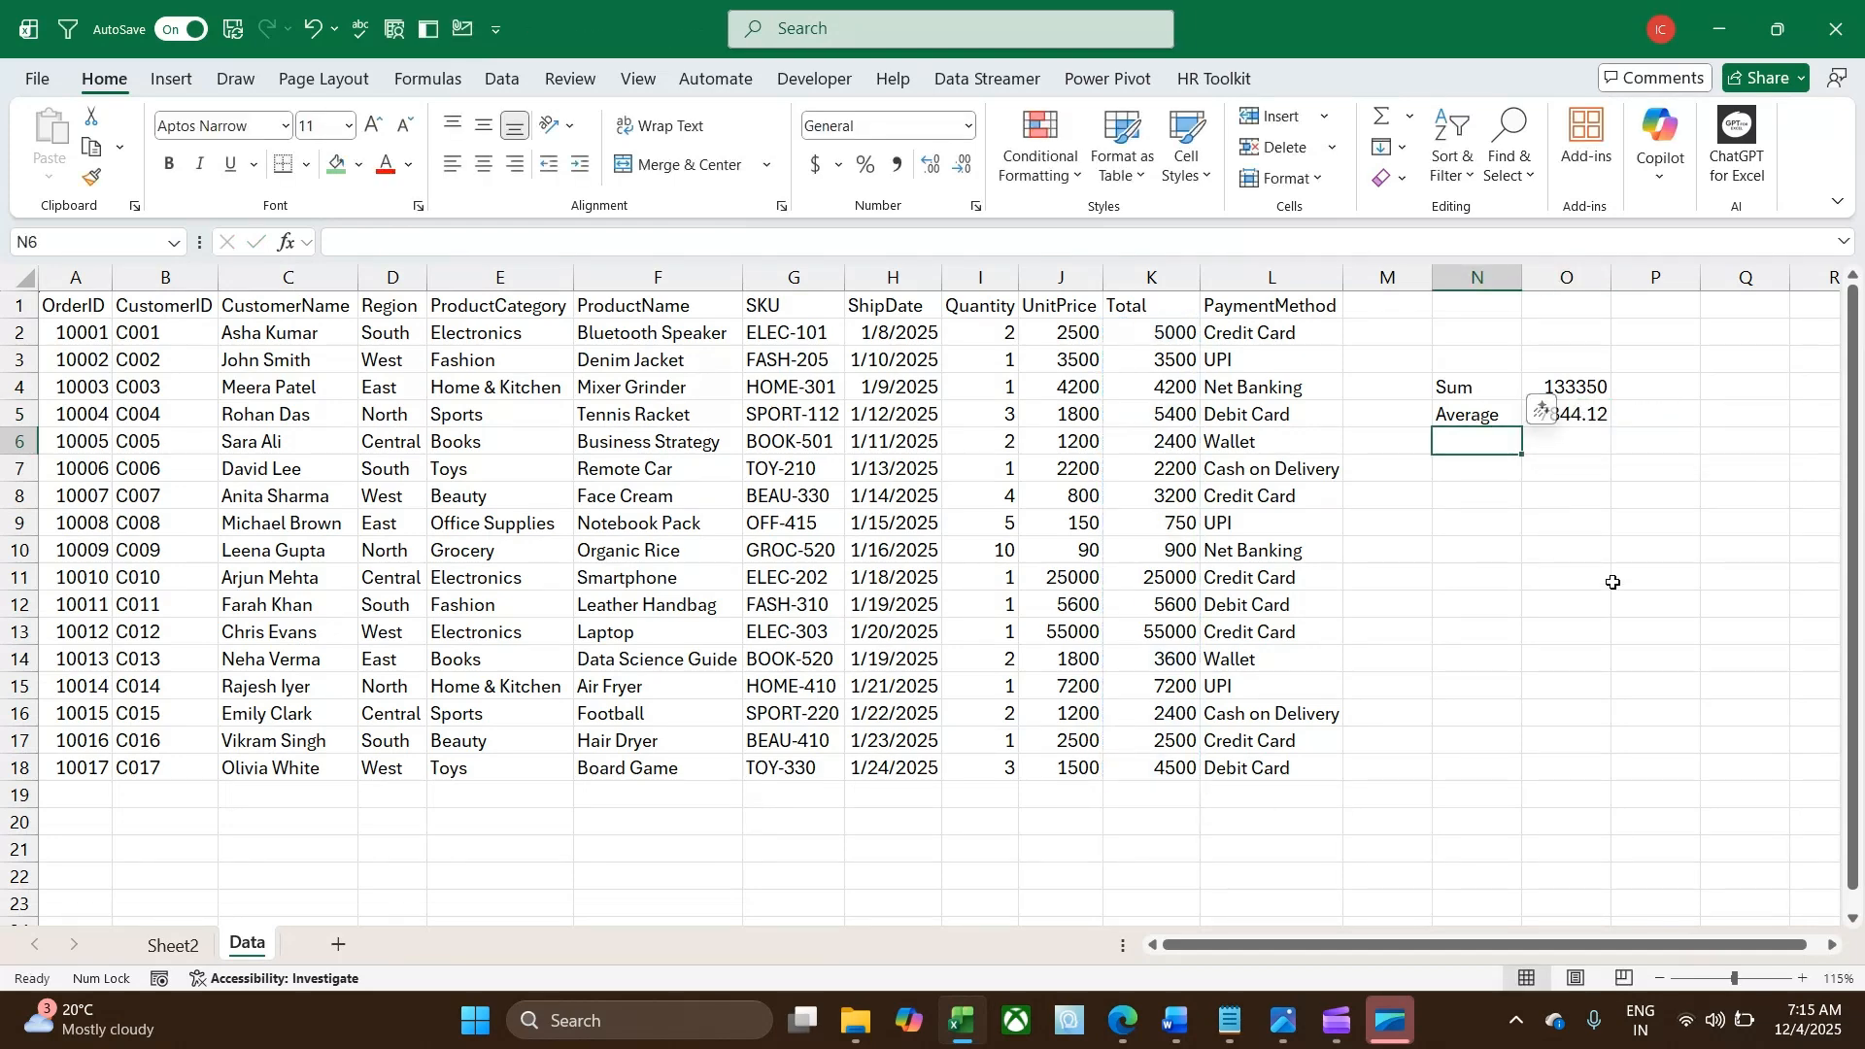
{"action": "left_click", "coordinate": [1614, 581]}
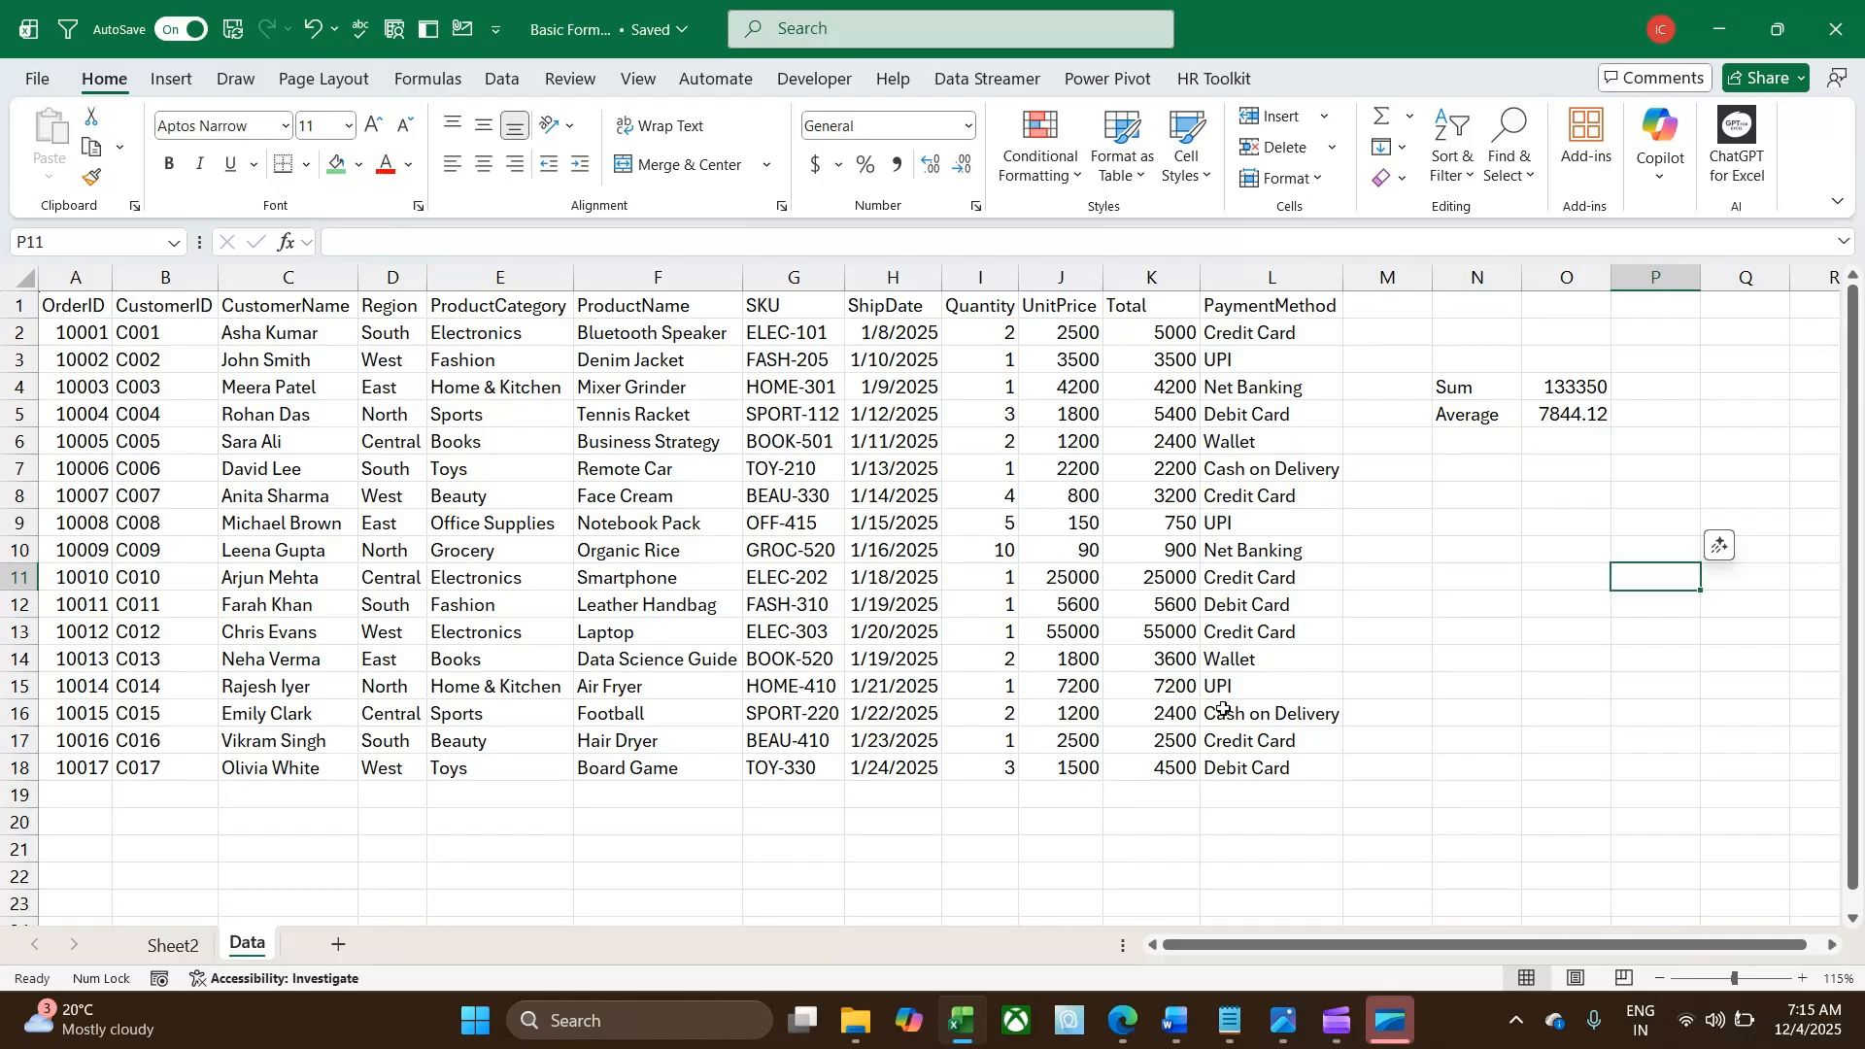
Label cell N6 as Count and enter a COUNT formula over K2:K18 in cell O6.
{"action": "left_click", "coordinate": [1472, 444]}
{"action": "type", "text": "C"}
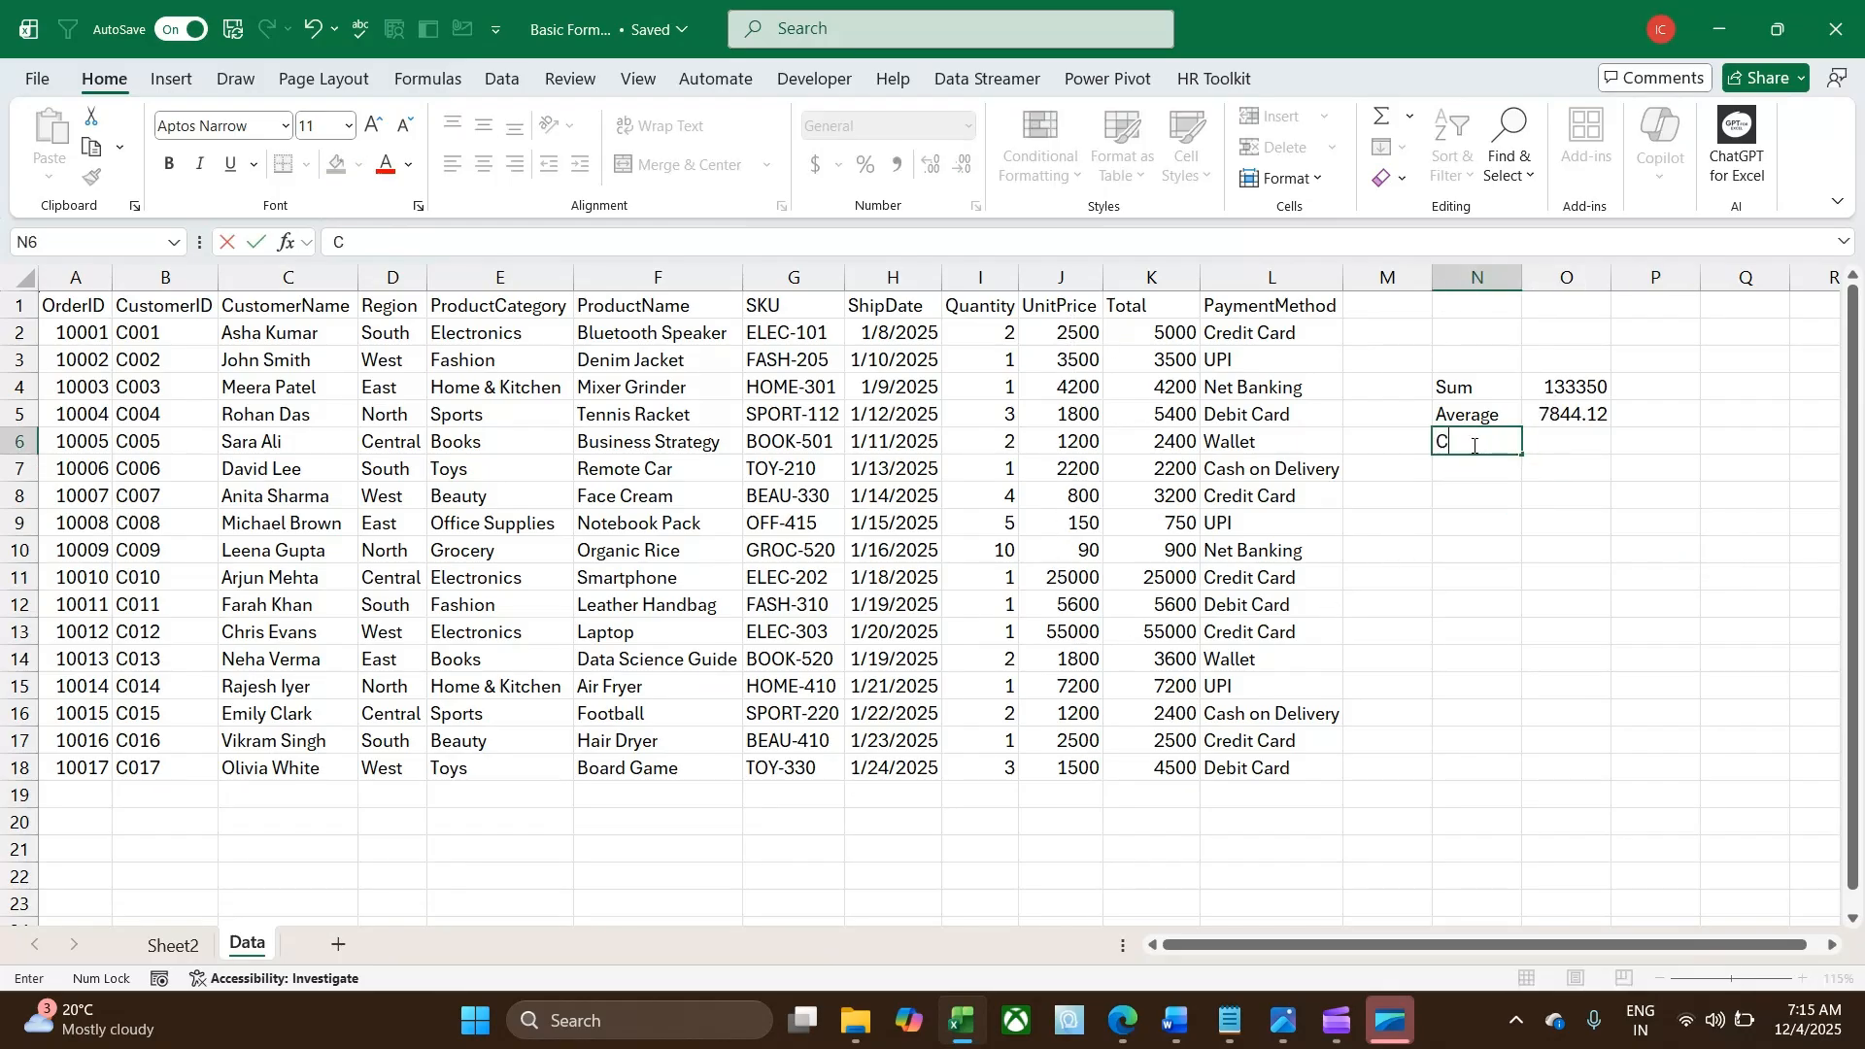
{"action": "type", "text": "ount"}
{"action": "key", "text": "Tab"}
{"action": "type", "text": "=cou"}
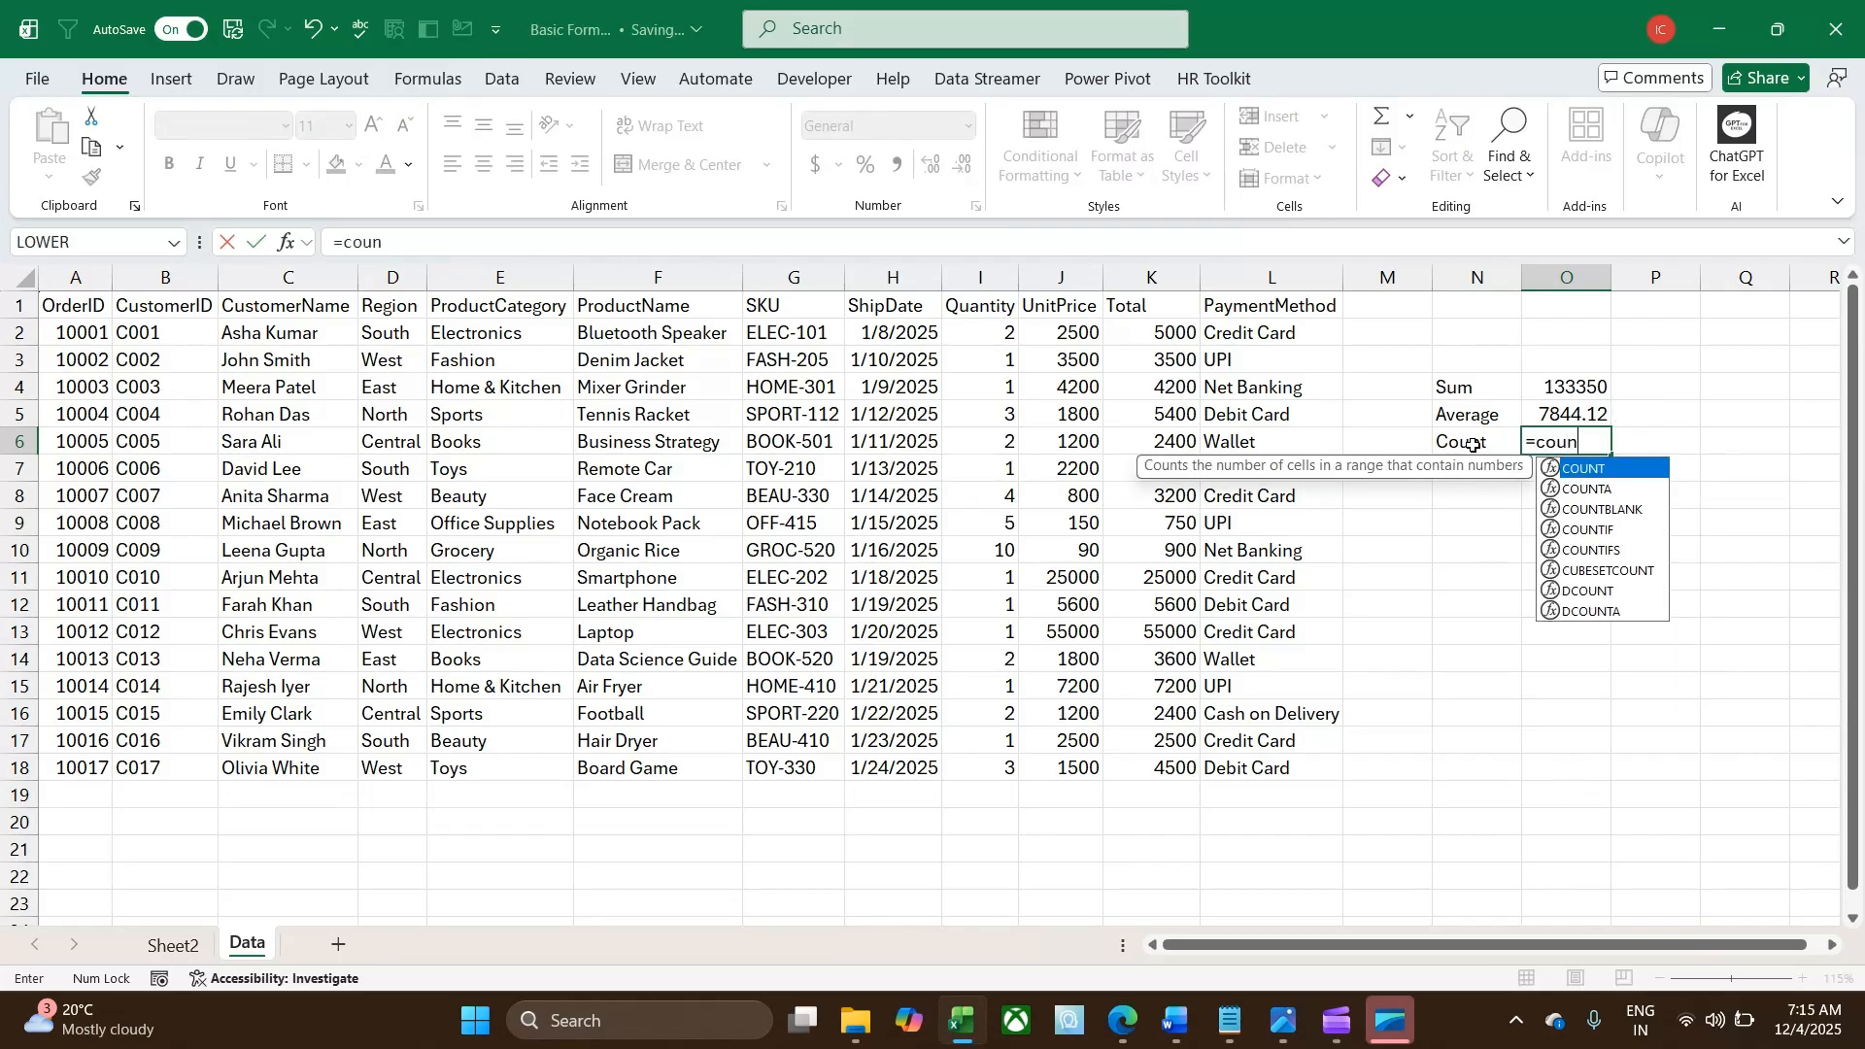
{"action": "key", "text": "Tab"}
{"action": "key", "text": "Left"}
{"action": "key", "text": "Left"}
{"action": "key", "text": "Left"}
{"action": "key", "text": "Left"}
{"action": "key", "text": "Up"}
{"action": "key", "text": "Up"}
{"action": "key", "text": "Up"}
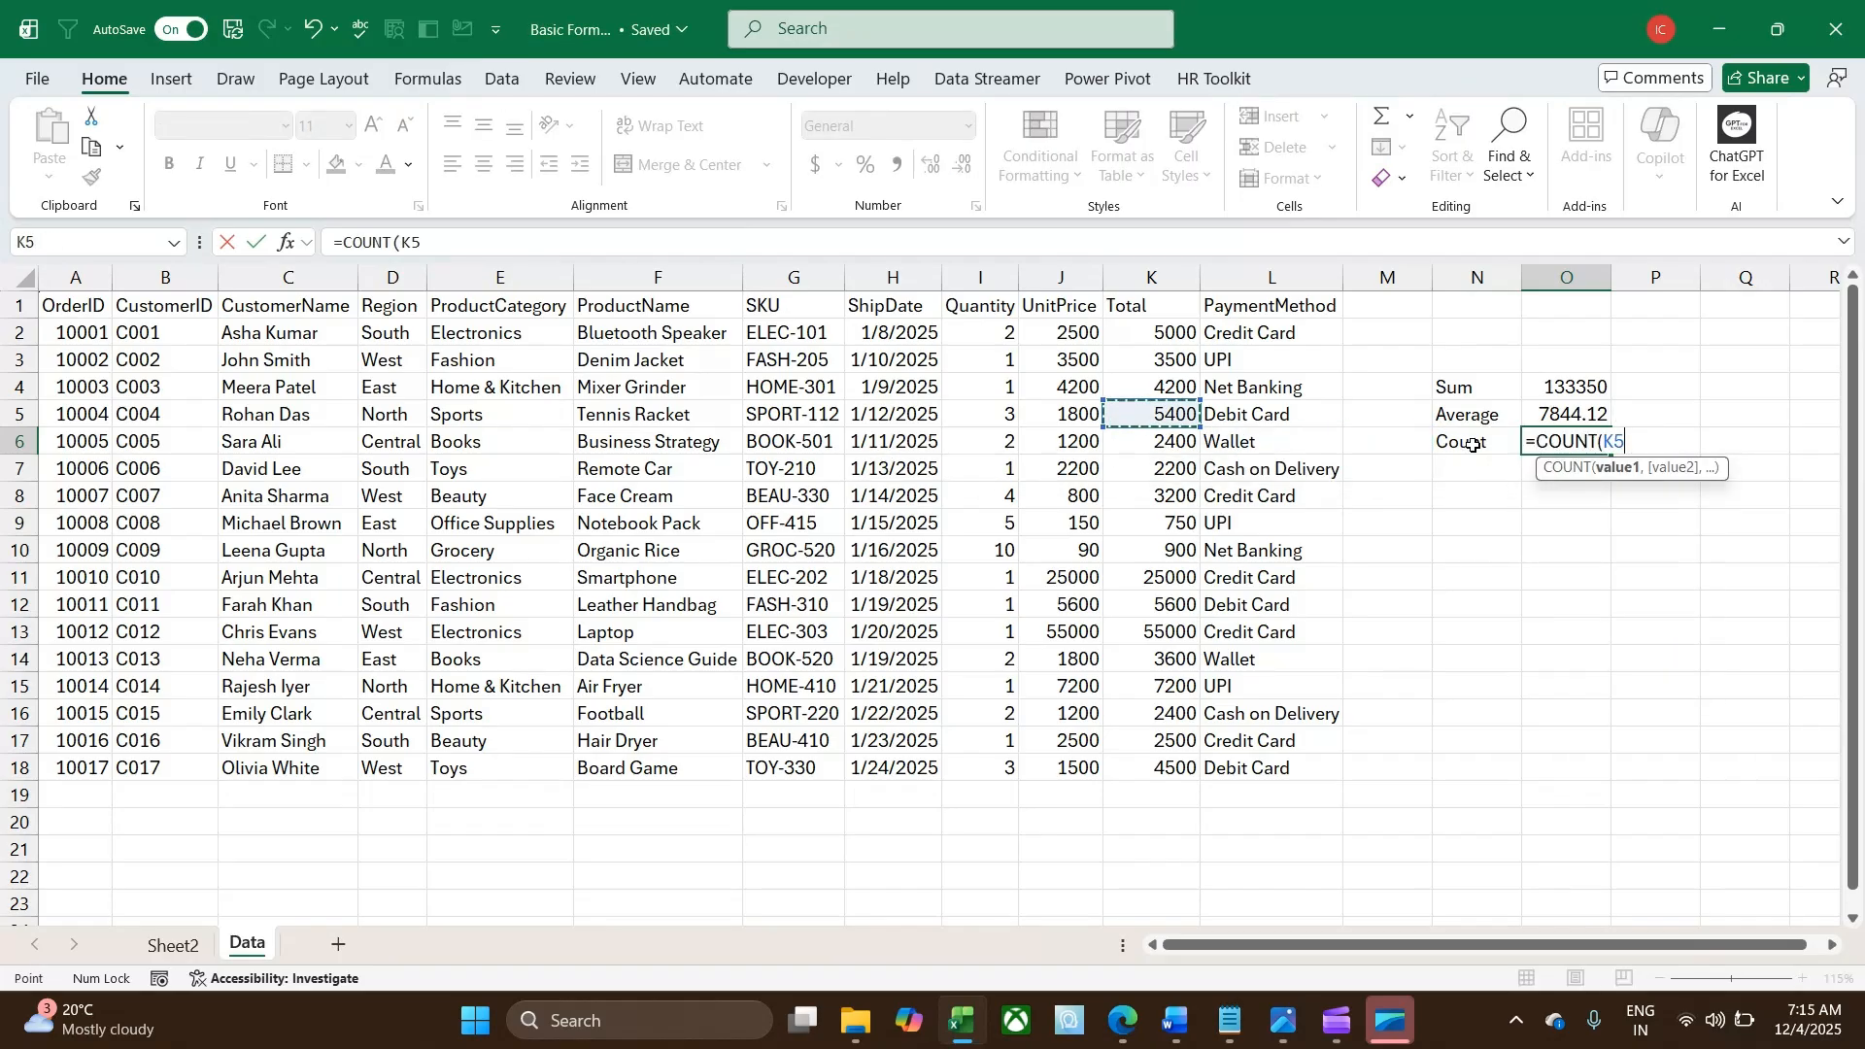
{"action": "key", "text": "Up"}
{"action": "key", "text": "ctrl+shift+Down"}
{"action": "key", "text": "Return"}
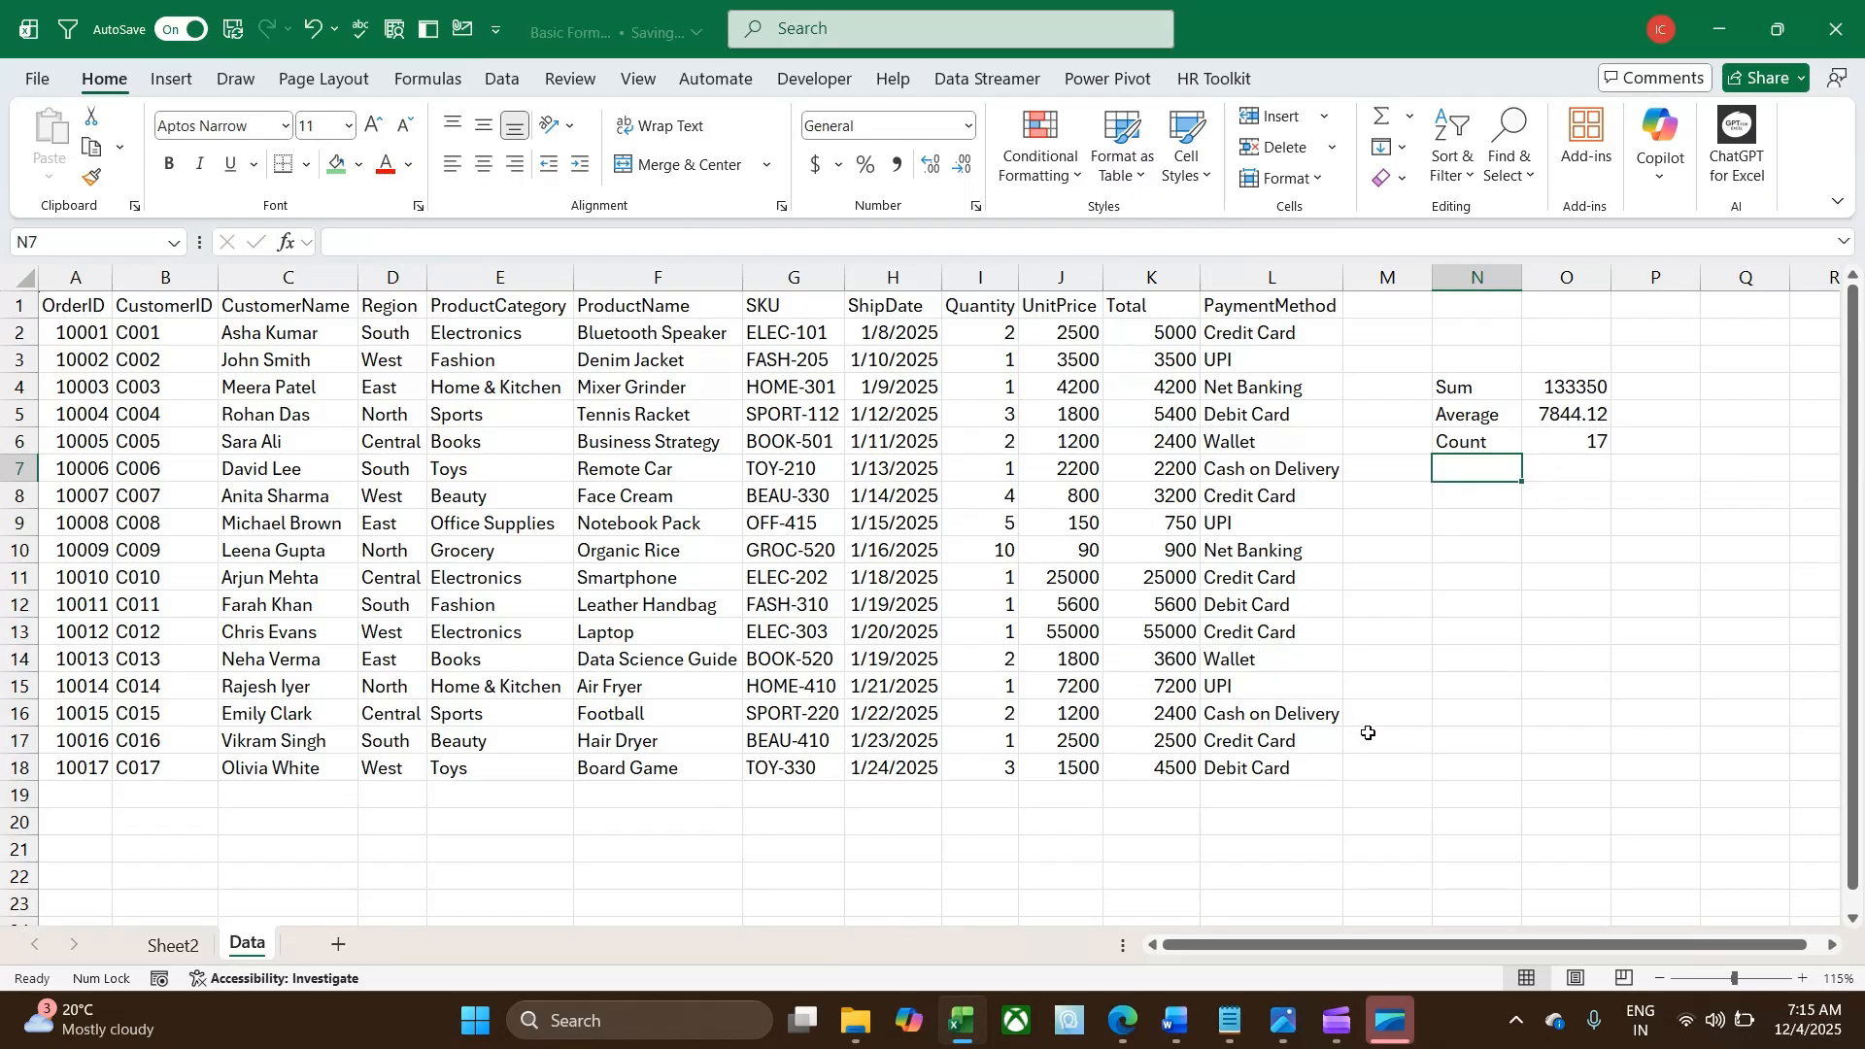
Try a COUNT formula in cell O7 on the PaymentMethod text values in L2:L18.
{"action": "key", "text": "Right"}
{"action": "type", "text": "=c"}
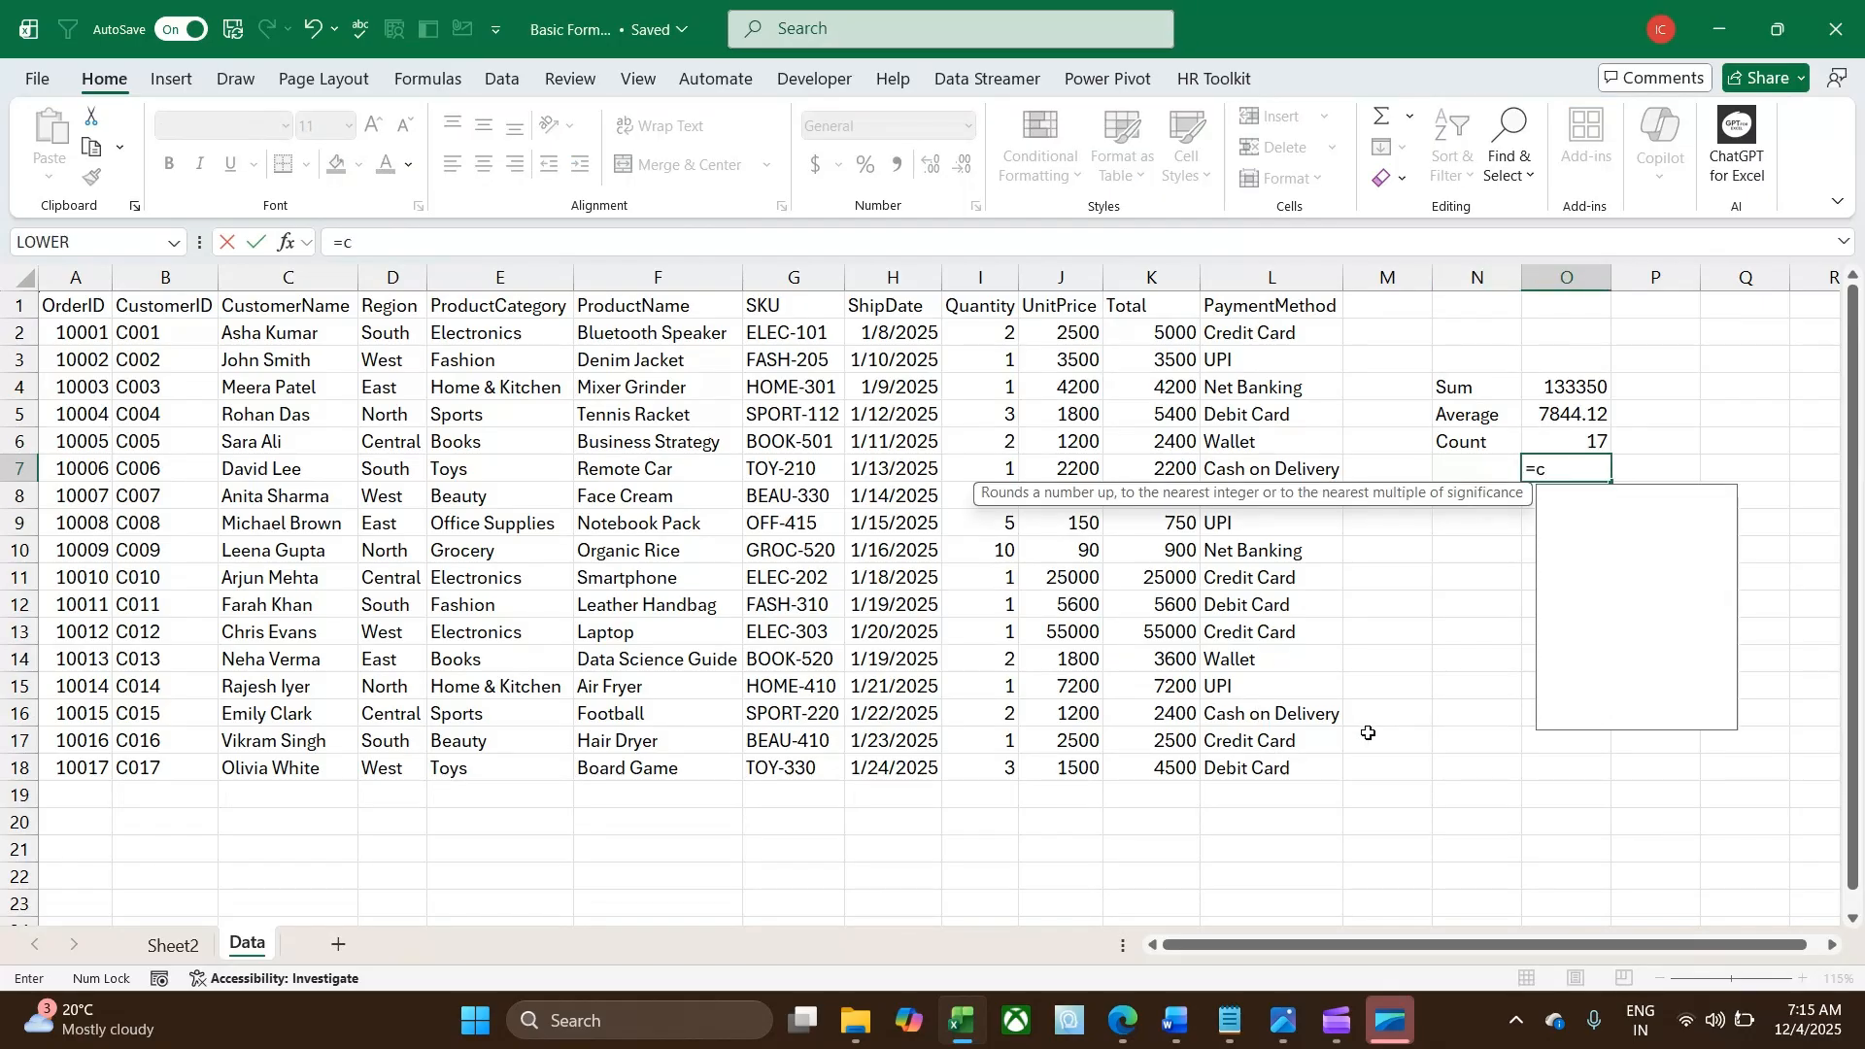
{"action": "type", "text": "ount"}
{"action": "key", "text": "Tab"}
{"action": "key", "text": "Left"}
{"action": "key", "text": "Left"}
{"action": "key", "text": "Left"}
{"action": "key", "text": "Up"}
{"action": "key", "text": "Up"}
{"action": "key", "text": "Up"}
{"action": "key", "text": "Up"}
{"action": "key", "text": "Up"}
{"action": "key", "text": "ctrl+shift+Down"}
{"action": "key", "text": "Return"}
{"action": "key", "text": "Up"}
{"action": "key", "text": "Right"}
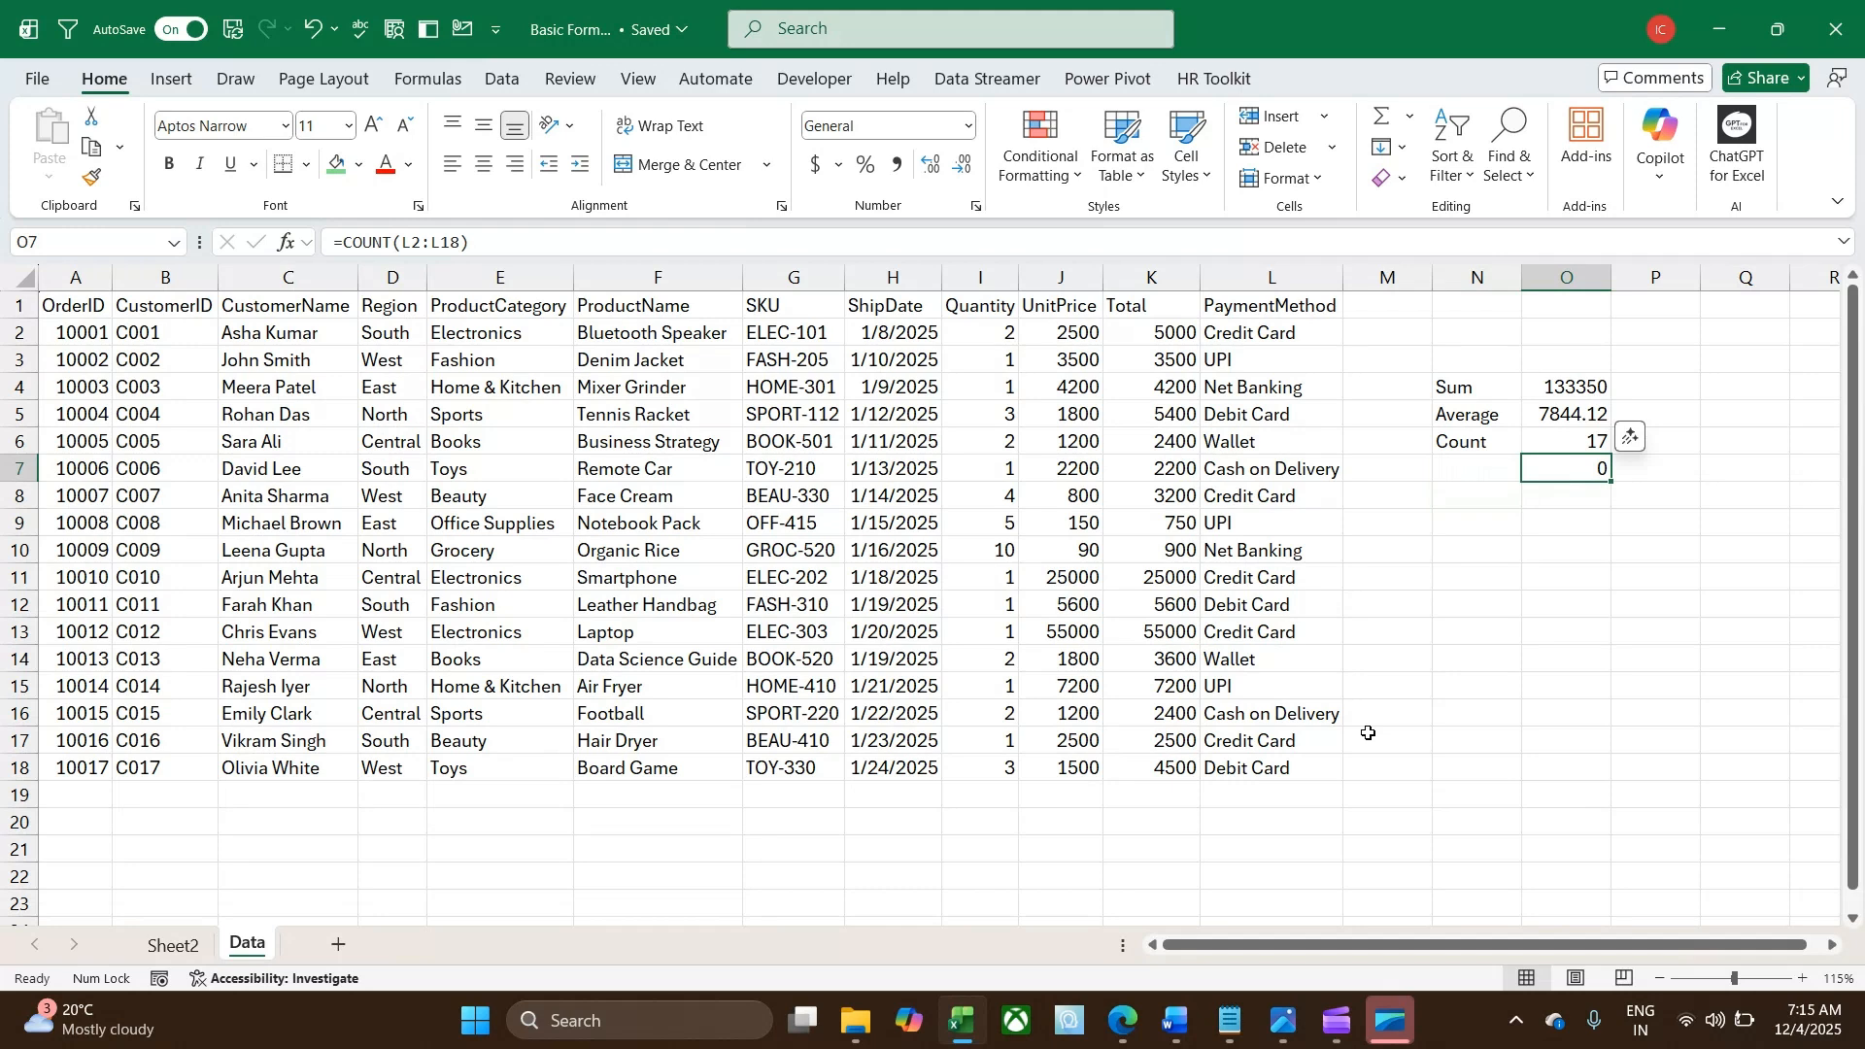
Label cell N7 as Count A and replace the formula in O7 with a COUNTA over the PaymentMethod values in L2:L18.
{"action": "key", "text": "Left"}
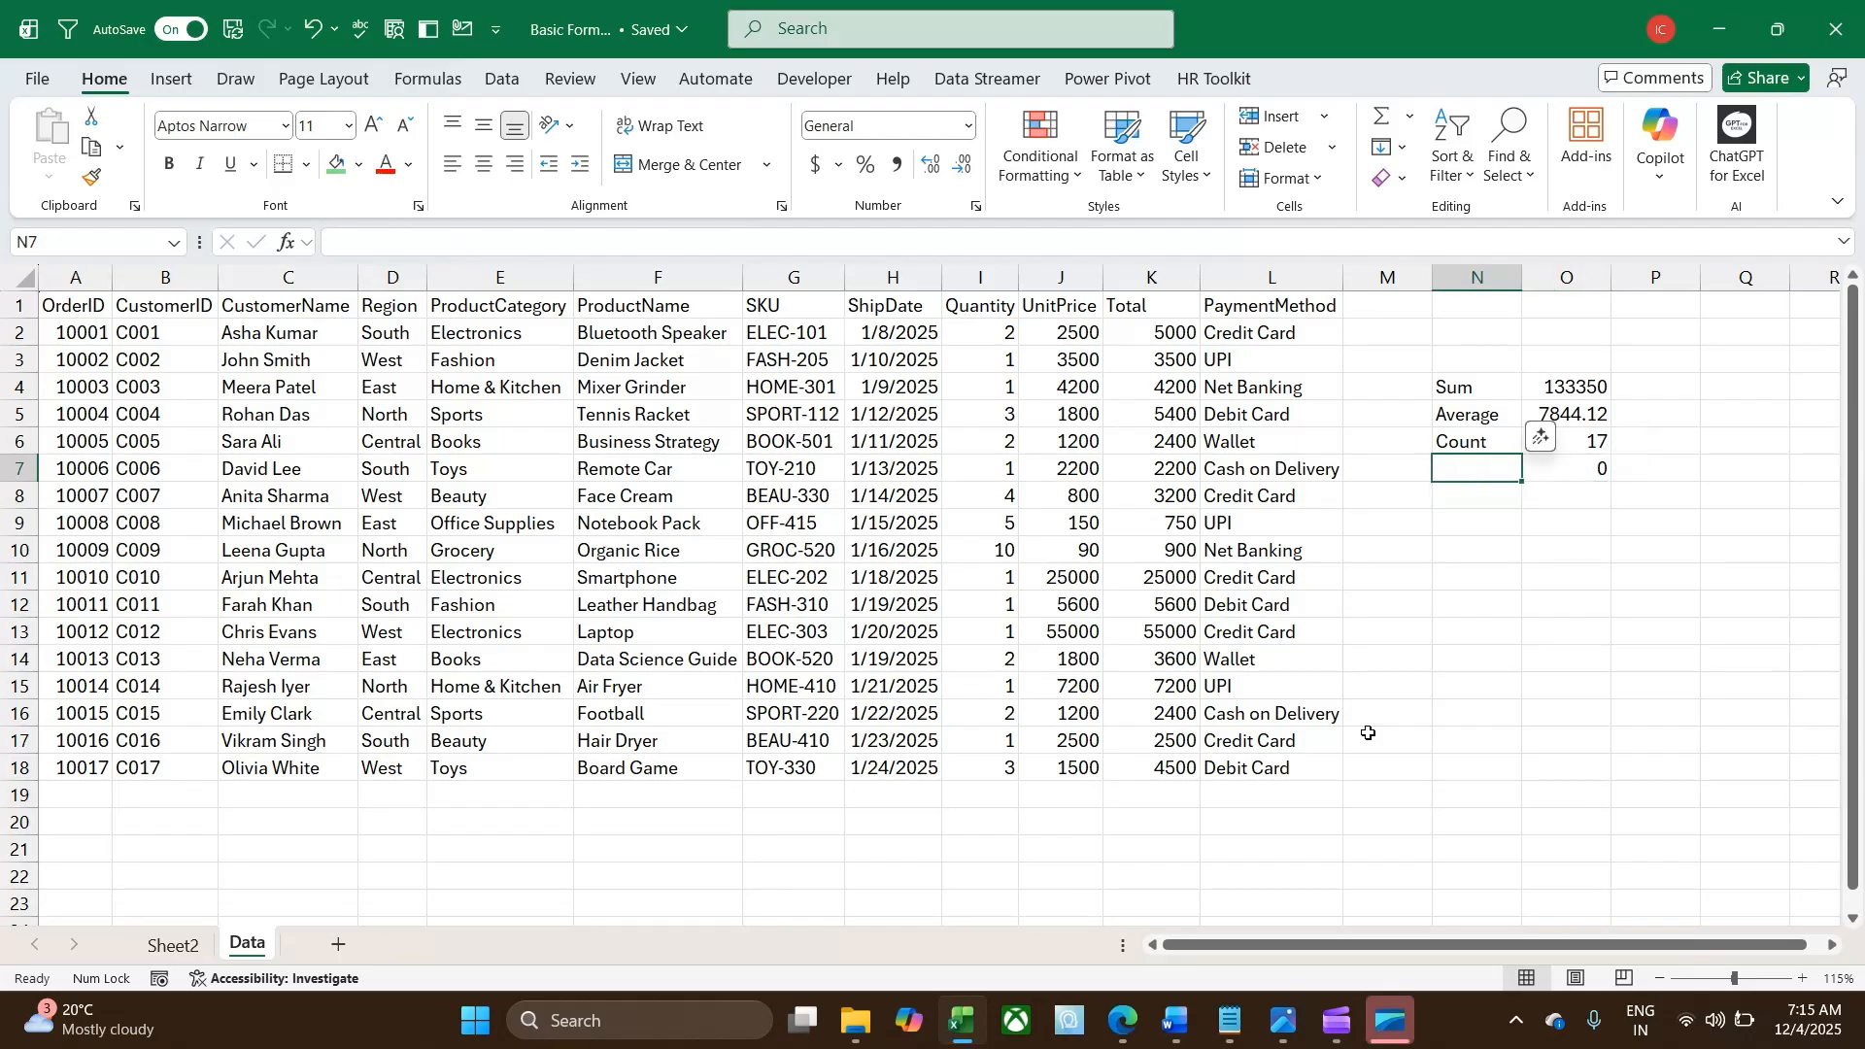
{"action": "type", "text": "Count A"}
{"action": "key", "text": "Tab"}
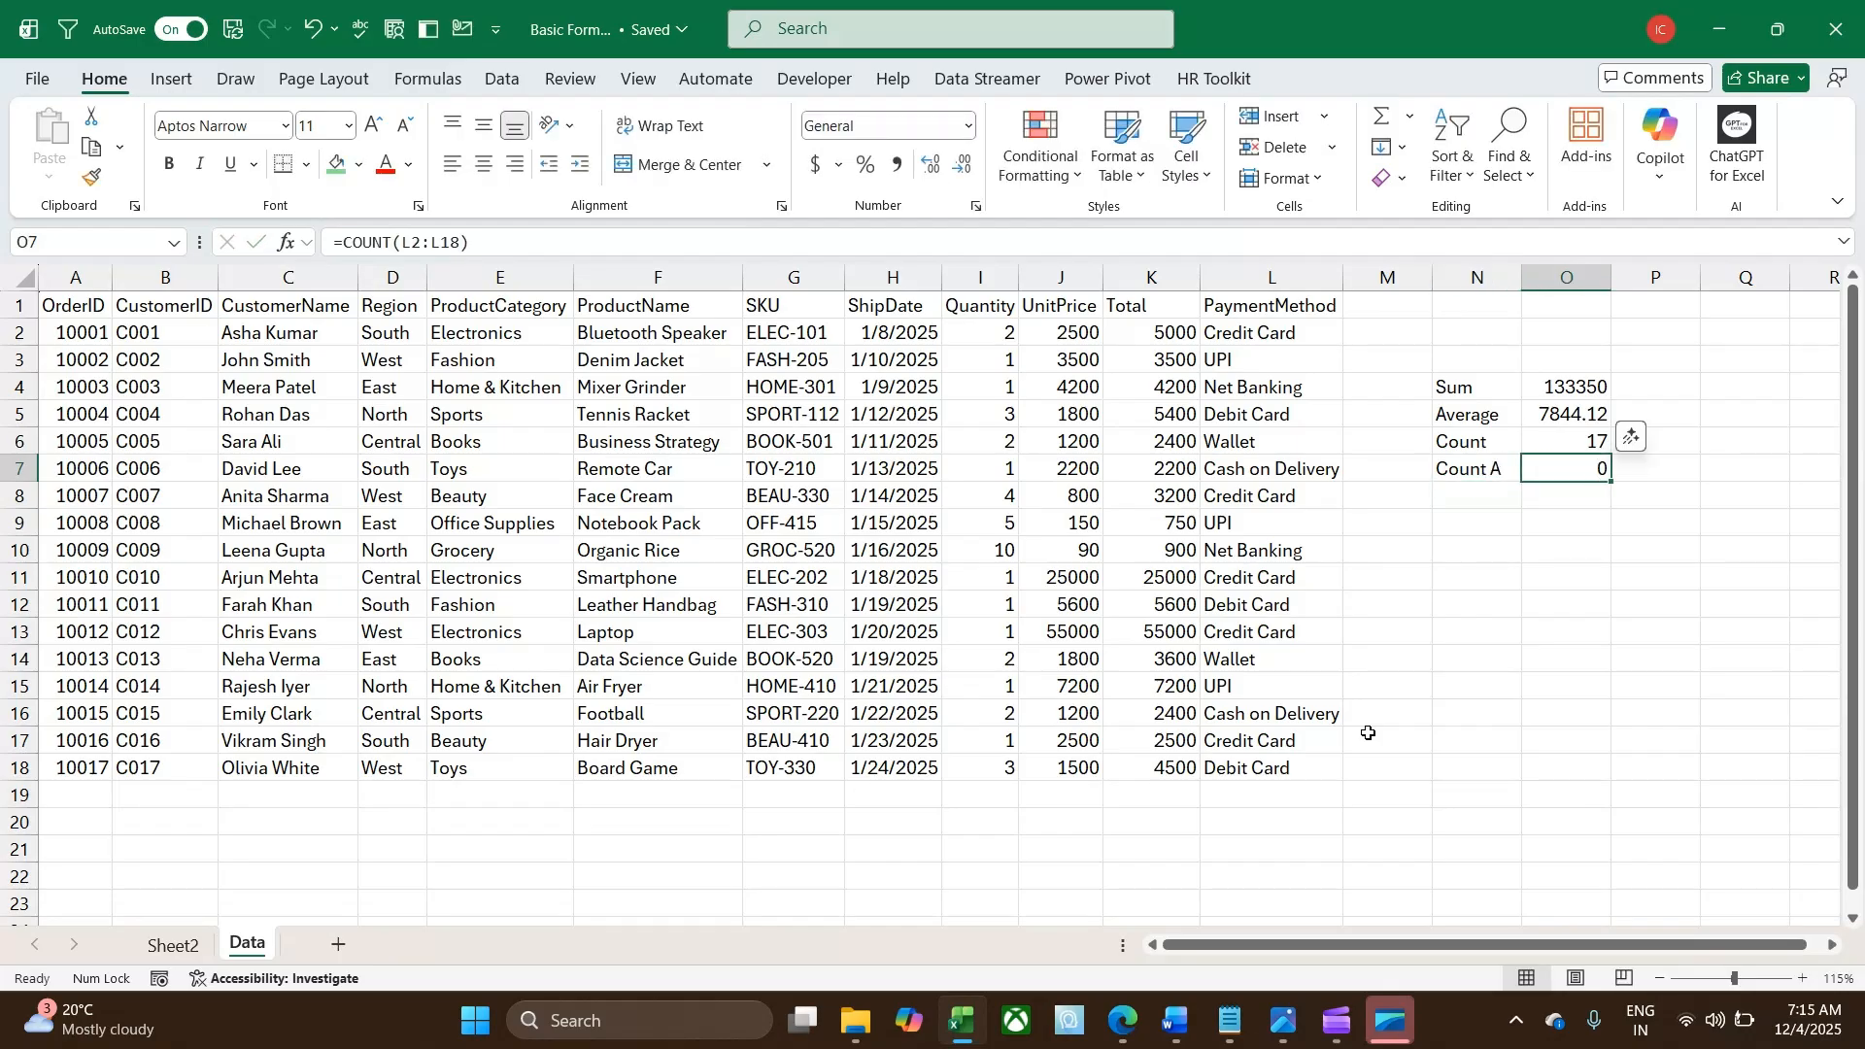
{"action": "type", "text": "=count"}
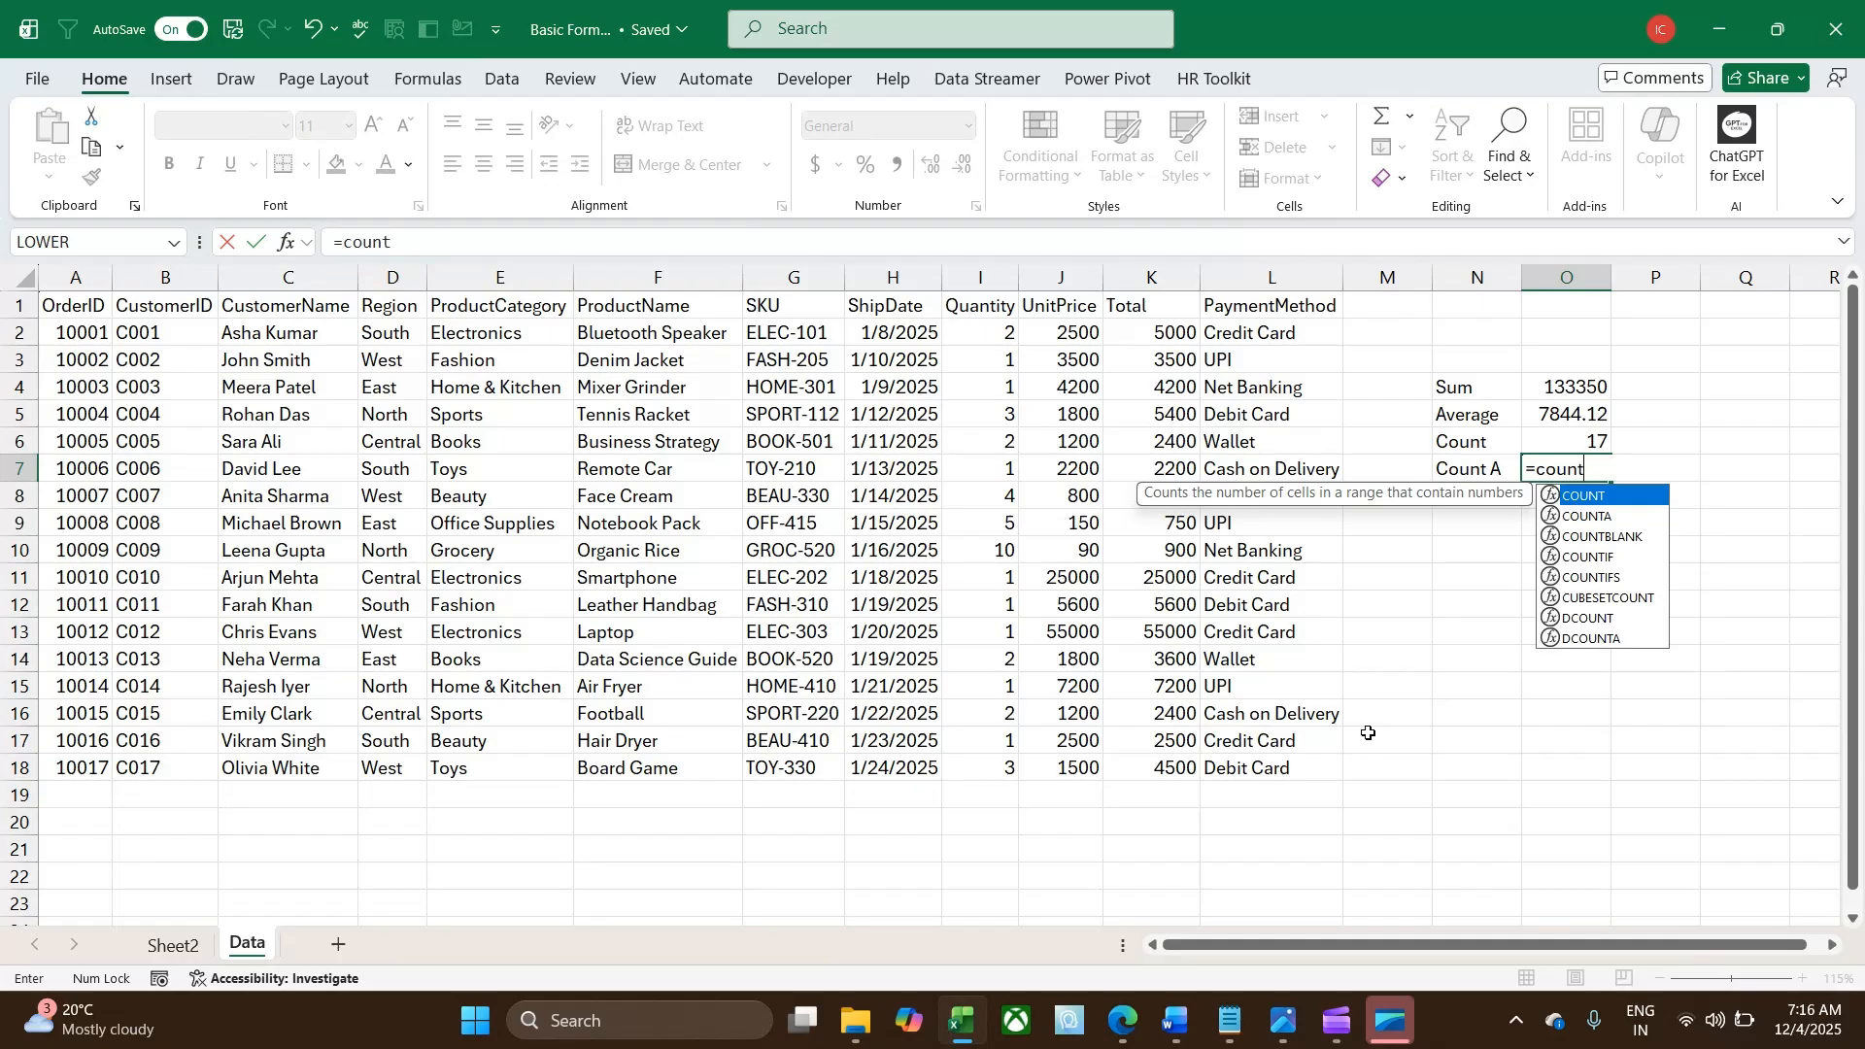
{"action": "key", "text": "Down"}
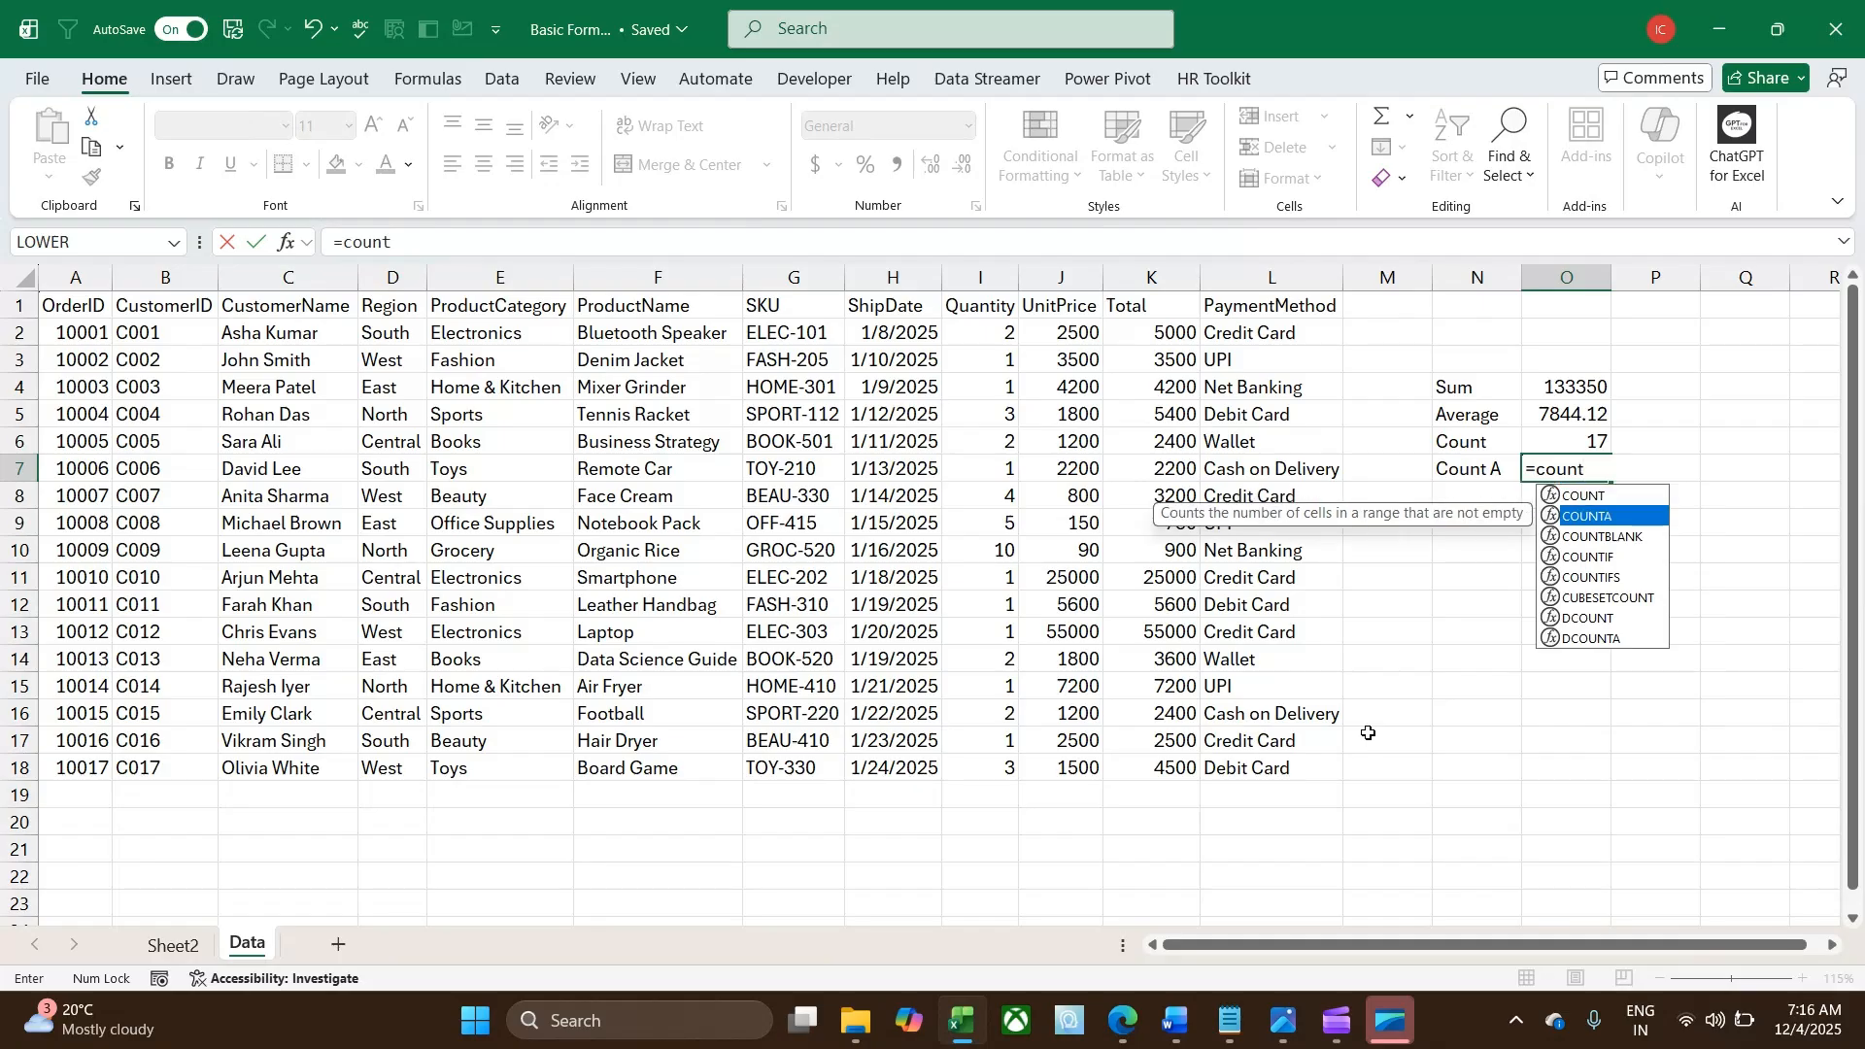
{"action": "key", "text": "Tab"}
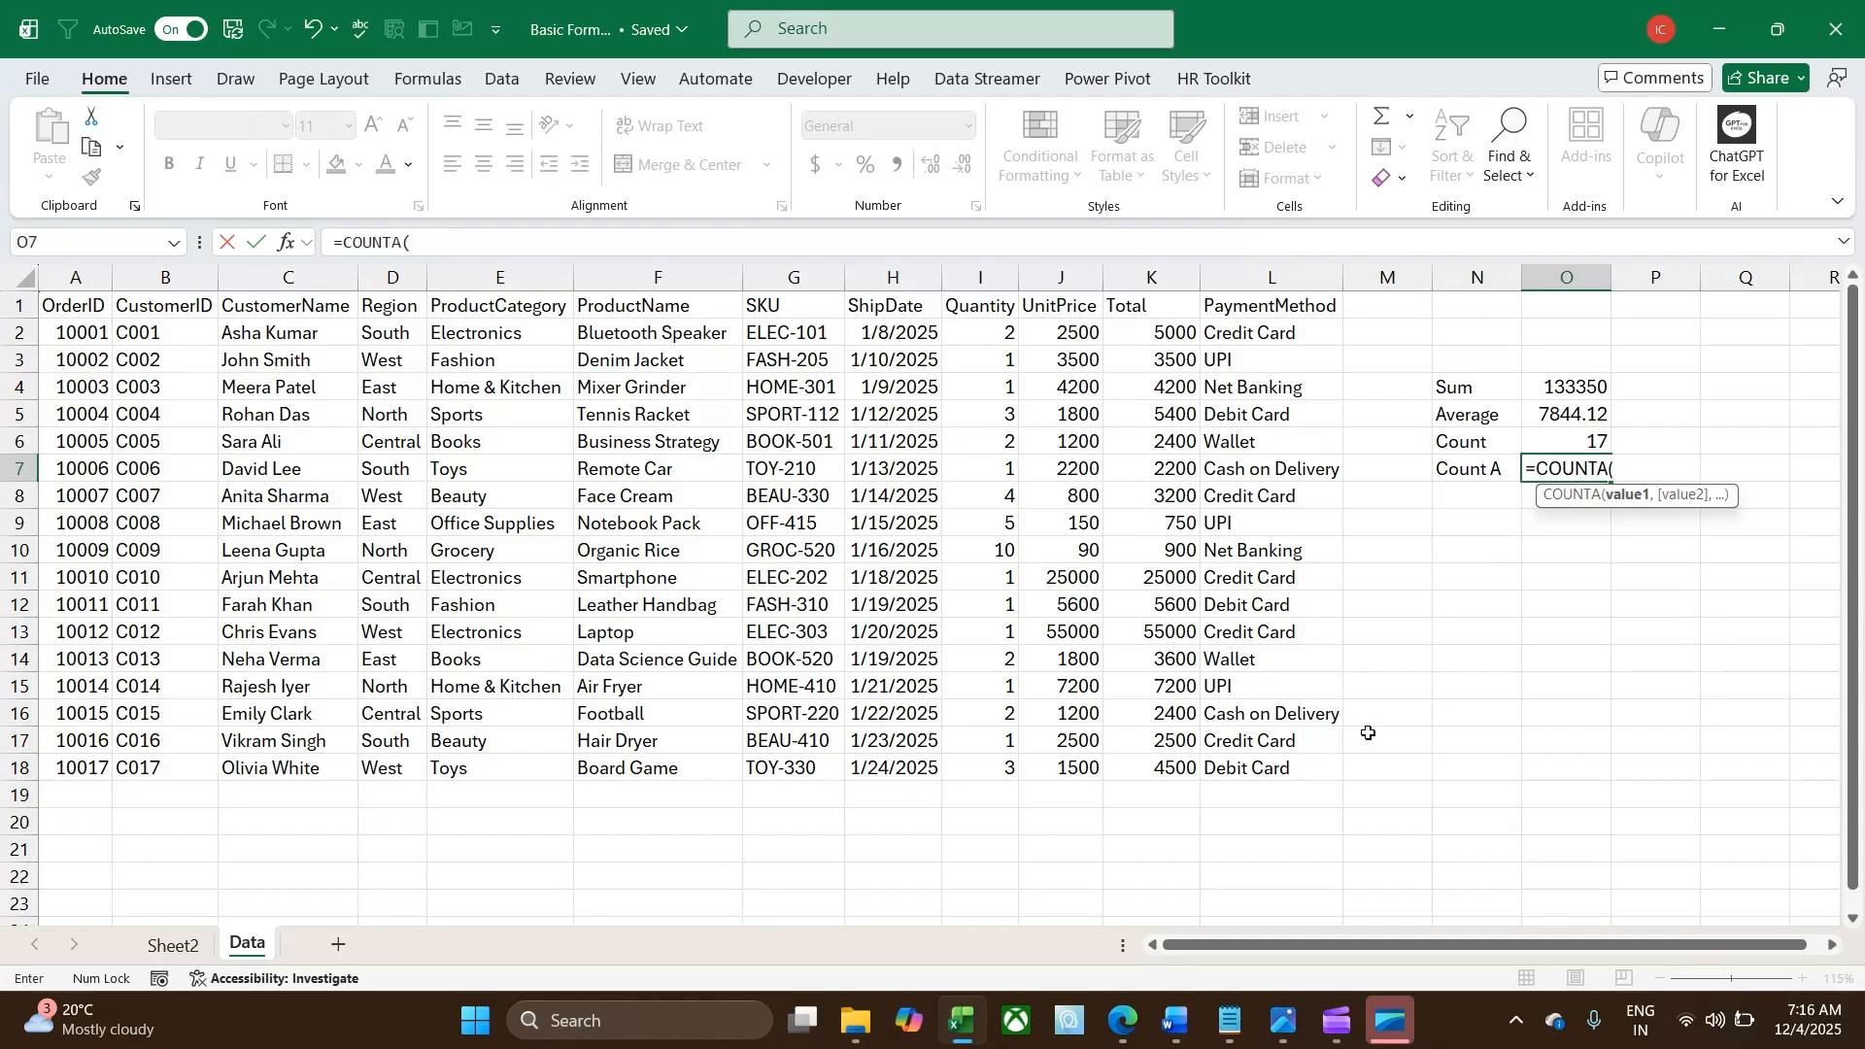
{"action": "key", "text": "BackSpace"}
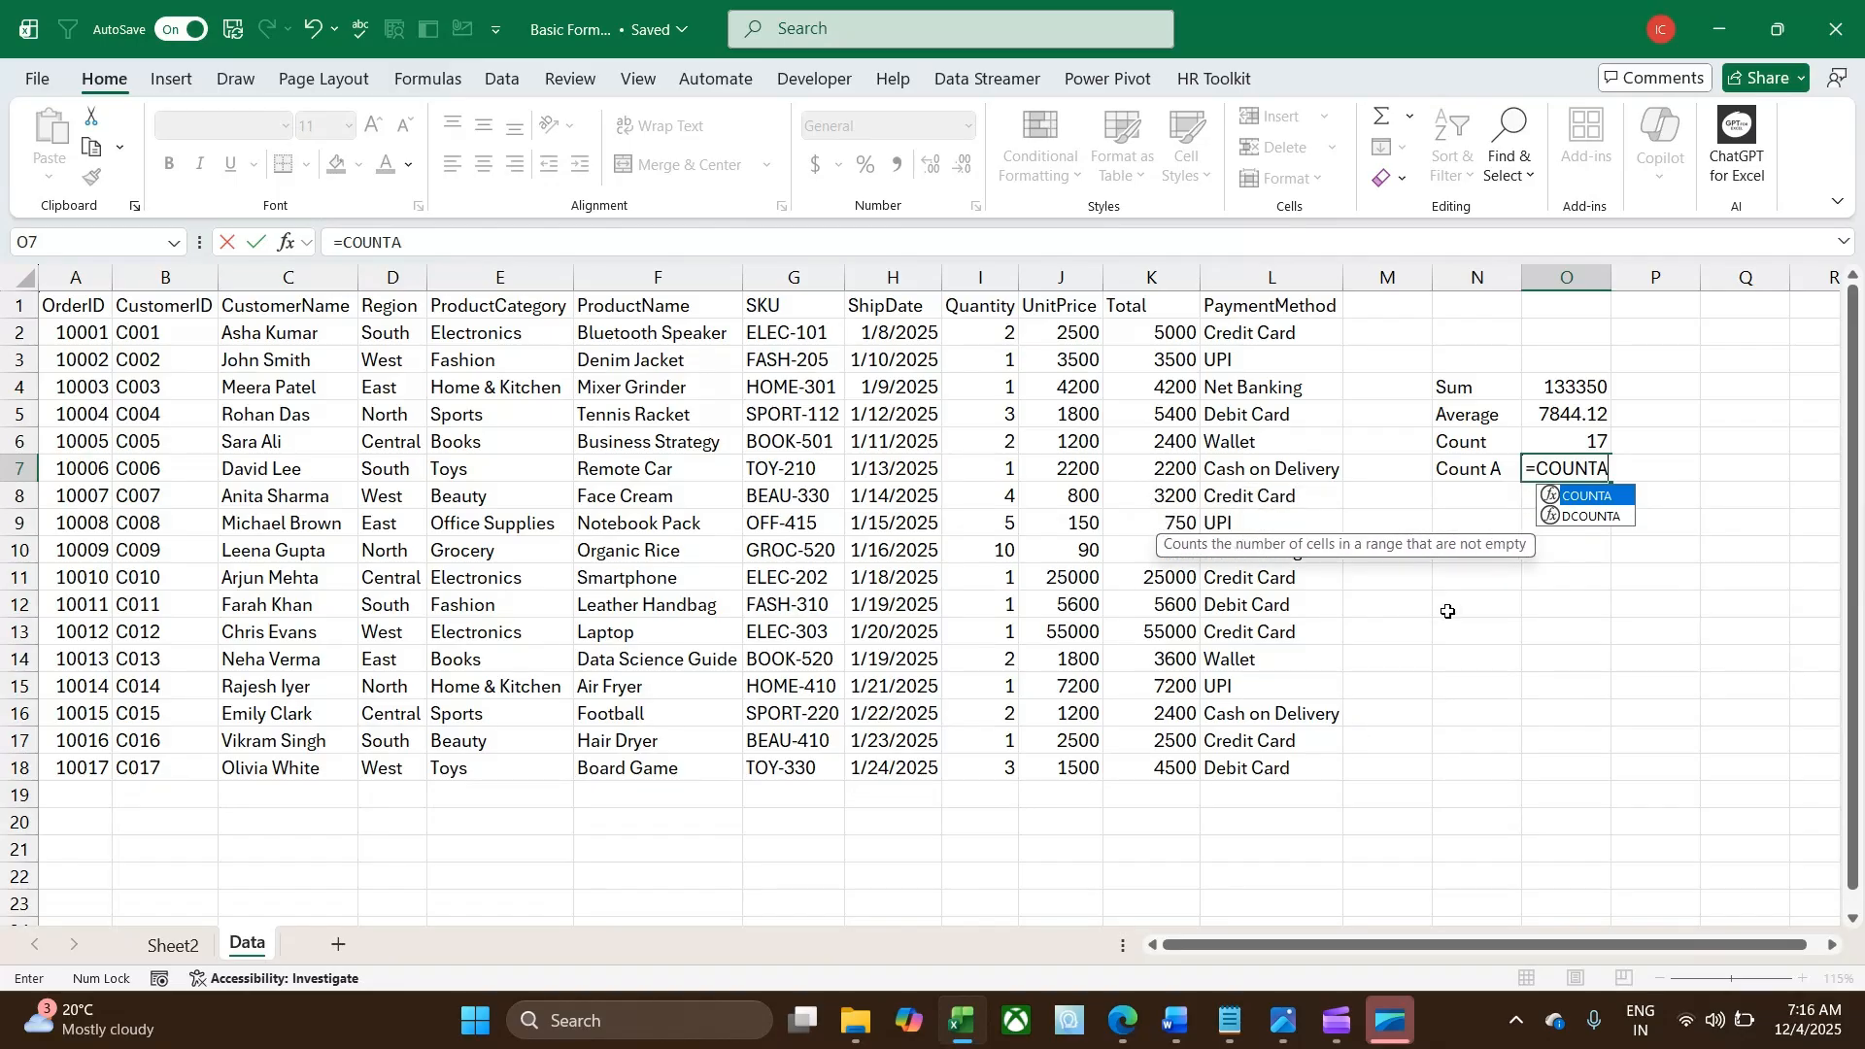
{"action": "type", "text": "("}
{"action": "key", "text": "Left"}
{"action": "key", "text": "Left"}
{"action": "key", "text": "Left"}
{"action": "key", "text": "Up"}
{"action": "key", "text": "Up"}
{"action": "key", "text": "Up"}
{"action": "key", "text": "Up"}
{"action": "key", "text": "Up"}
{"action": "key", "text": "ctrl+shift+Down"}
{"action": "key", "text": "Return"}
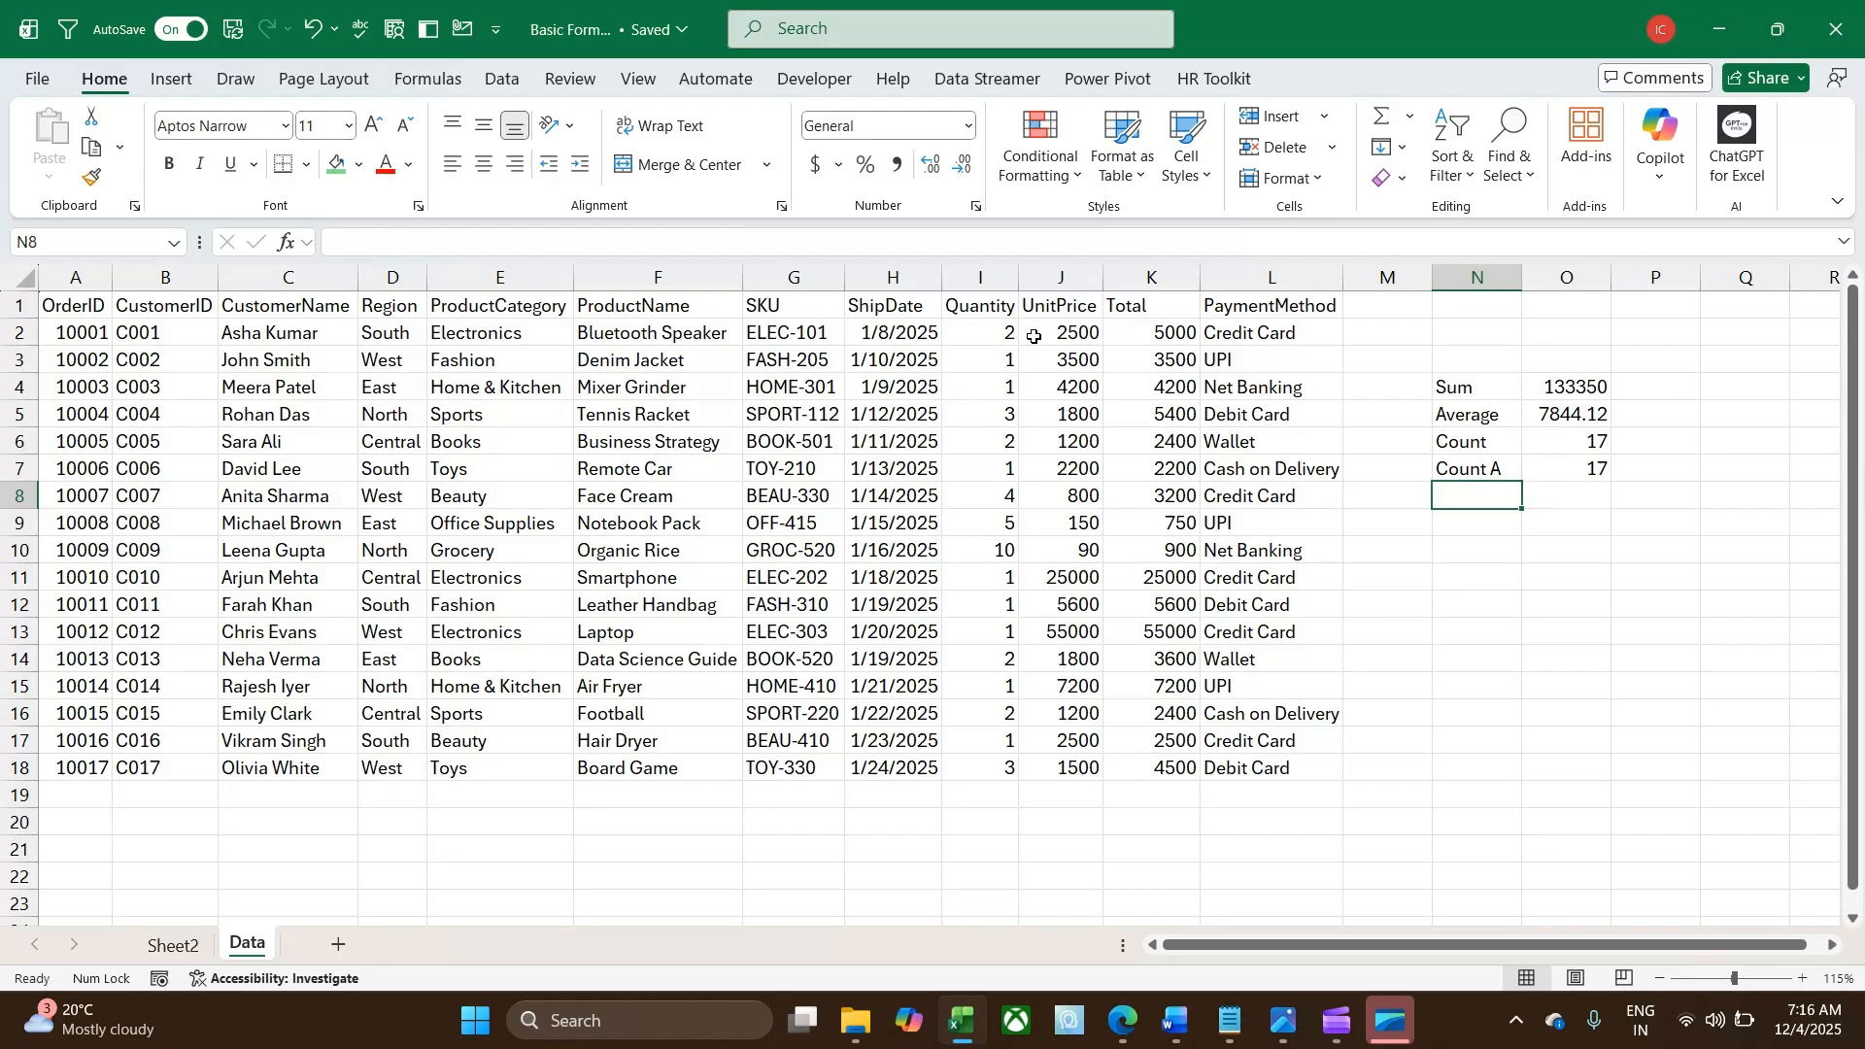
Label cell N8 as Max and enter a MAX formula over the totals in K2:K18 in cell O8.
{"action": "left_click_drag", "start_coordinate": [1161, 333], "coordinate": [1175, 774]}
{"action": "left_click", "coordinate": [1475, 493]}
{"action": "type", "text": "Max"}
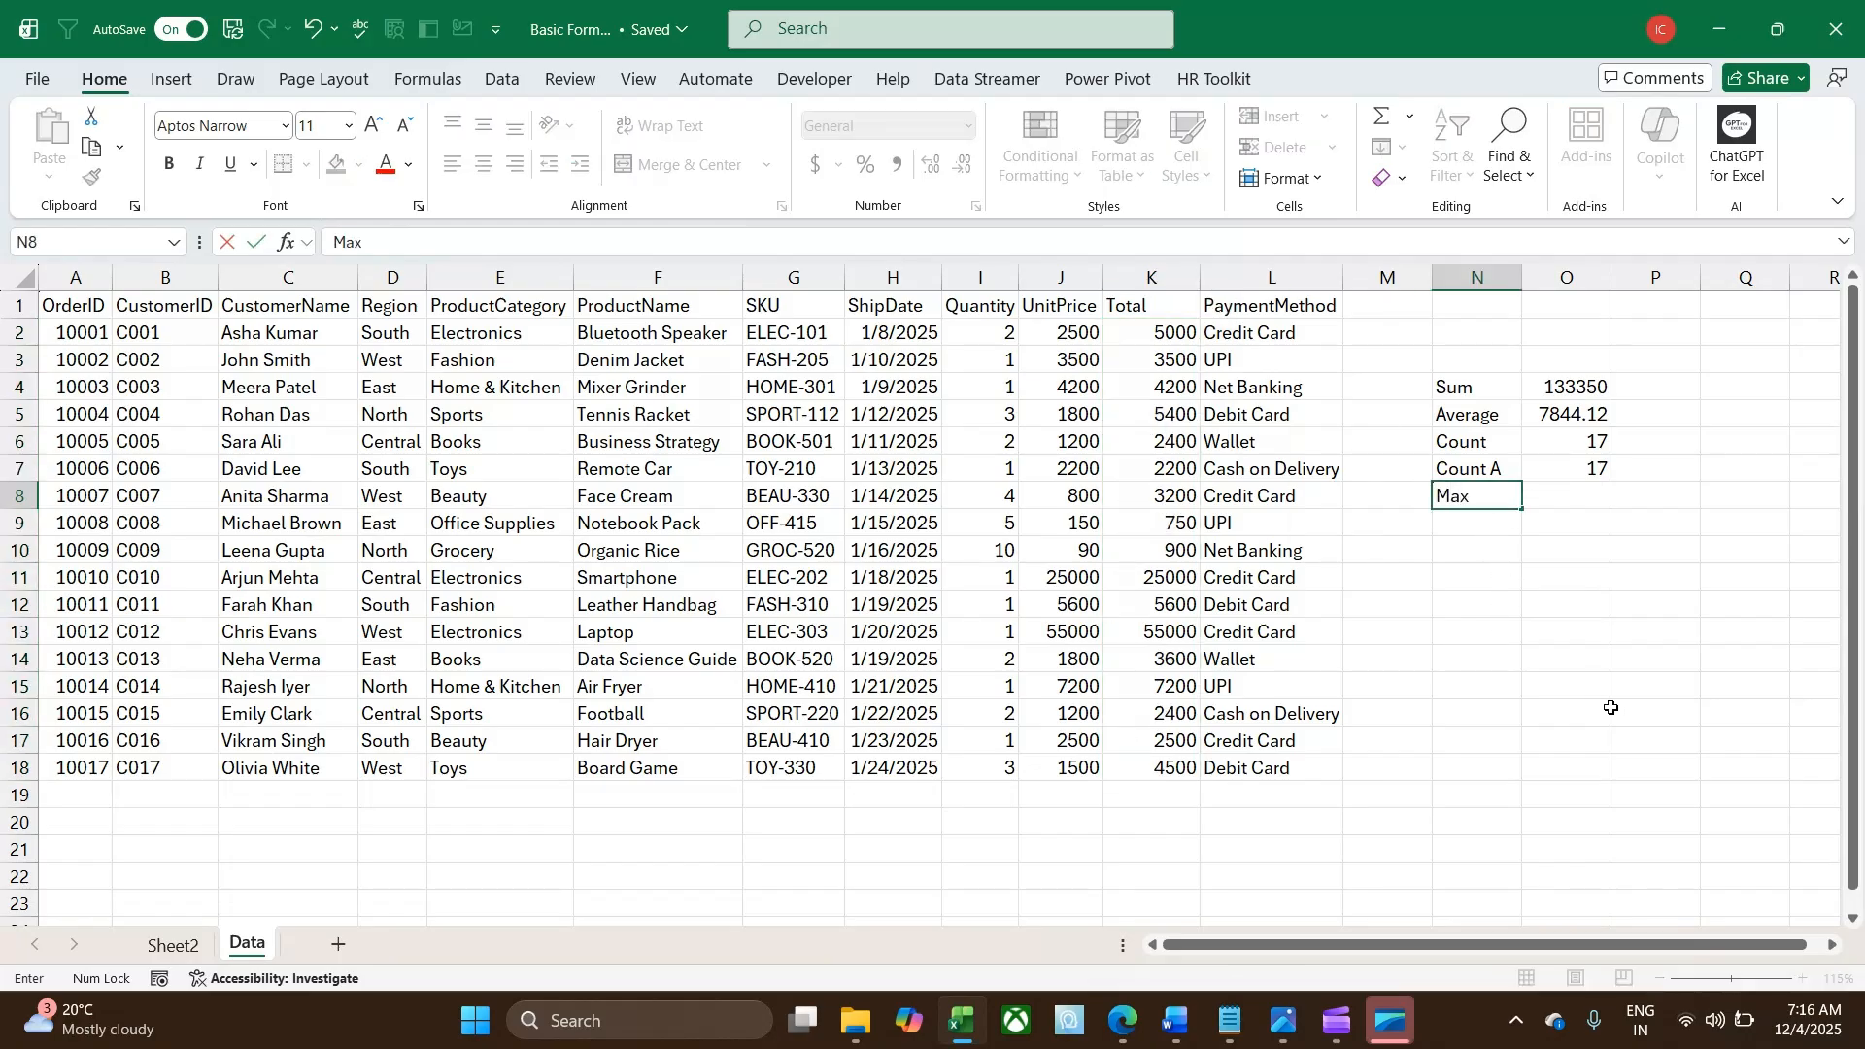
{"action": "key", "text": "Tab"}
{"action": "type", "text": "=max"}
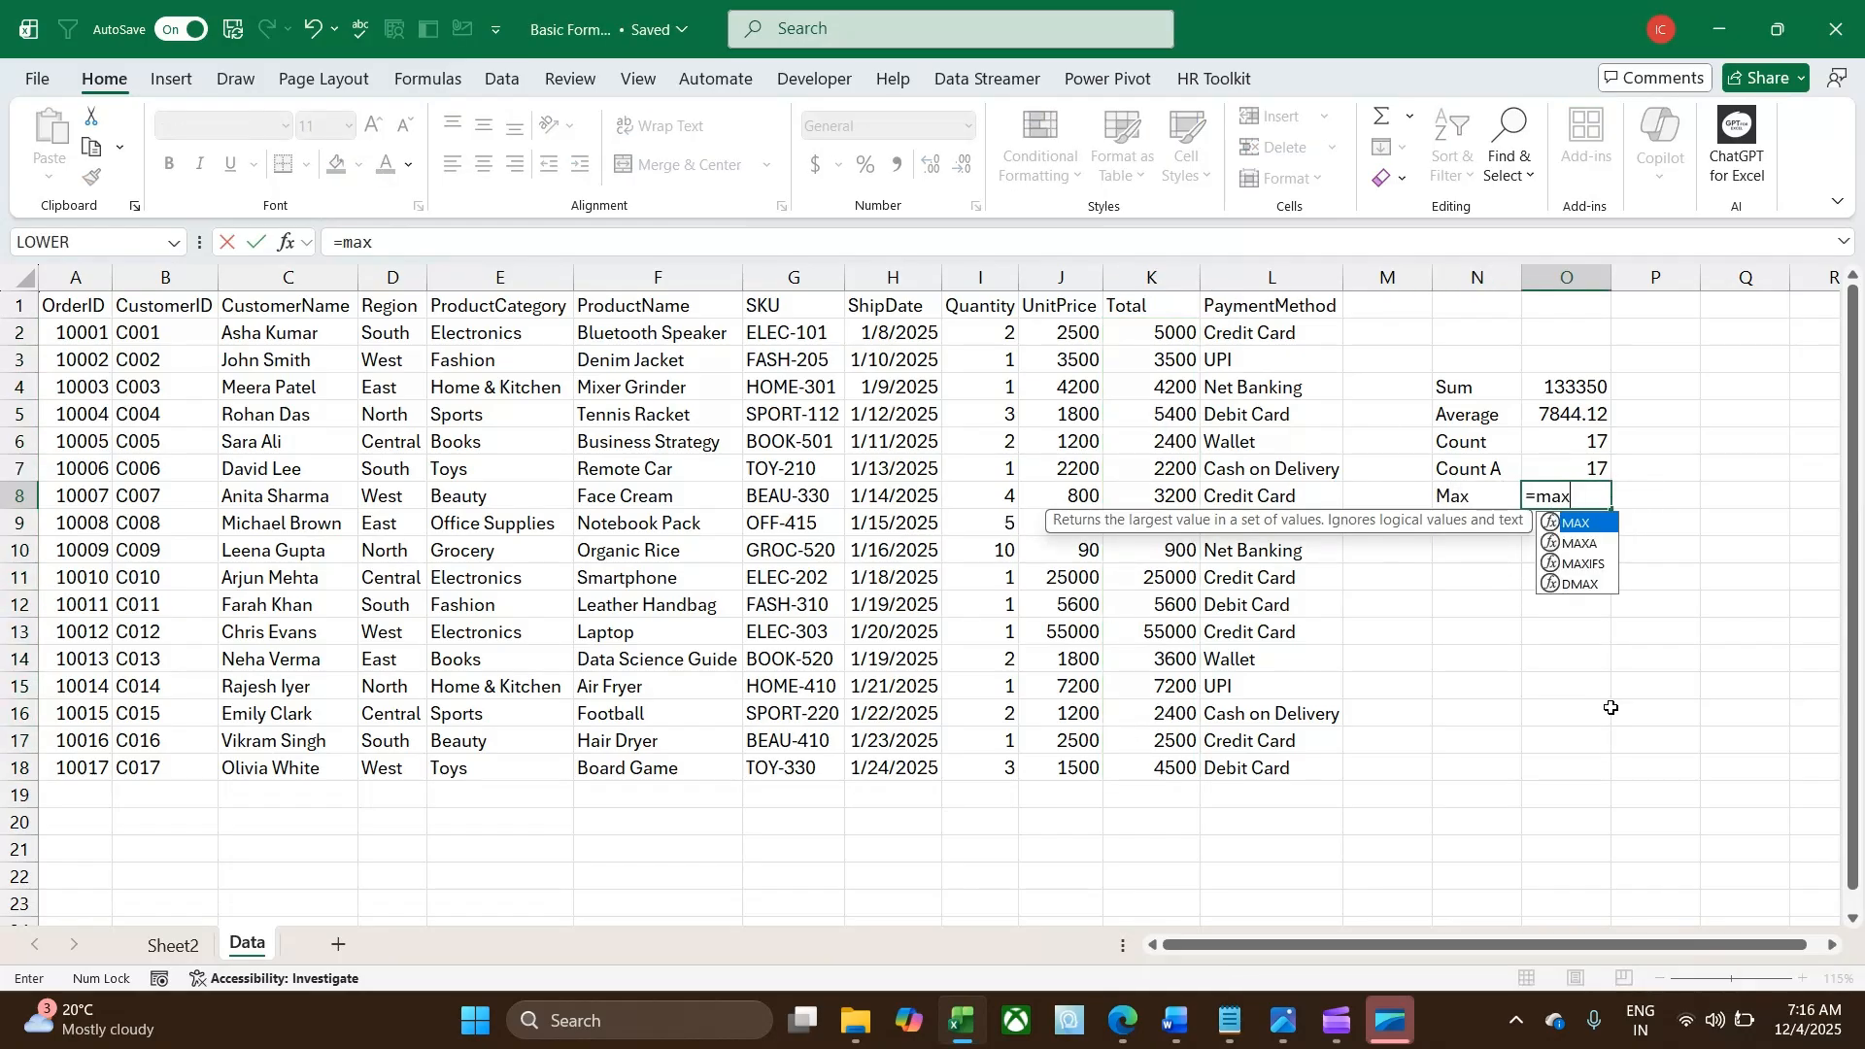
{"action": "key", "text": "Tab"}
{"action": "key", "text": "Left"}
{"action": "key", "text": "Left"}
{"action": "key", "text": "Left"}
{"action": "key", "text": "Left"}
{"action": "key", "text": "ctrl+Up"}
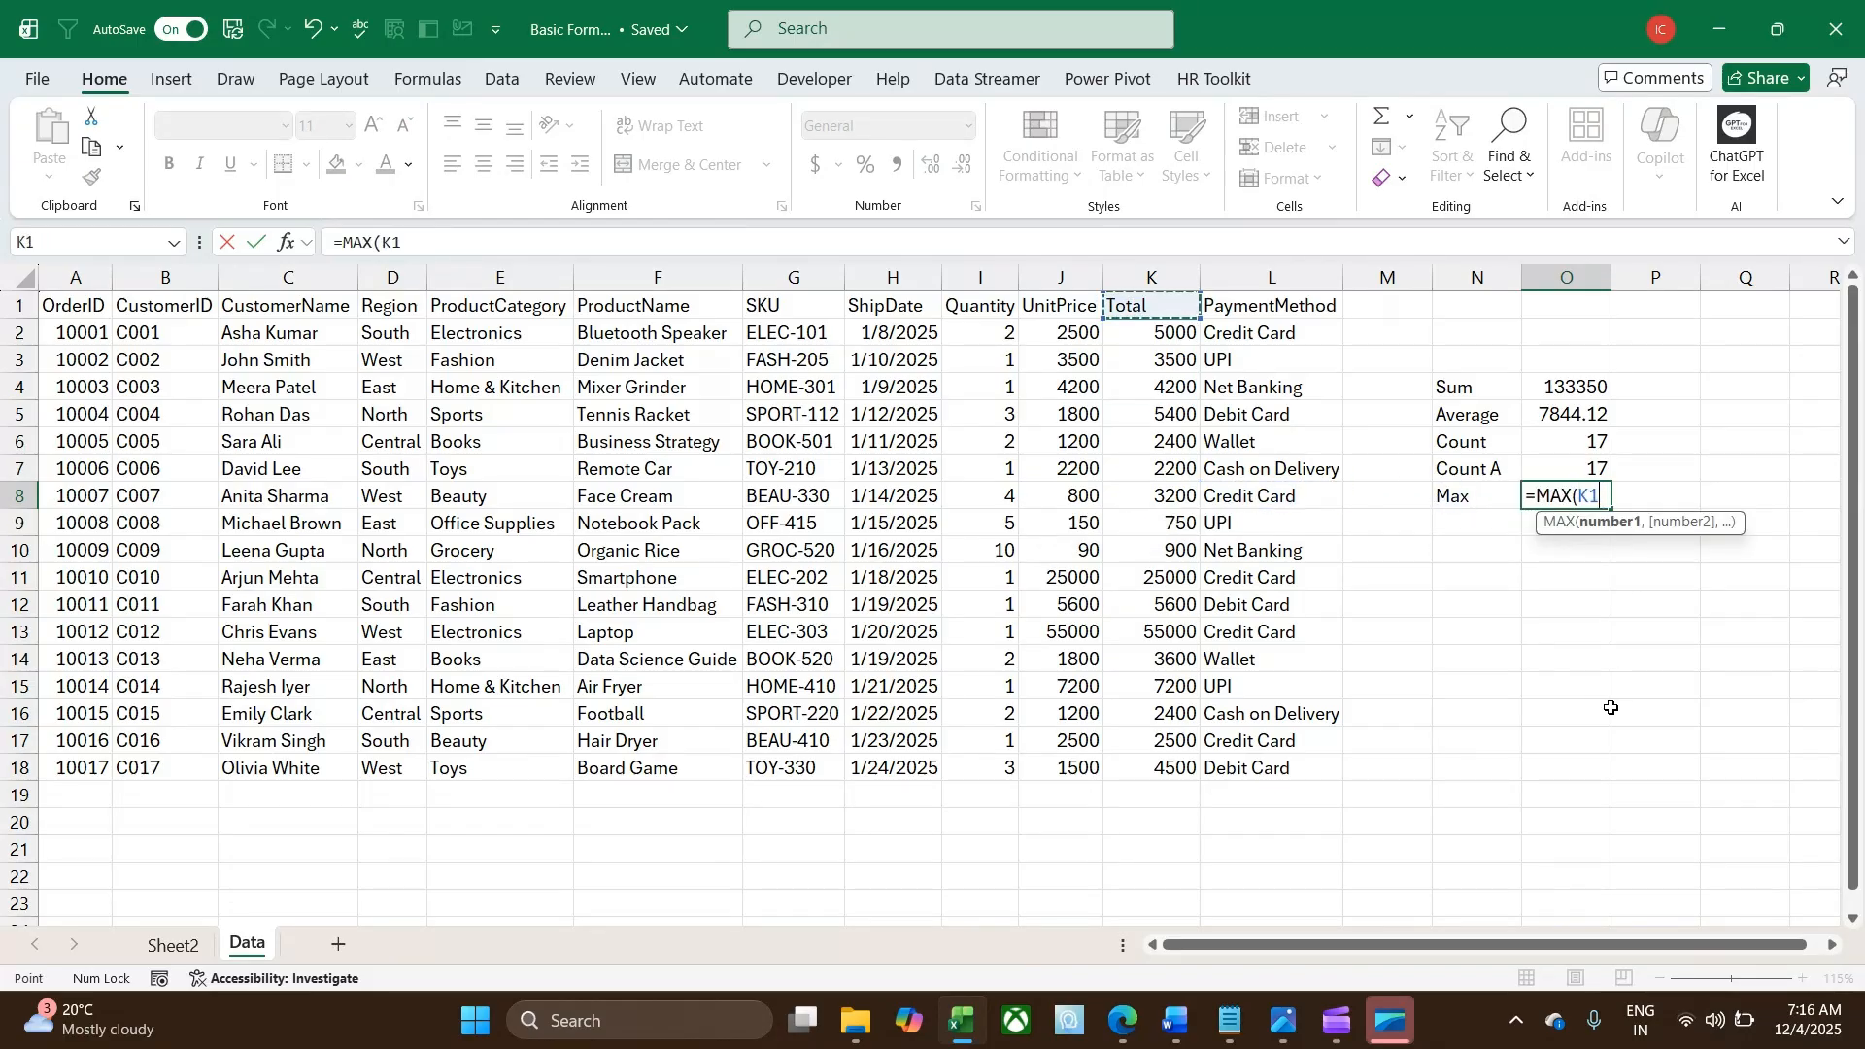
{"action": "key", "text": "Down"}
{"action": "key", "text": "ctrl+shift+Down"}
{"action": "key", "text": "Return"}
{"action": "key", "text": "Up"}
{"action": "key", "text": "Right"}
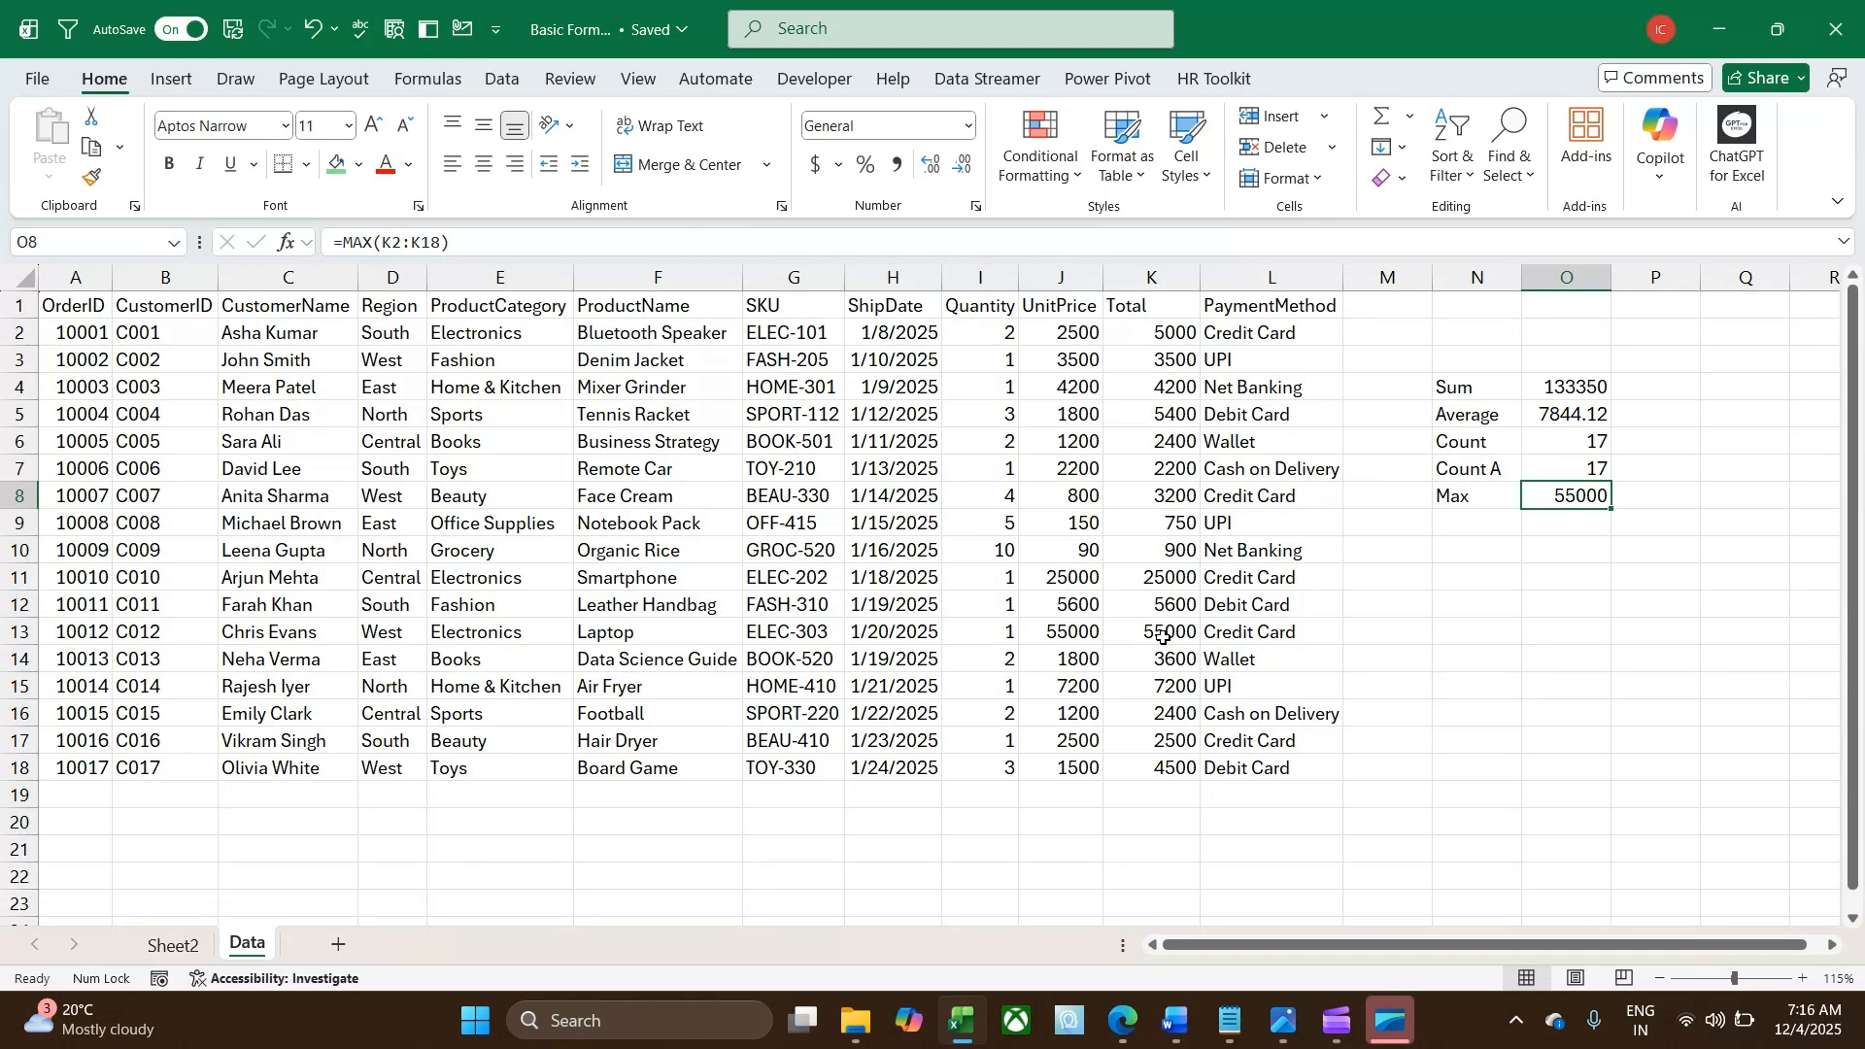
Label cell N9 as Min and enter a MIN formula over the totals in K2:K18 in cell O9.
{"action": "left_click", "coordinate": [1462, 537]}
{"action": "type", "text": "Min"}
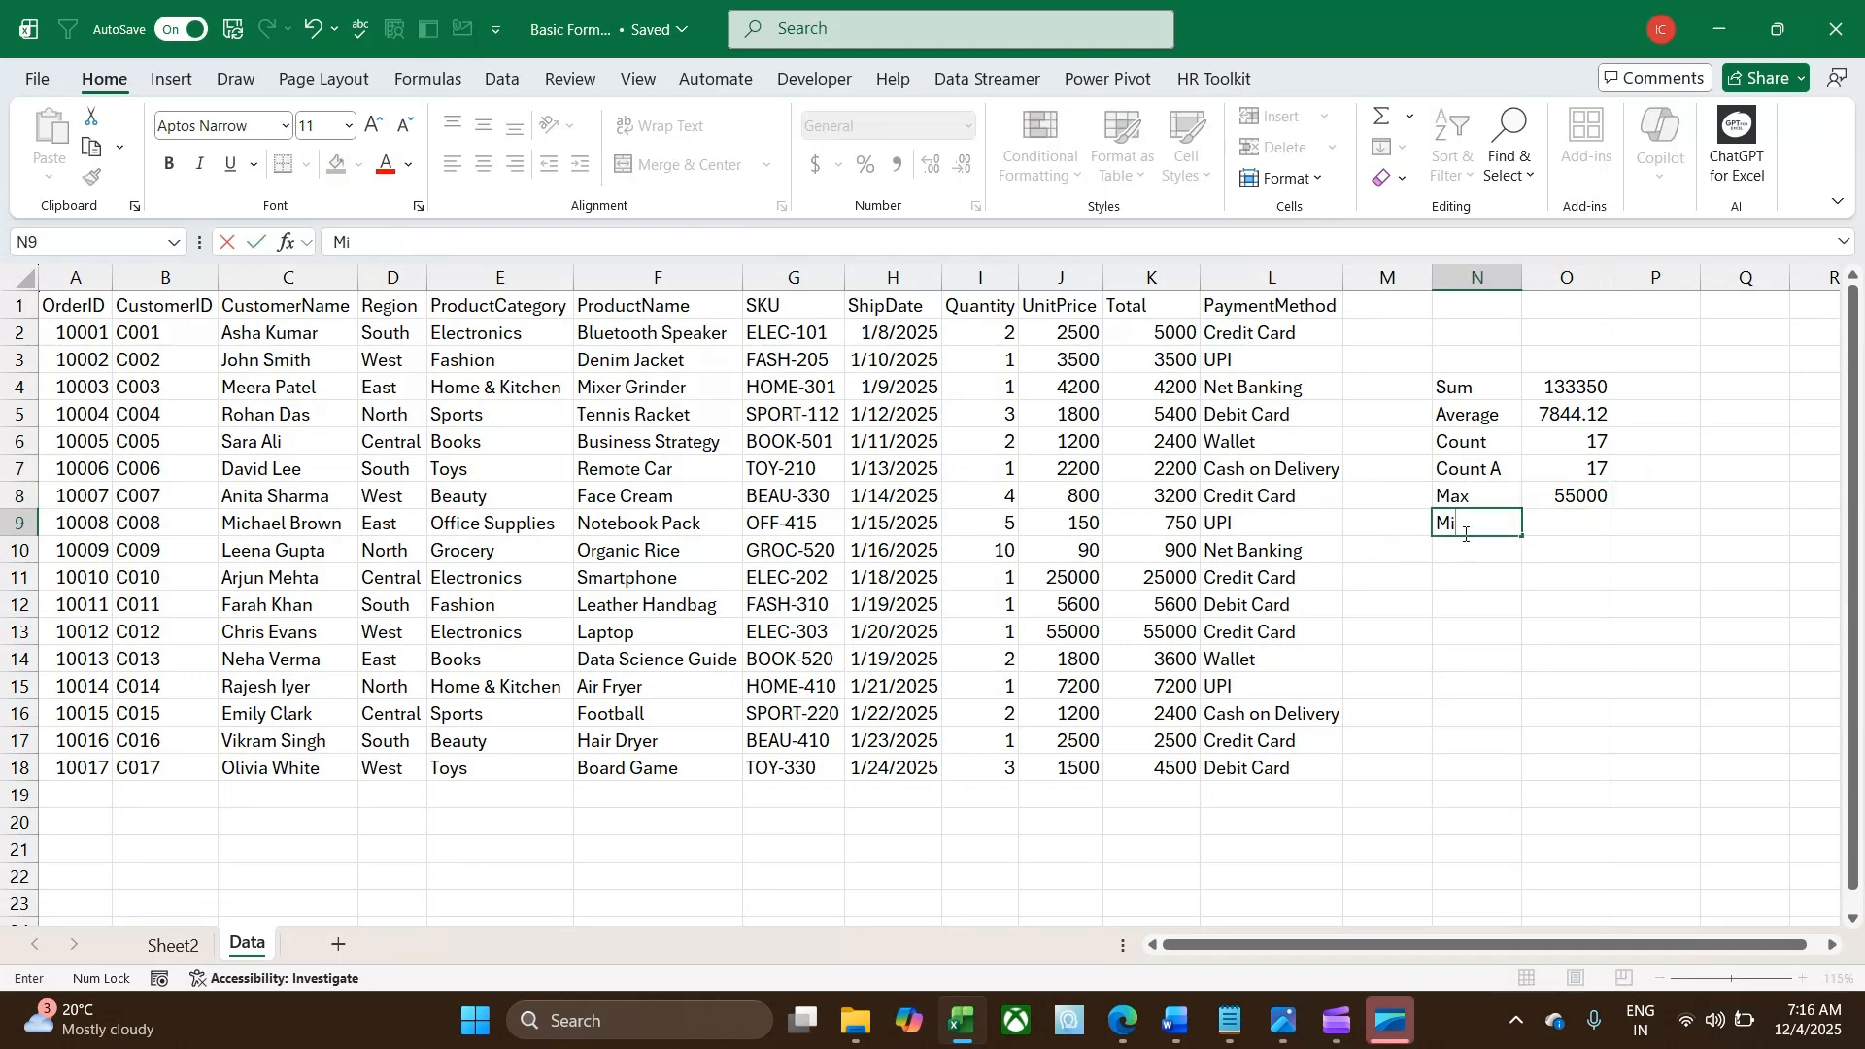
{"action": "key", "text": "Tab"}
{"action": "type", "text": "=min"}
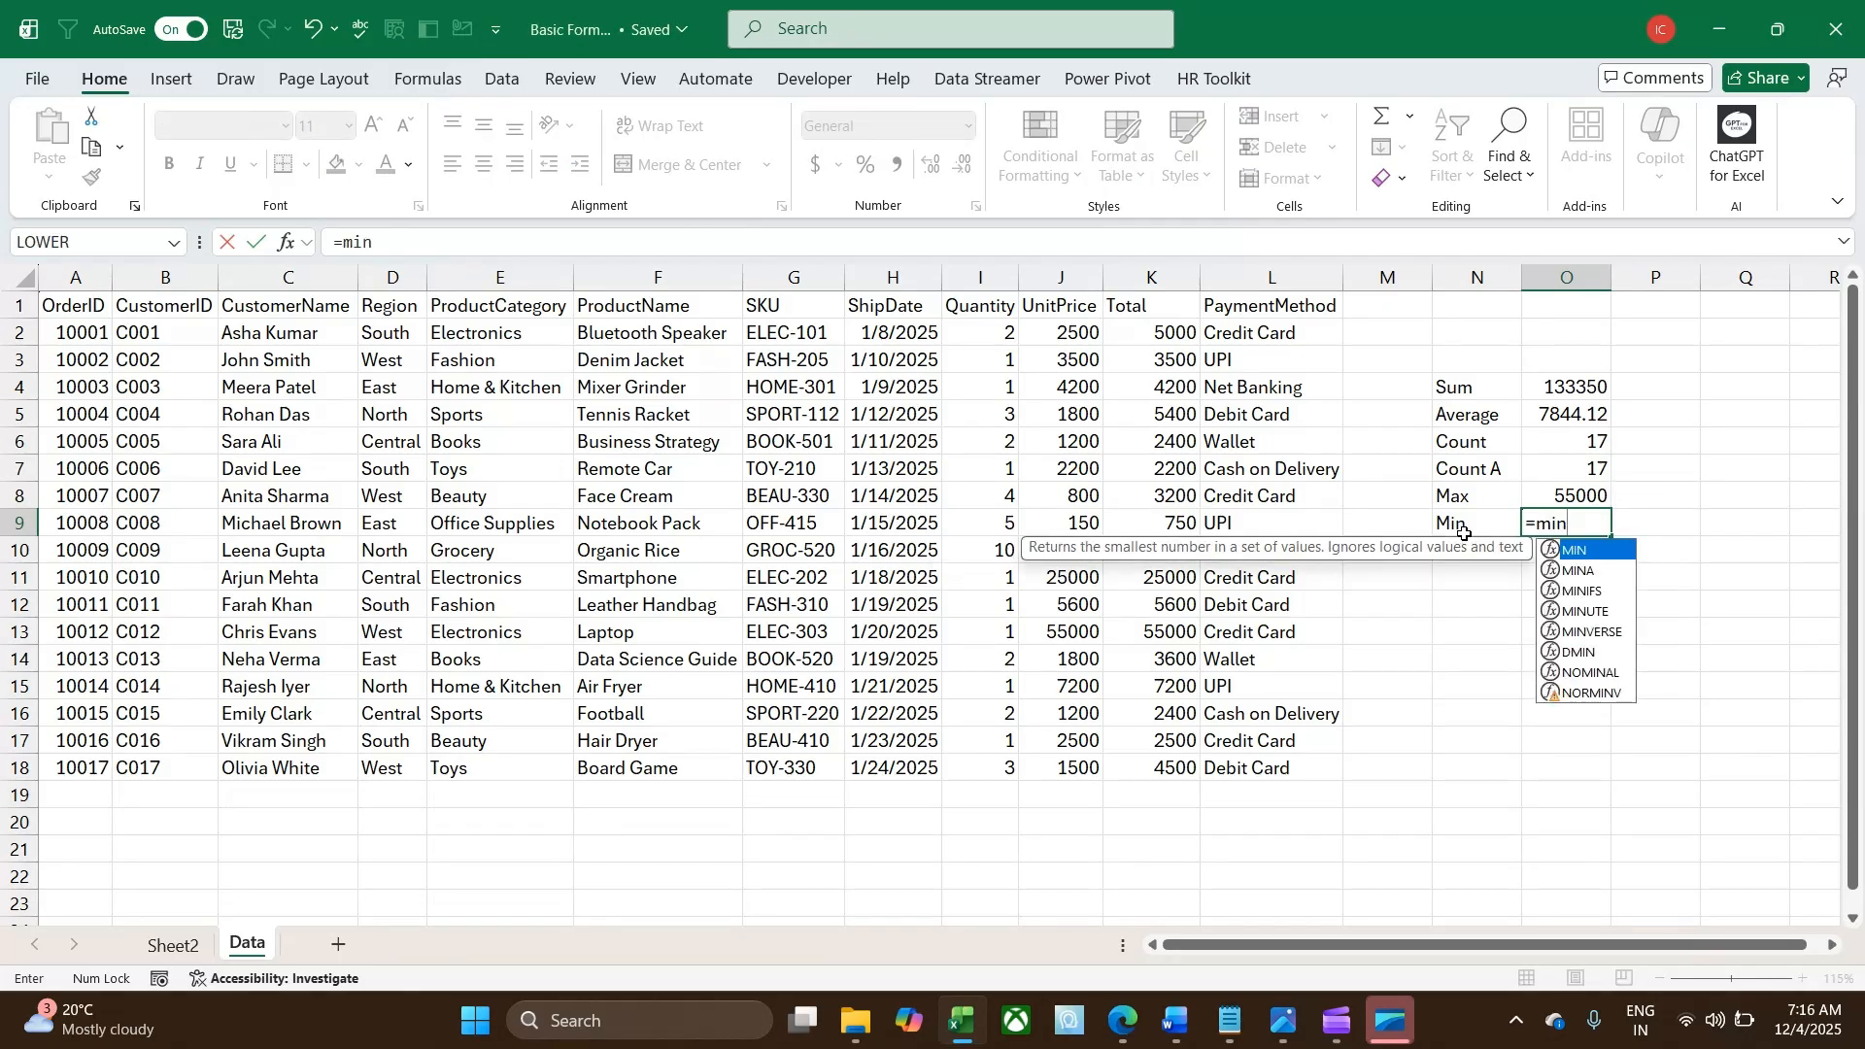
{"action": "key", "text": "Tab"}
{"action": "key", "text": "Left"}
{"action": "key", "text": "Left"}
{"action": "key", "text": "Left"}
{"action": "key", "text": "Left"}
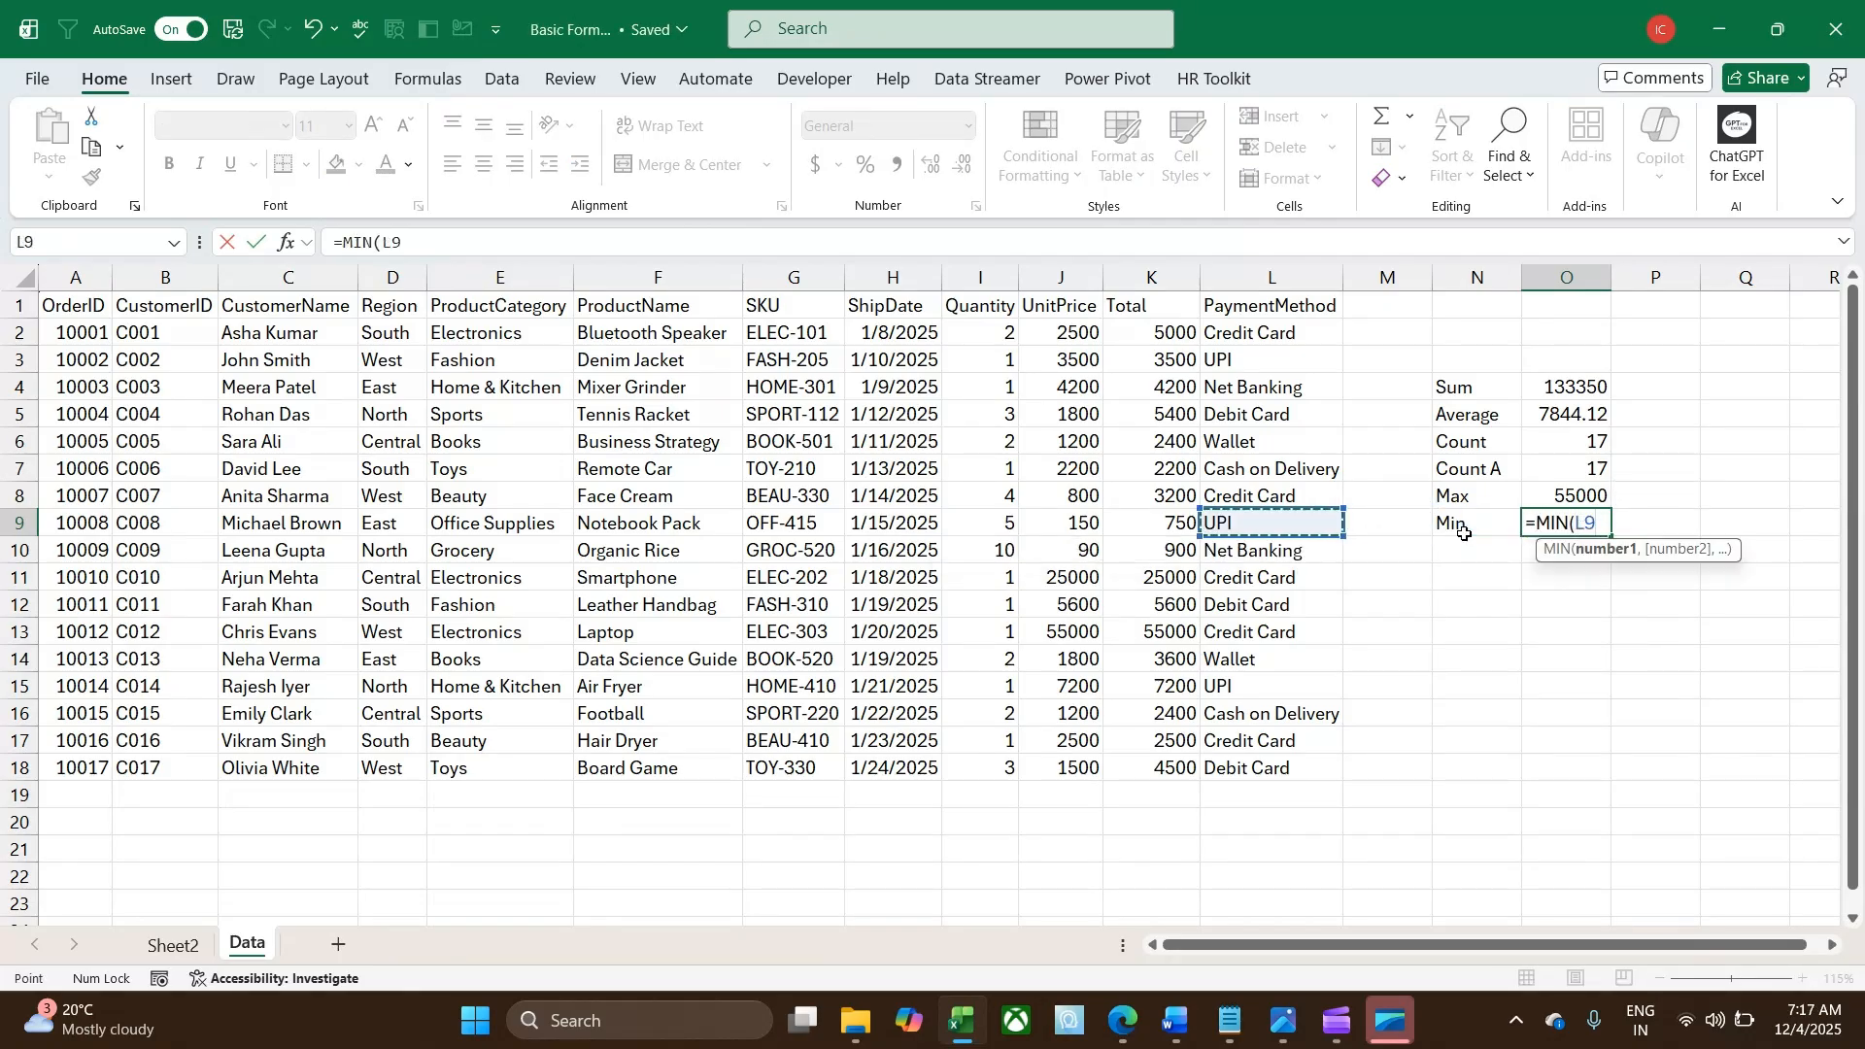
{"action": "key", "text": "ctrl+shift+Up"}
{"action": "key", "text": "Down"}
{"action": "key", "text": "ctrl+shift+Down"}
{"action": "key", "text": "Return"}
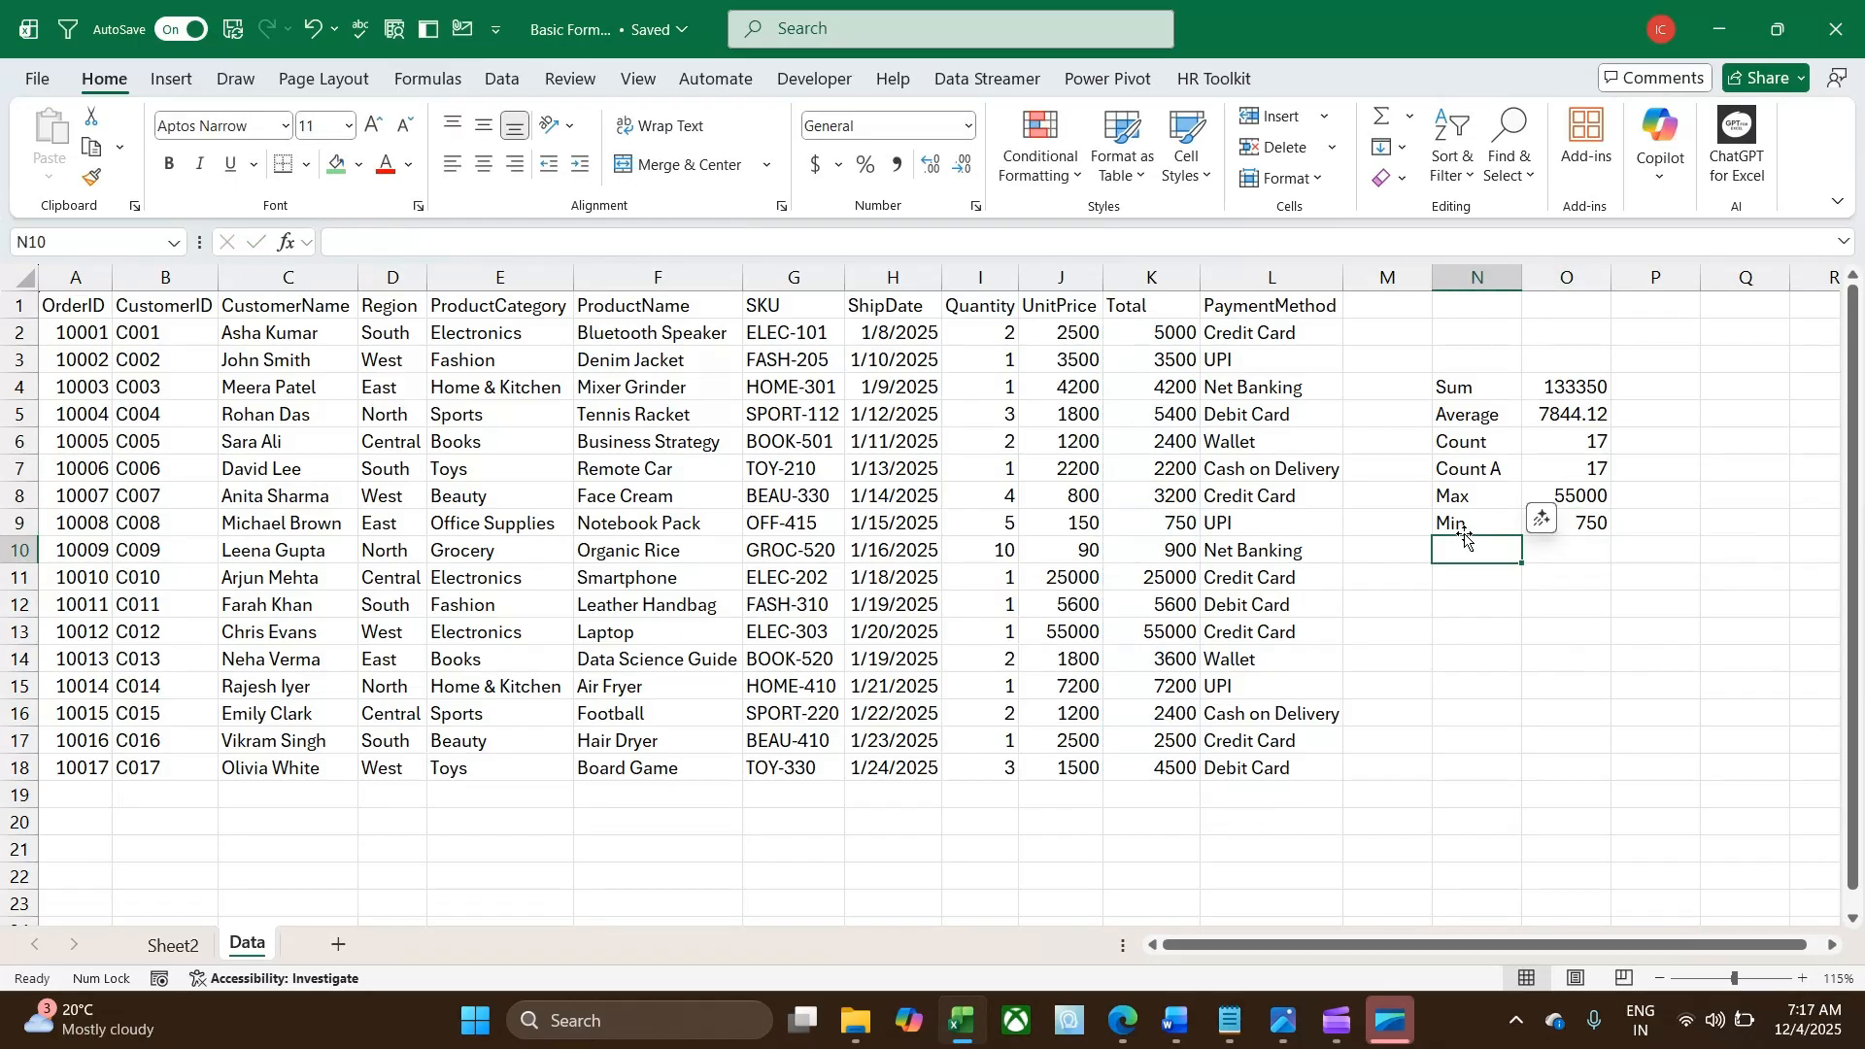
{"action": "left_click", "coordinate": [1672, 692]}
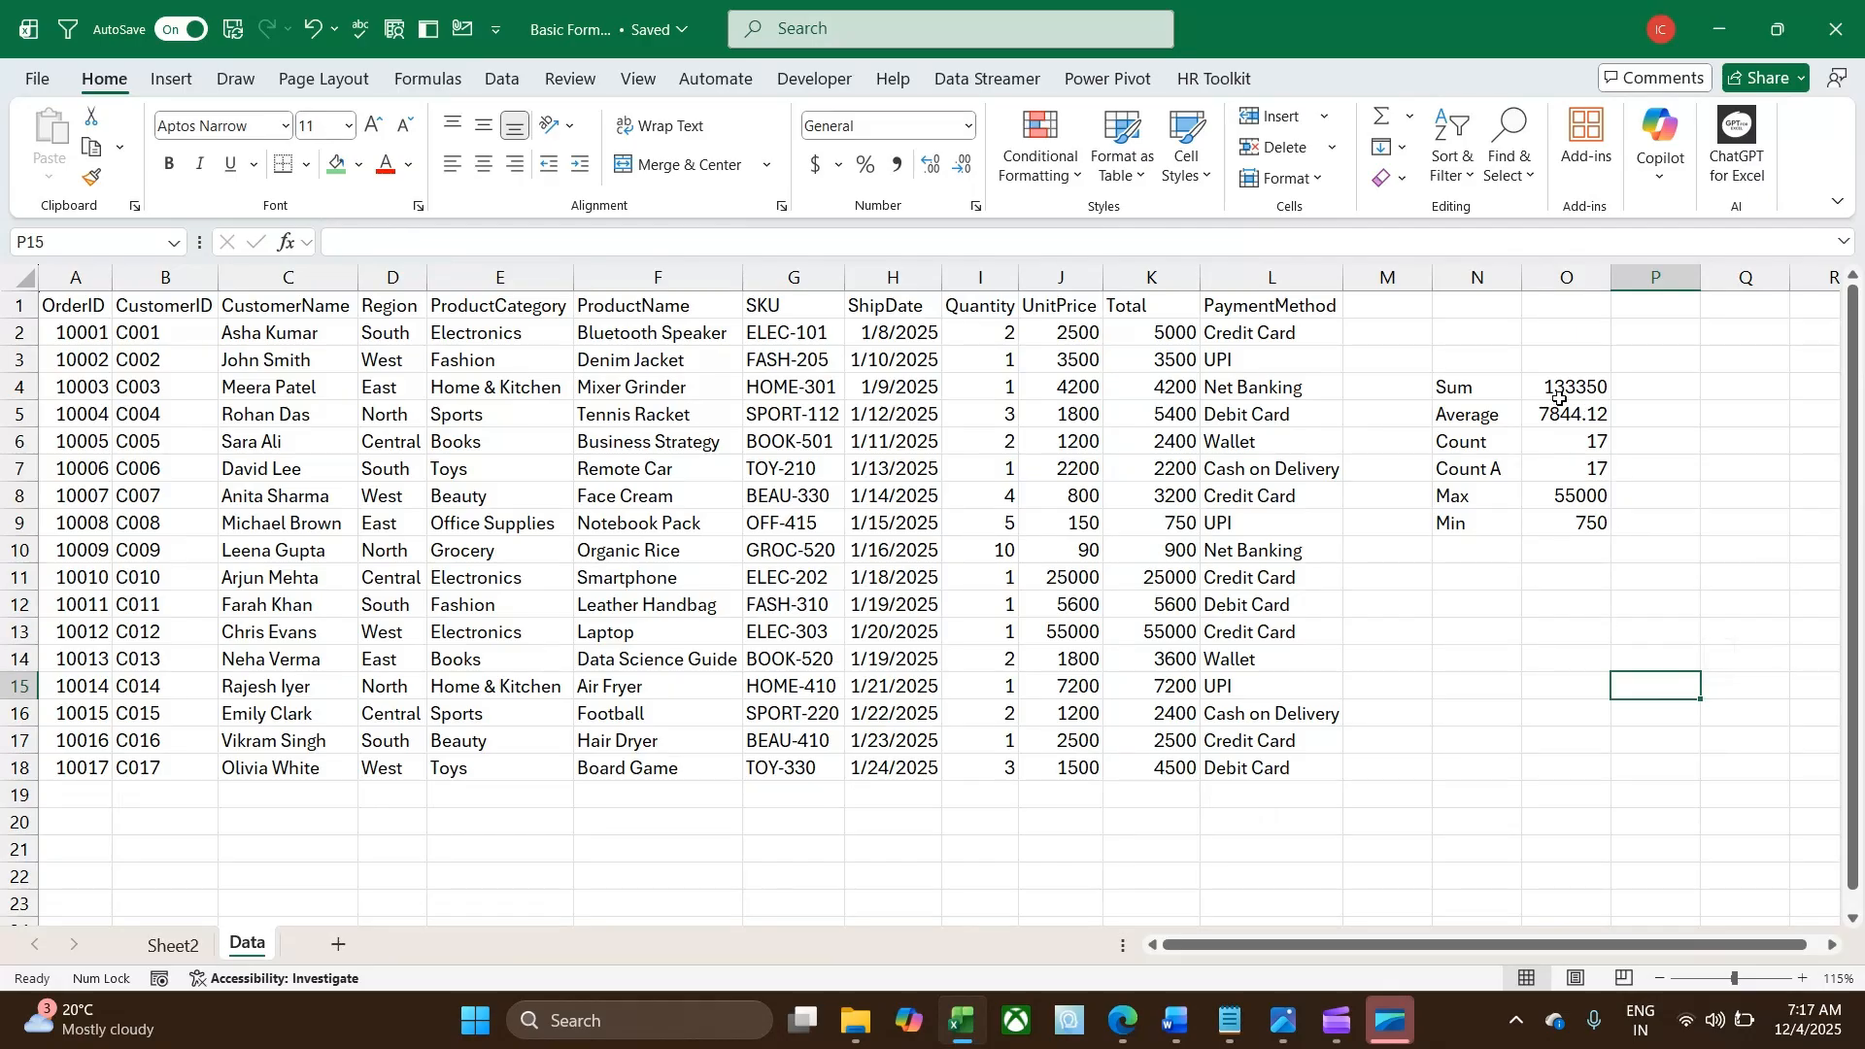
On Sheet2, enter a SUM formula in cell D3 over the Total values in K2:K18 of the Data sheet.
{"action": "left_click", "coordinate": [184, 947]}
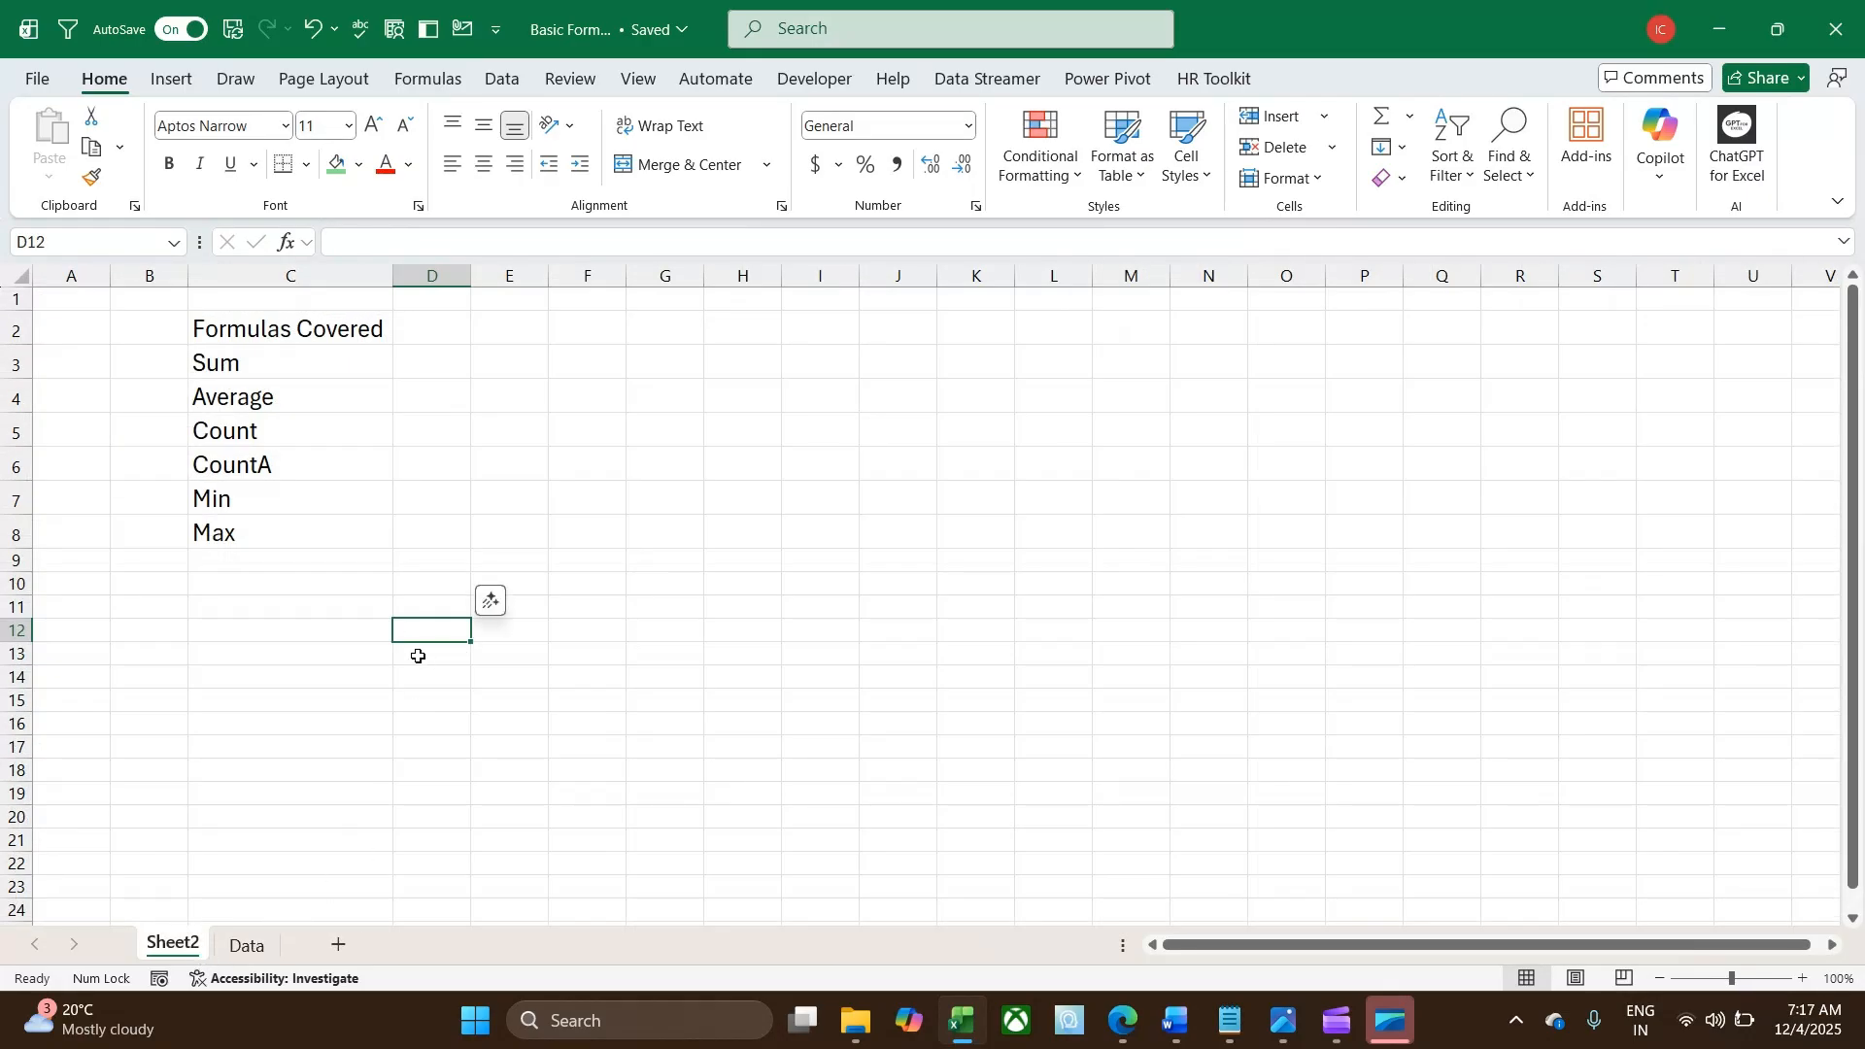
{"action": "left_click", "coordinate": [447, 360]}
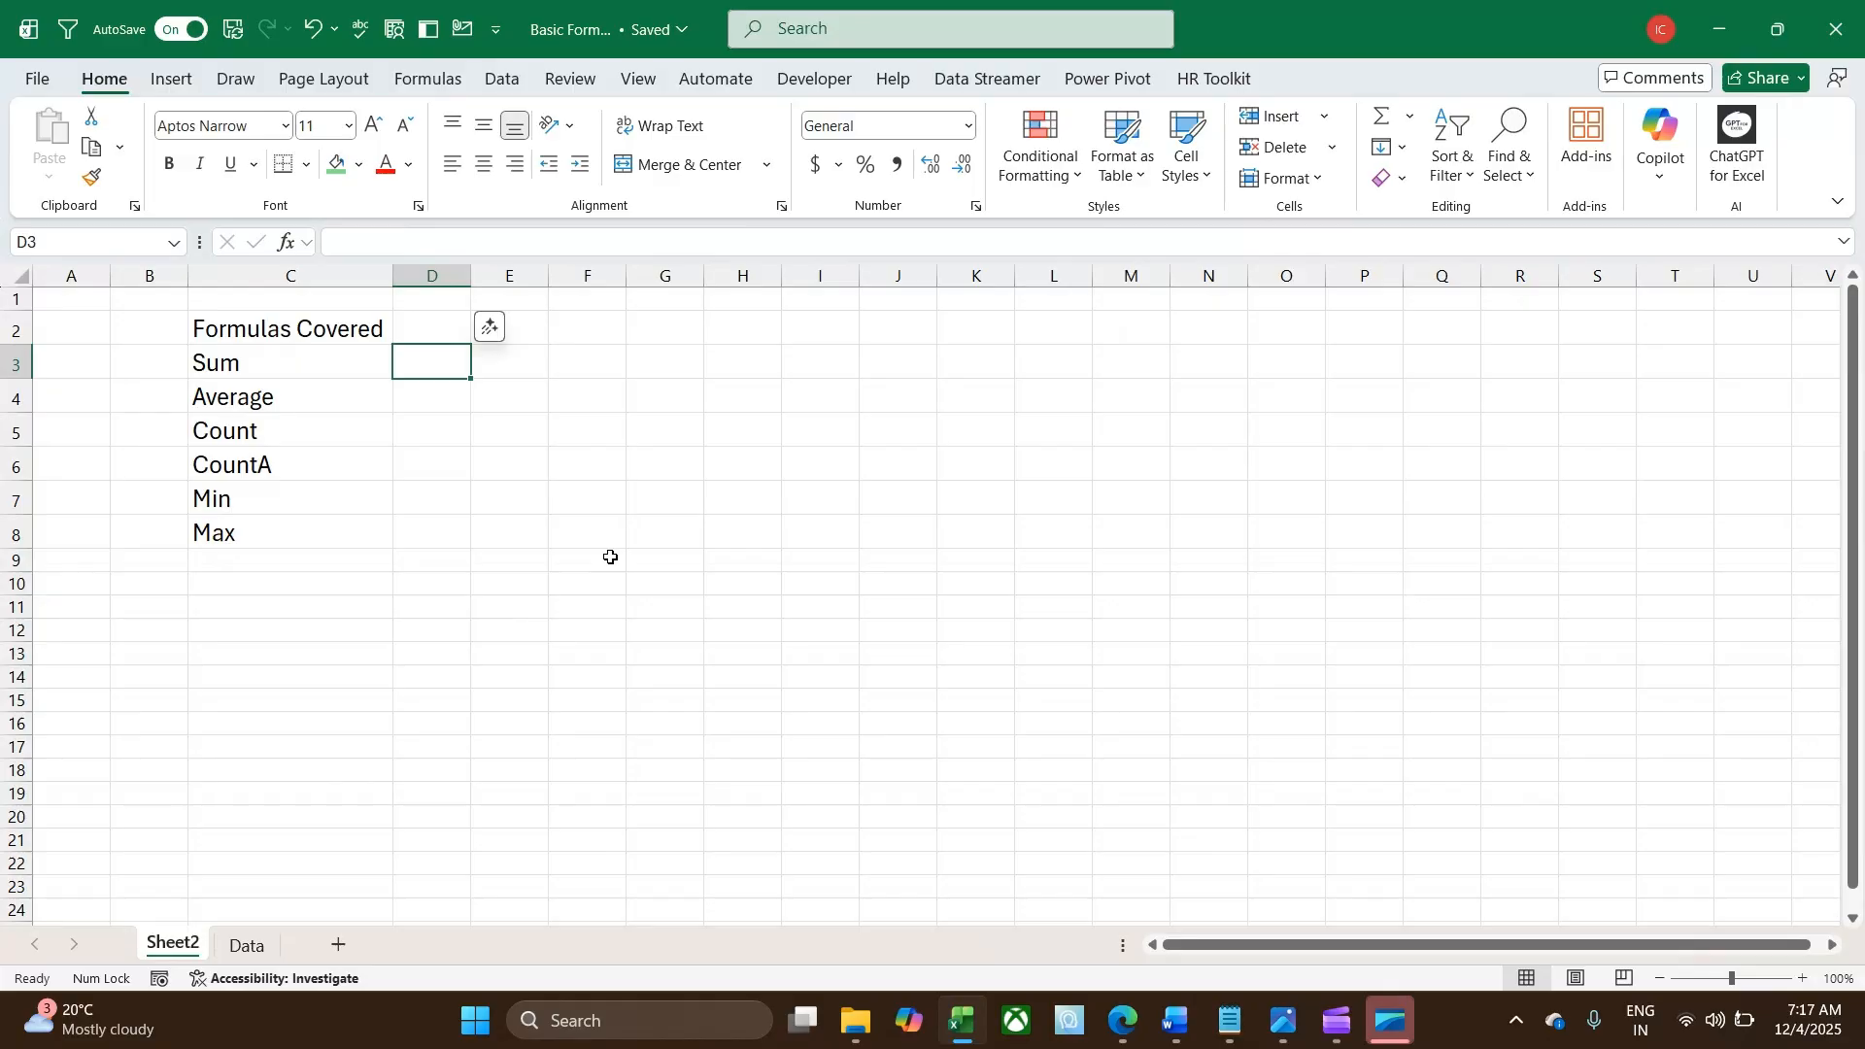
{"action": "type", "text": "=sum"}
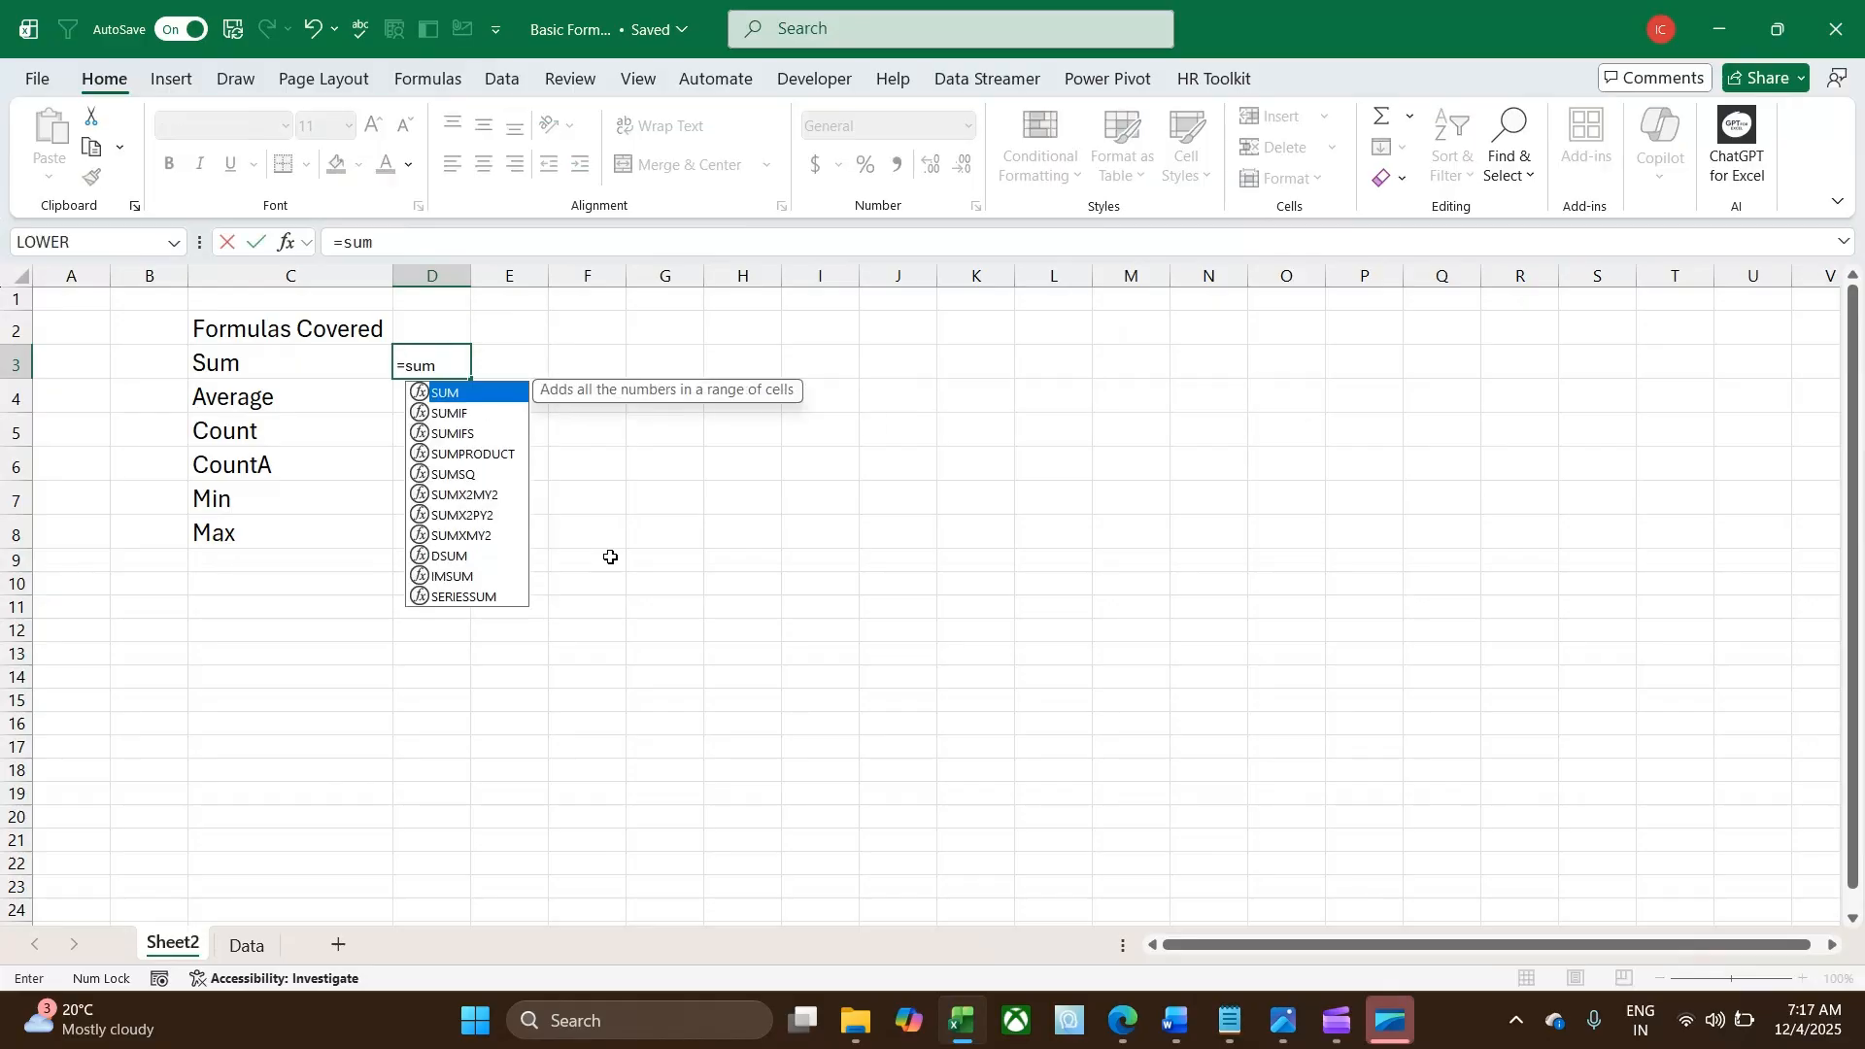
{"action": "key", "text": "Tab"}
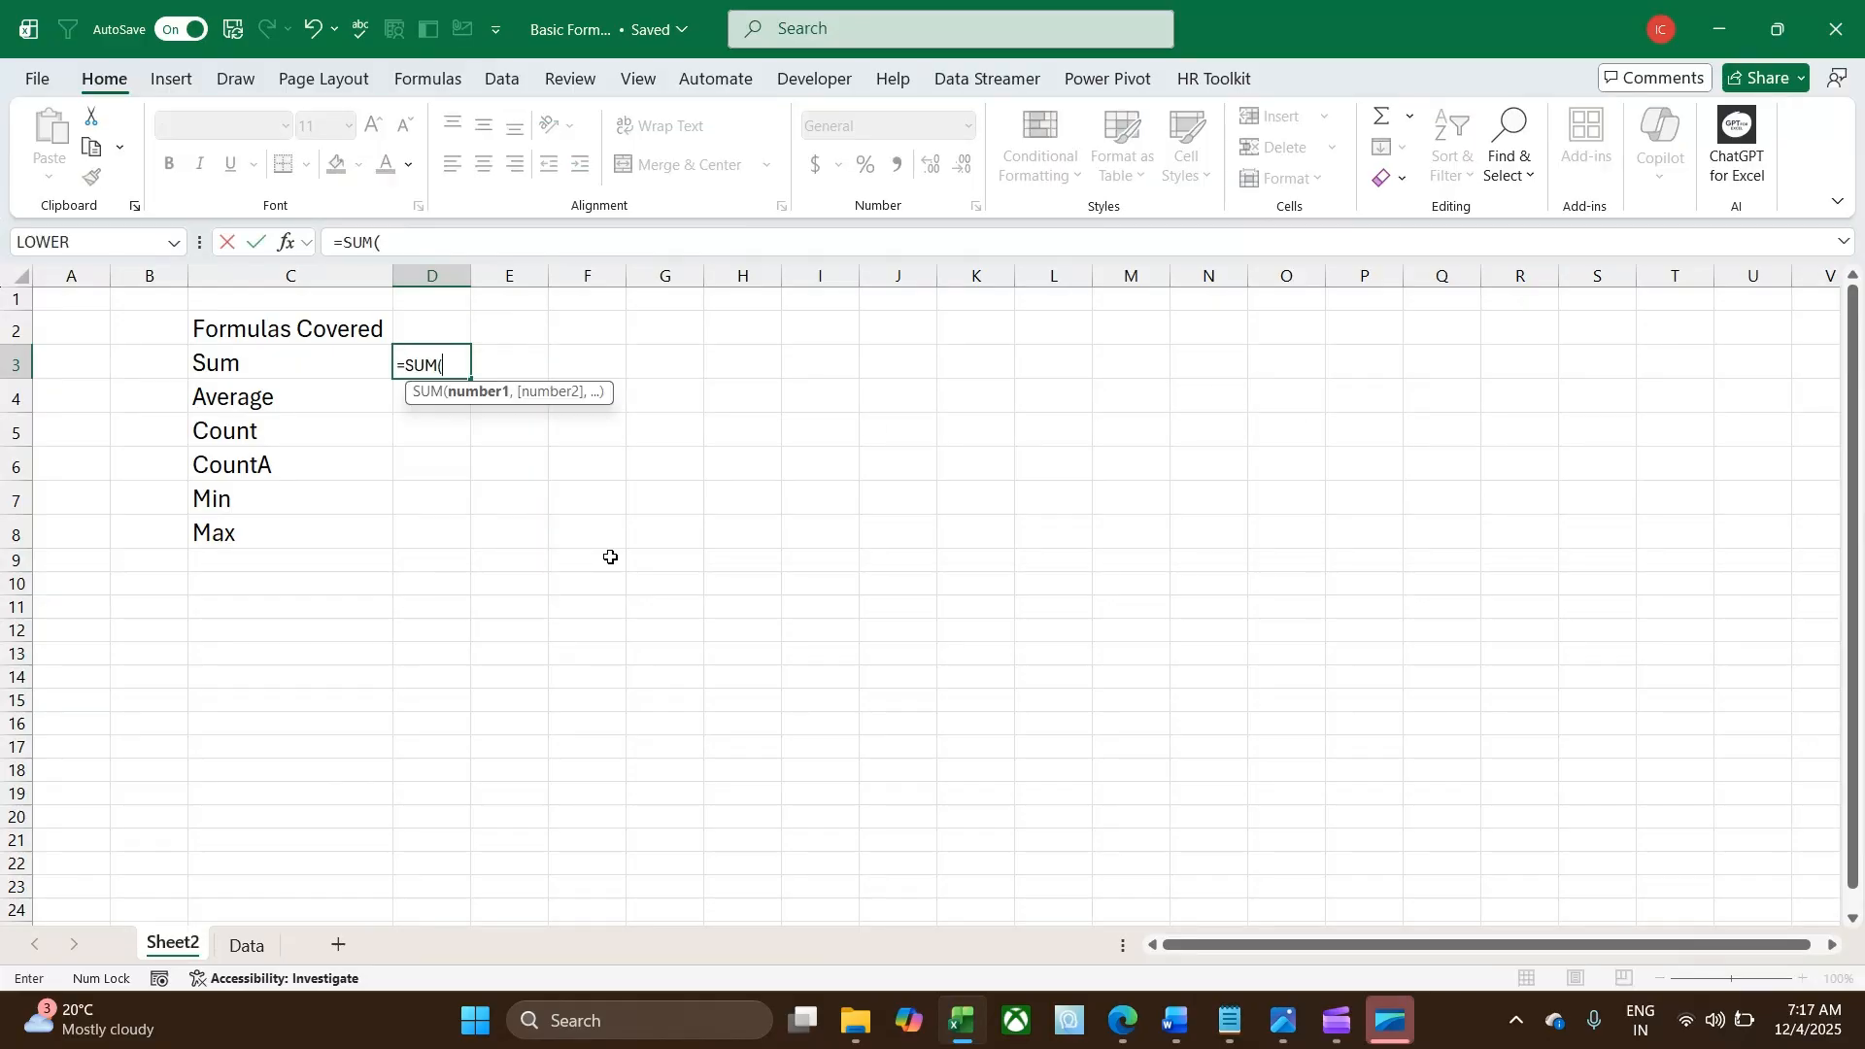
{"action": "left_click", "coordinate": [249, 944]}
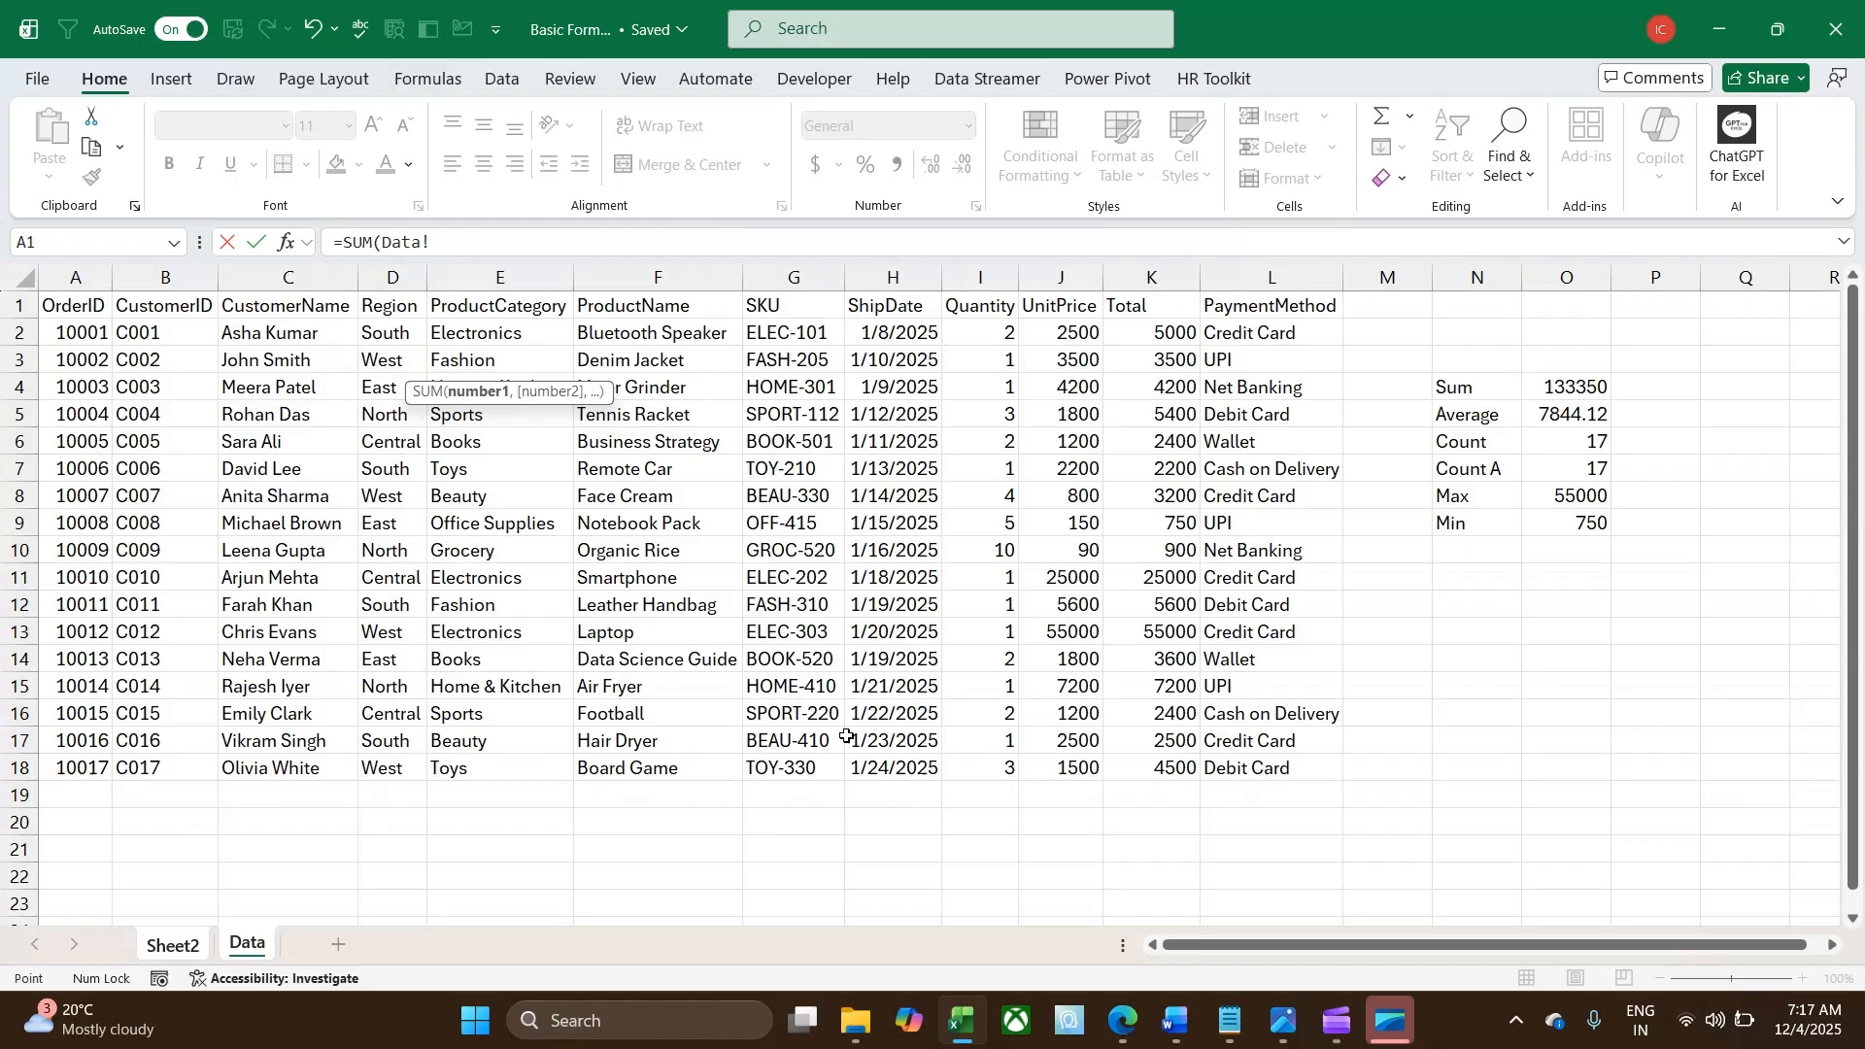
{"action": "left_click", "coordinate": [1137, 332]}
{"action": "key", "text": "ctrl+shift+Down"}
{"action": "key", "text": "Return"}
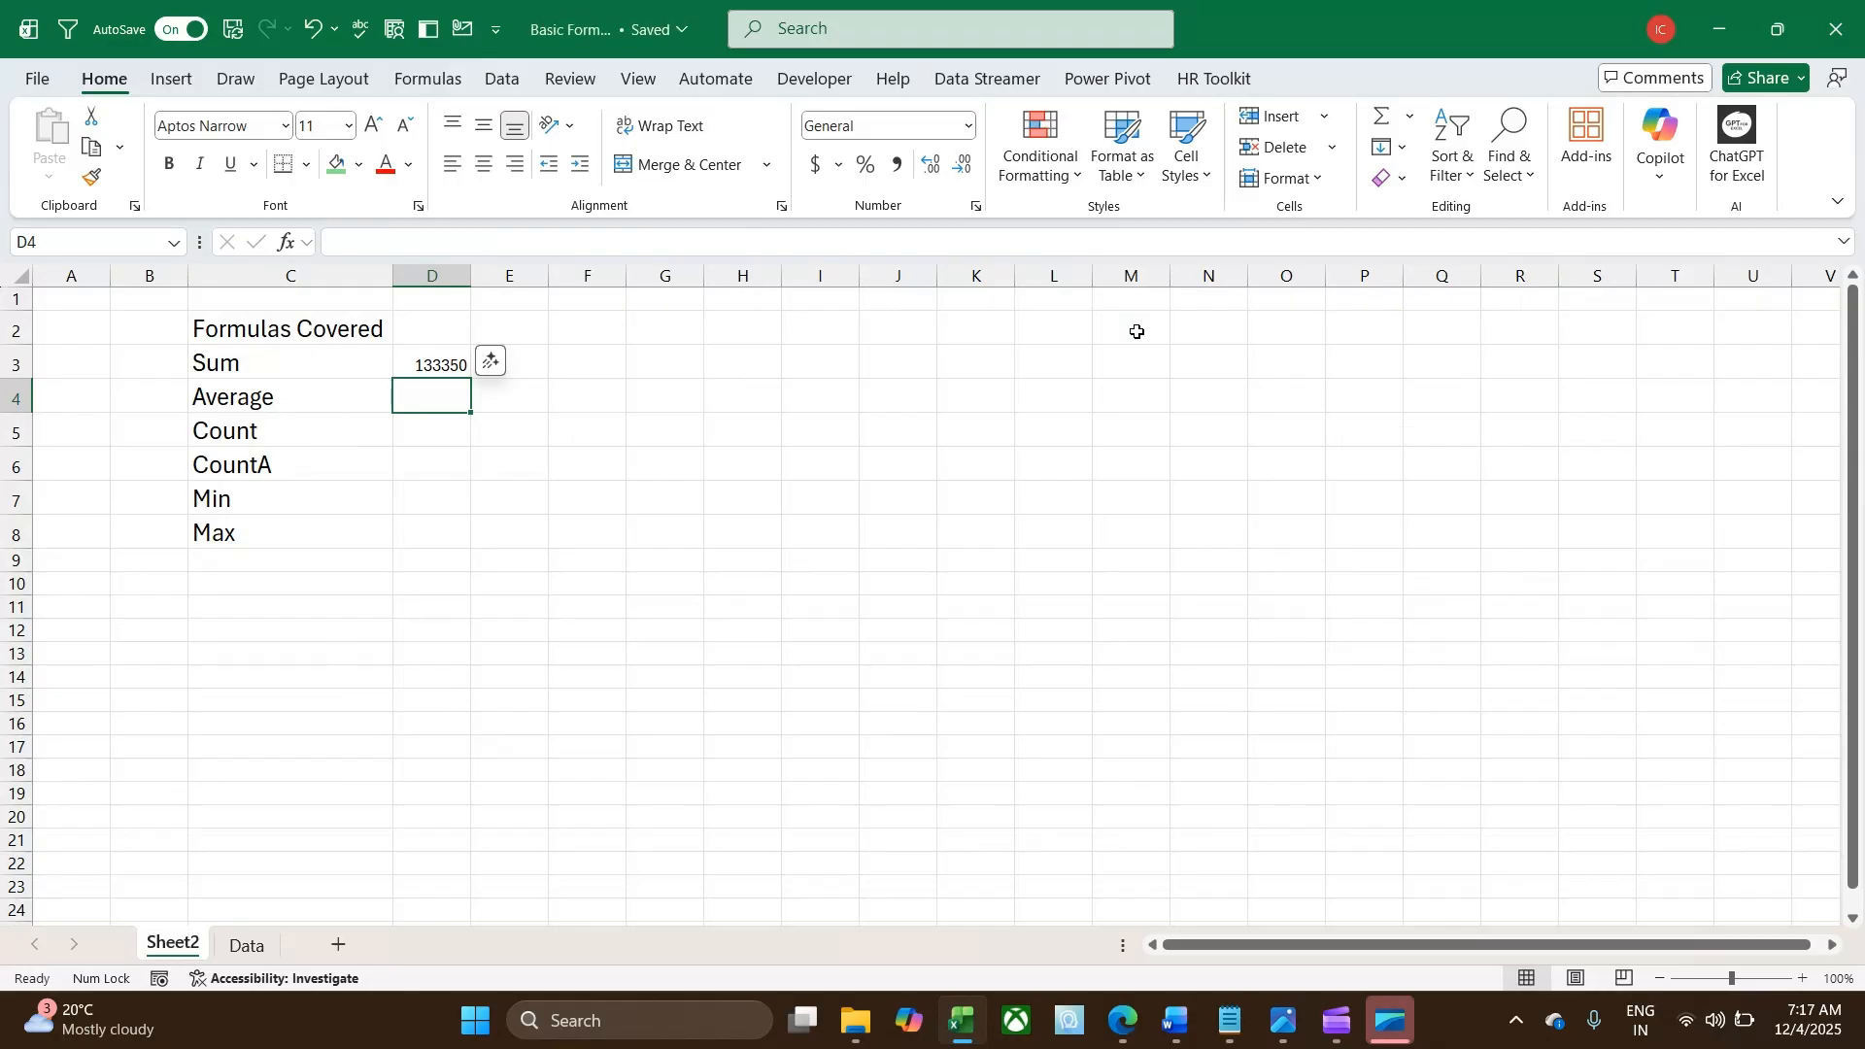
Enter an AVERAGE formula in Sheet2 cell D4 over the Total values in Data!K2:K18.
{"action": "type", "text": "=aver"}
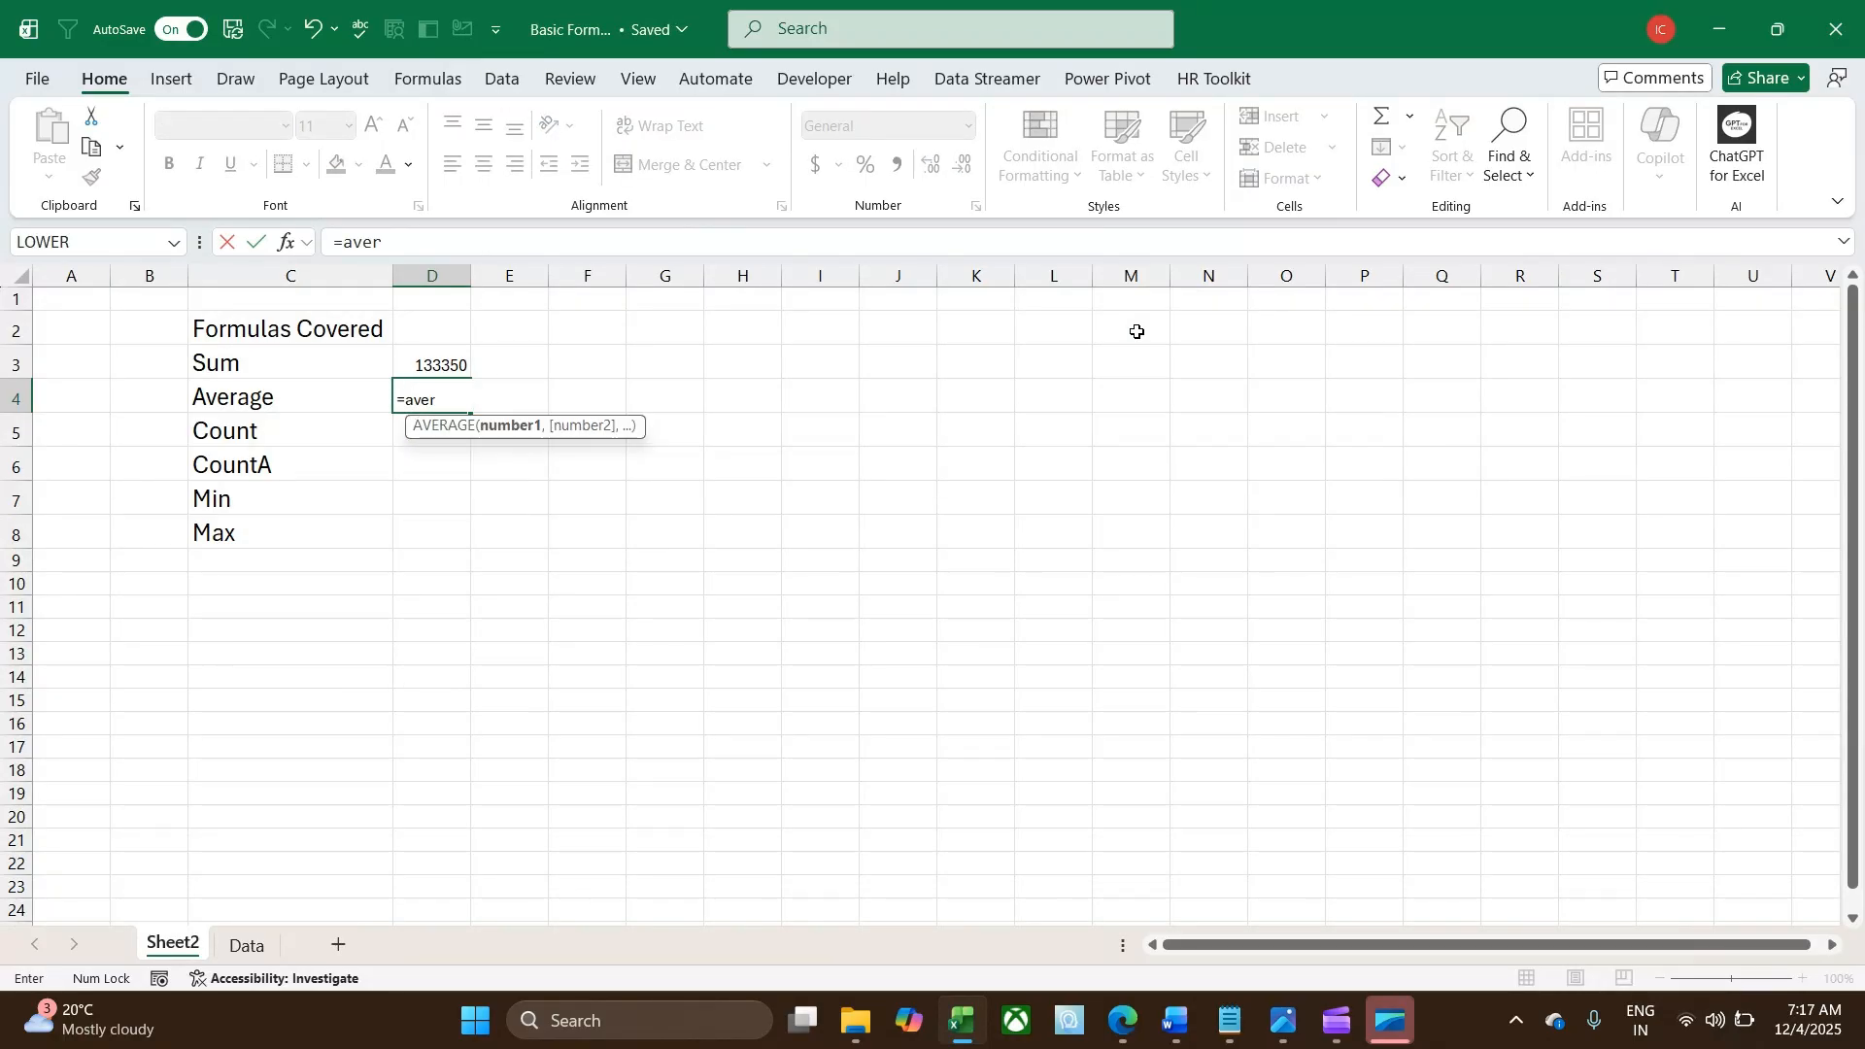
{"action": "key", "text": "Tab"}
{"action": "left_click", "coordinate": [247, 944]}
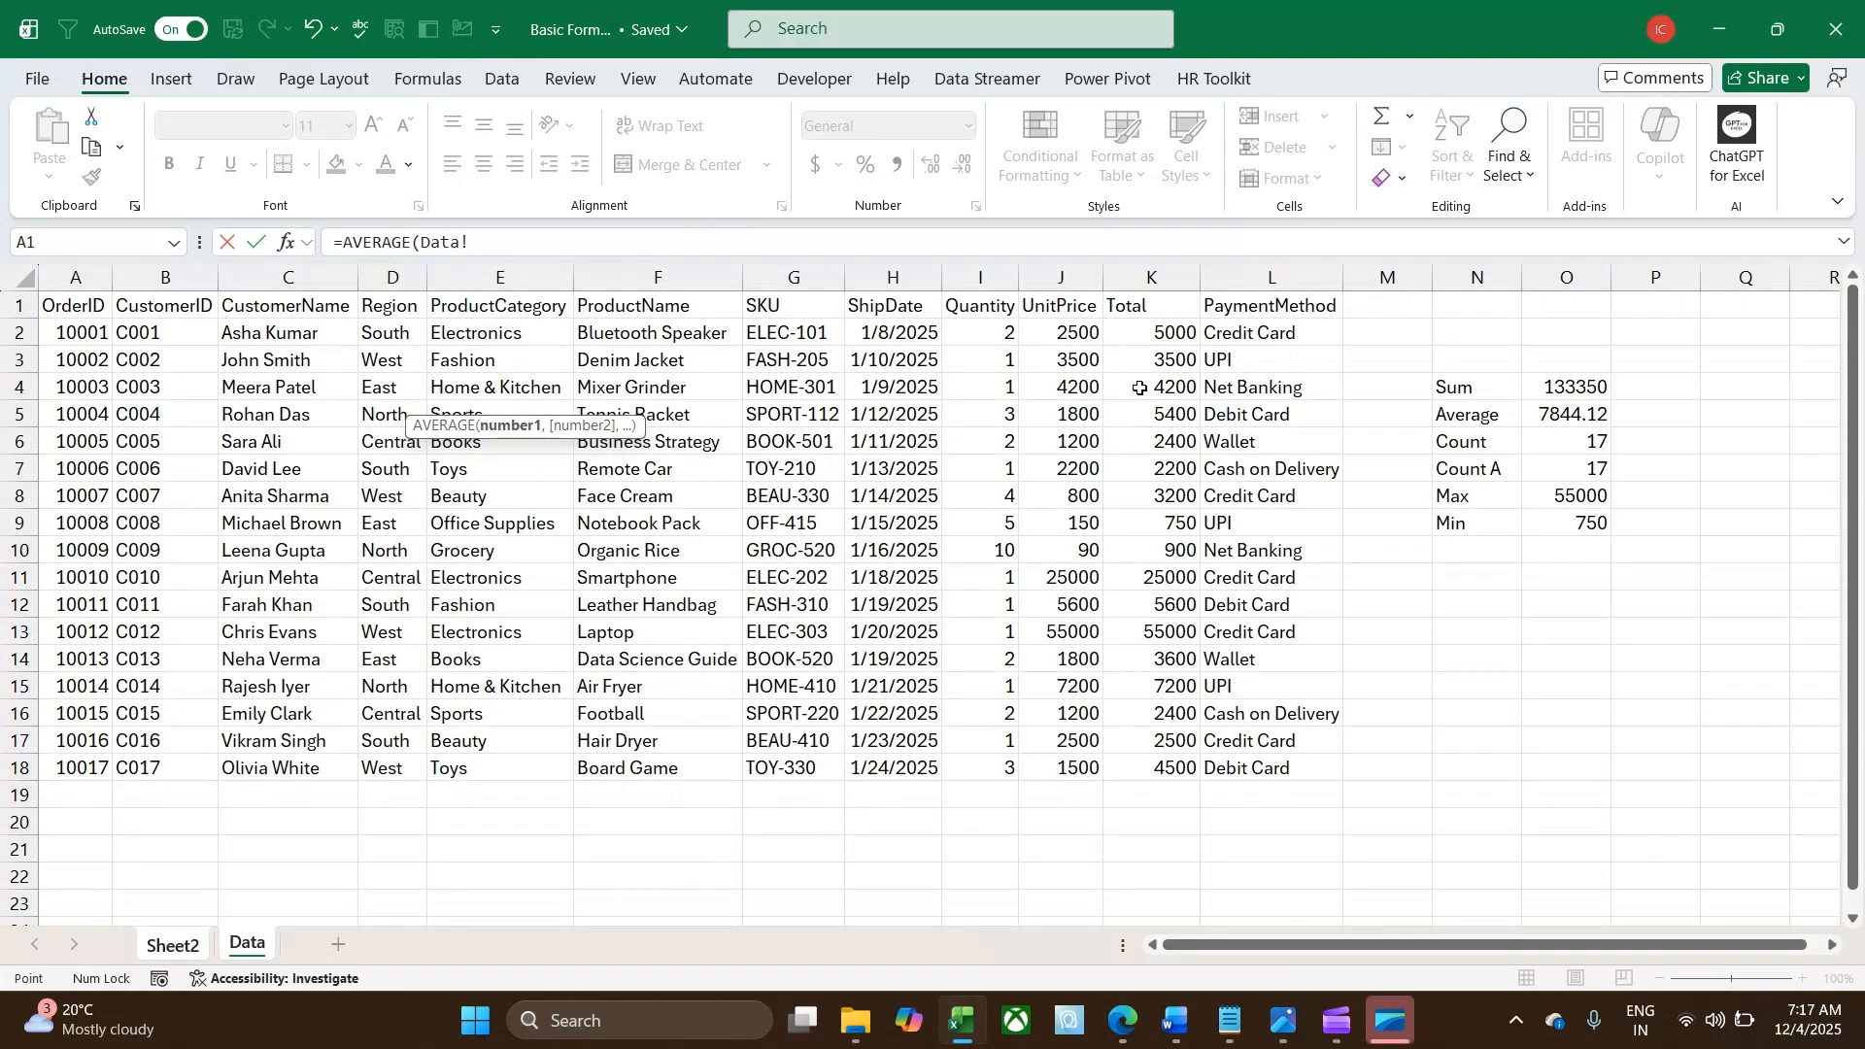
{"action": "left_click", "coordinate": [1147, 341]}
{"action": "key", "text": "ctrl+shift+Down"}
{"action": "key", "text": "Return"}
Enter a COUNT formula in Sheet2 cell D5 over the Total values in Data!K2:K18.
{"action": "type", "text": "="}
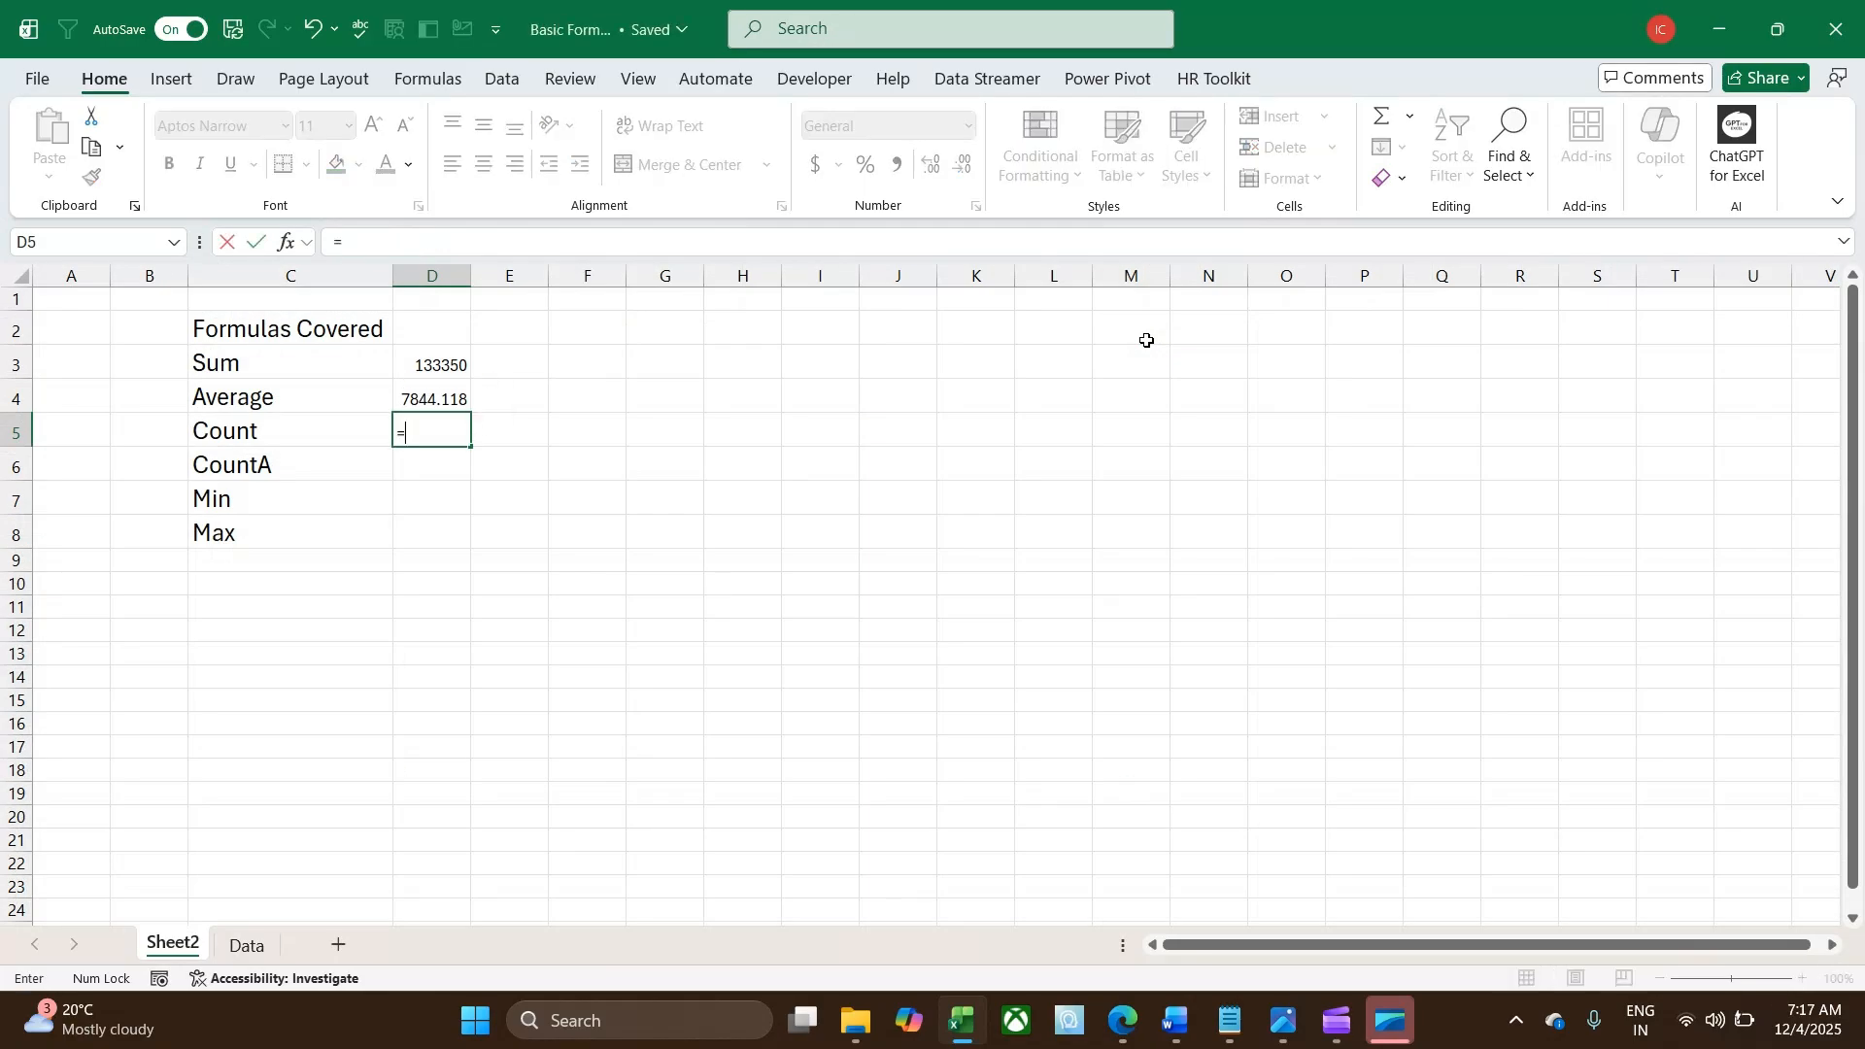
{"action": "type", "text": "count"}
{"action": "key", "text": "Tab"}
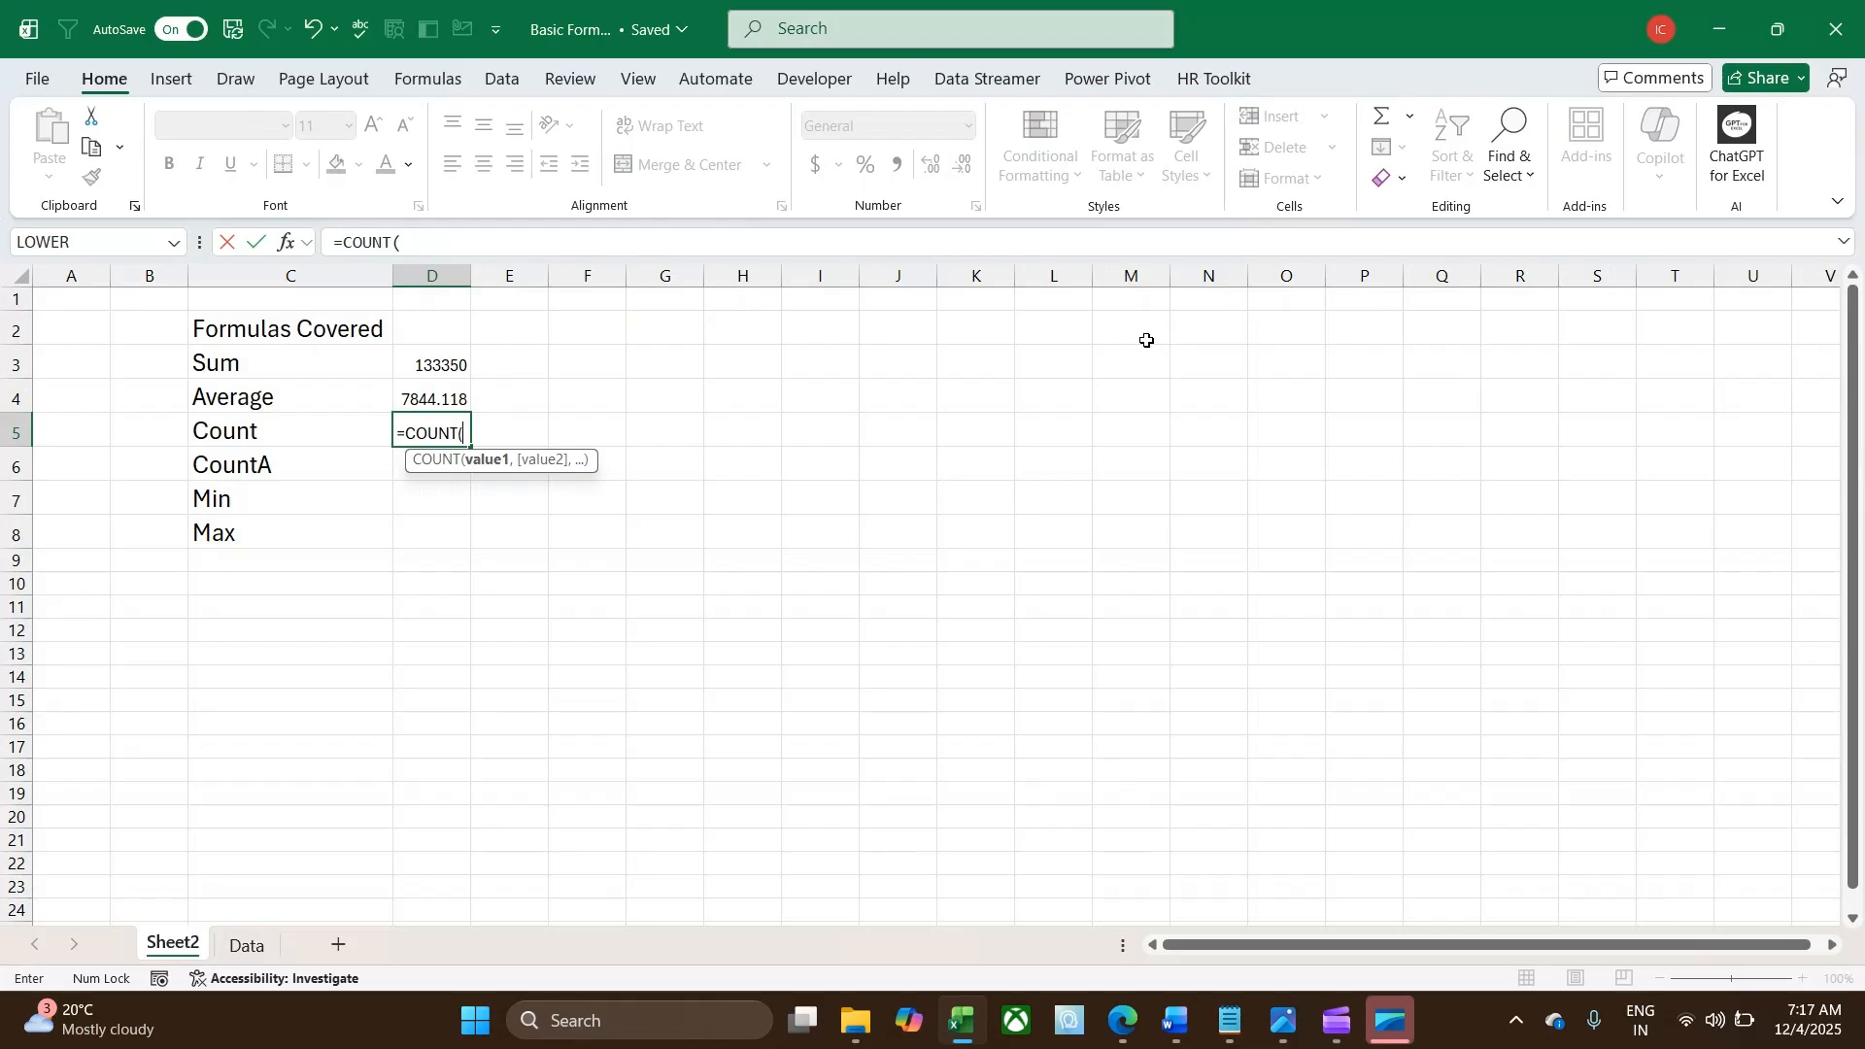
{"action": "left_click", "coordinate": [248, 946]}
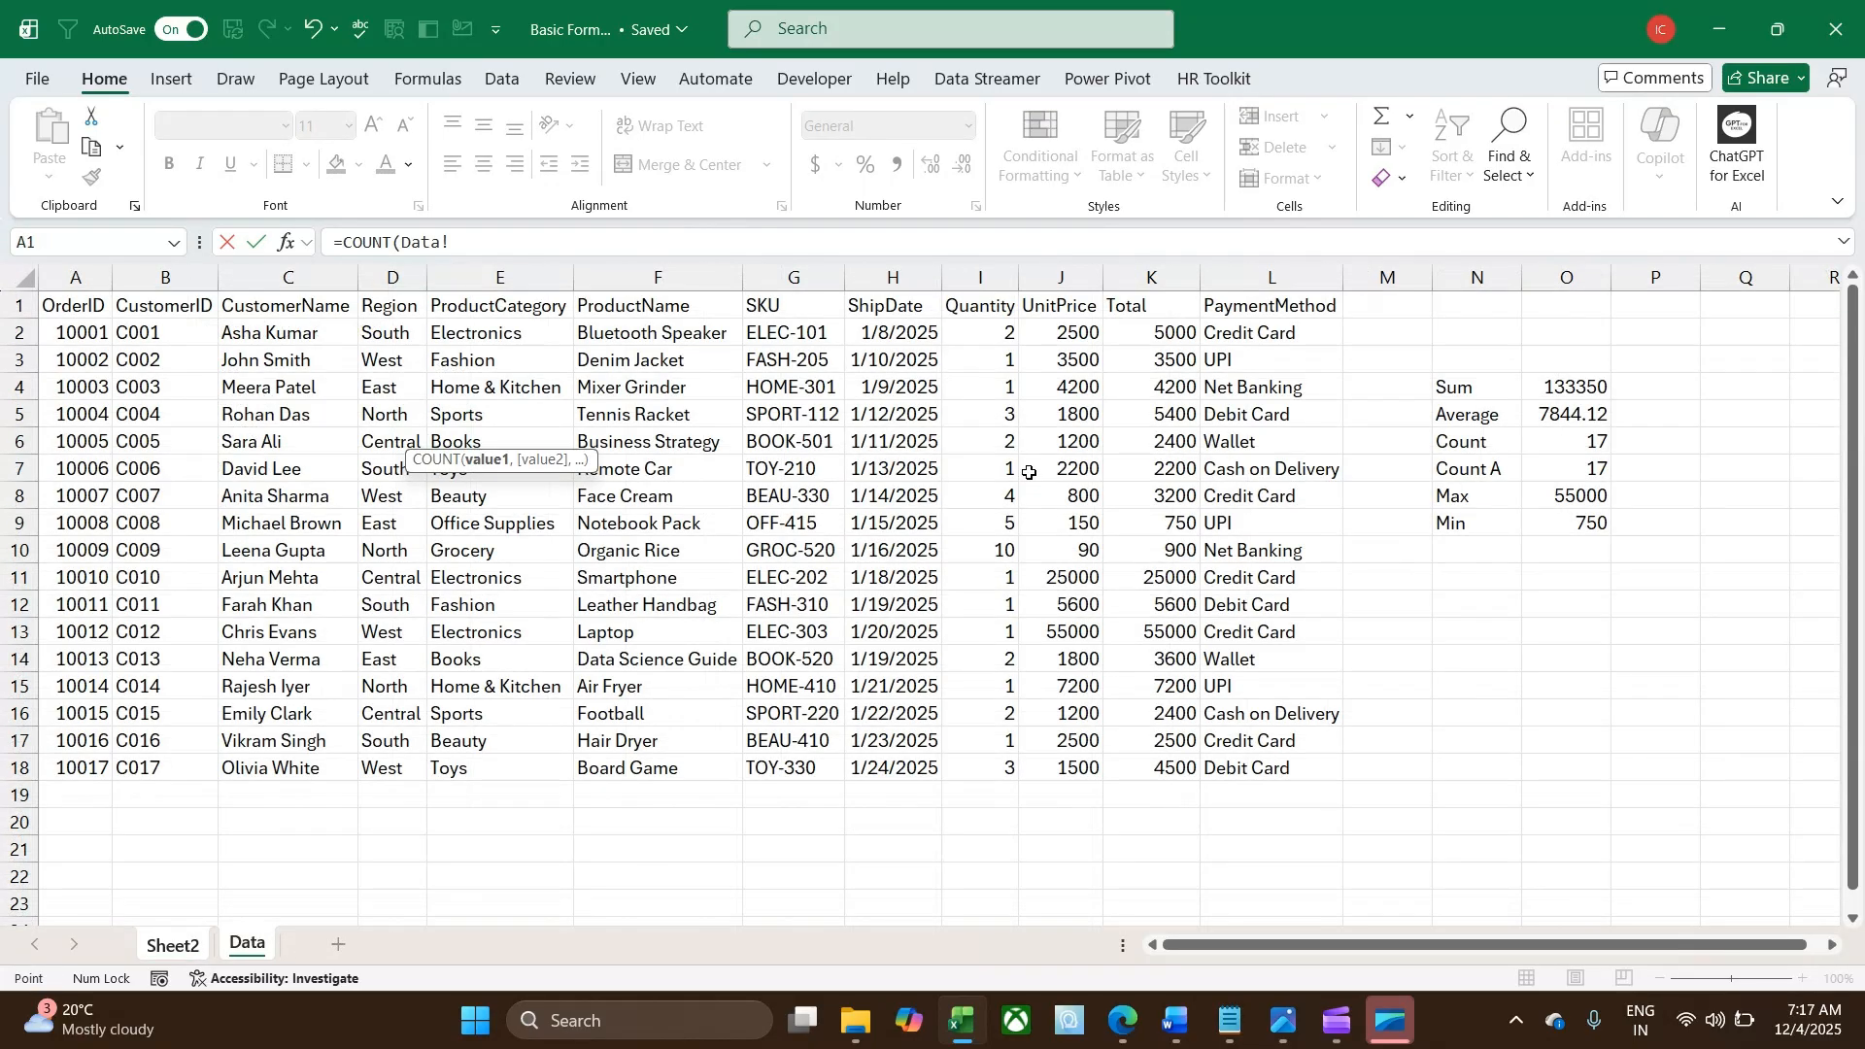
{"action": "left_click", "coordinate": [1147, 333]}
{"action": "key", "text": "ctrl+shift+Down"}
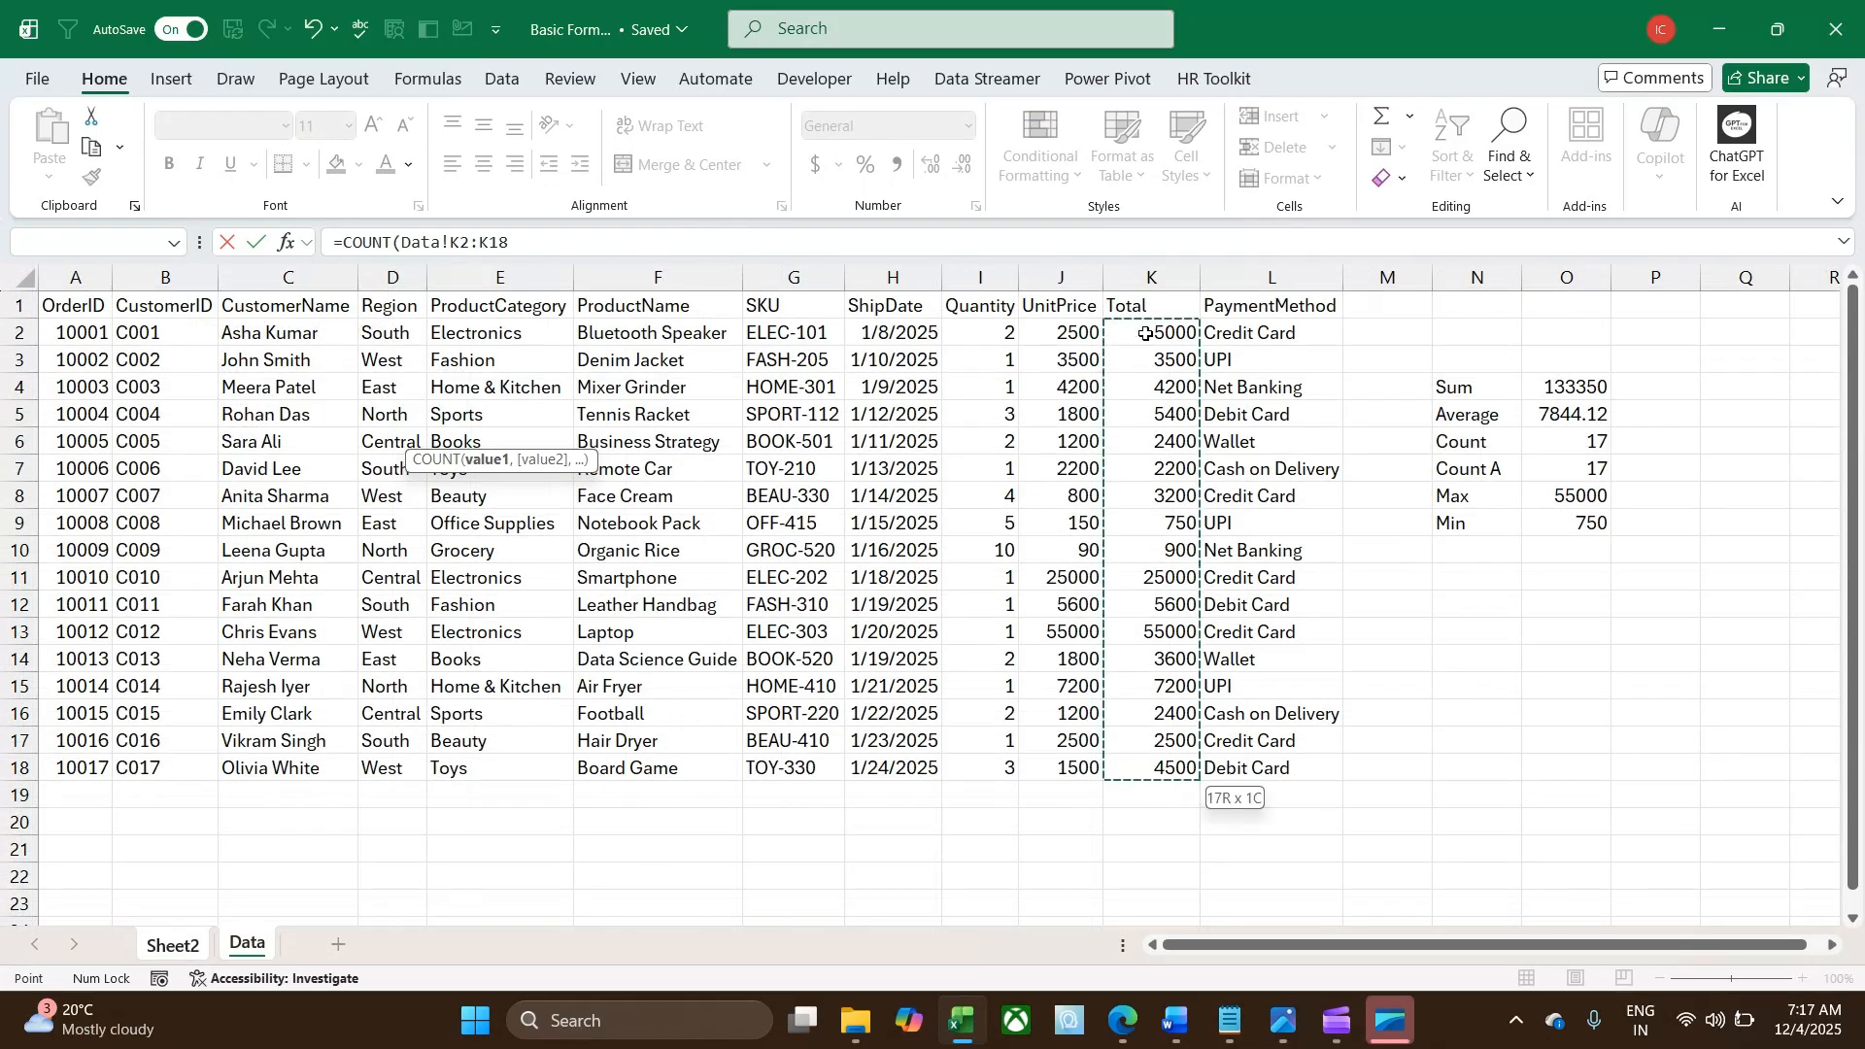
{"action": "key", "text": "Return"}
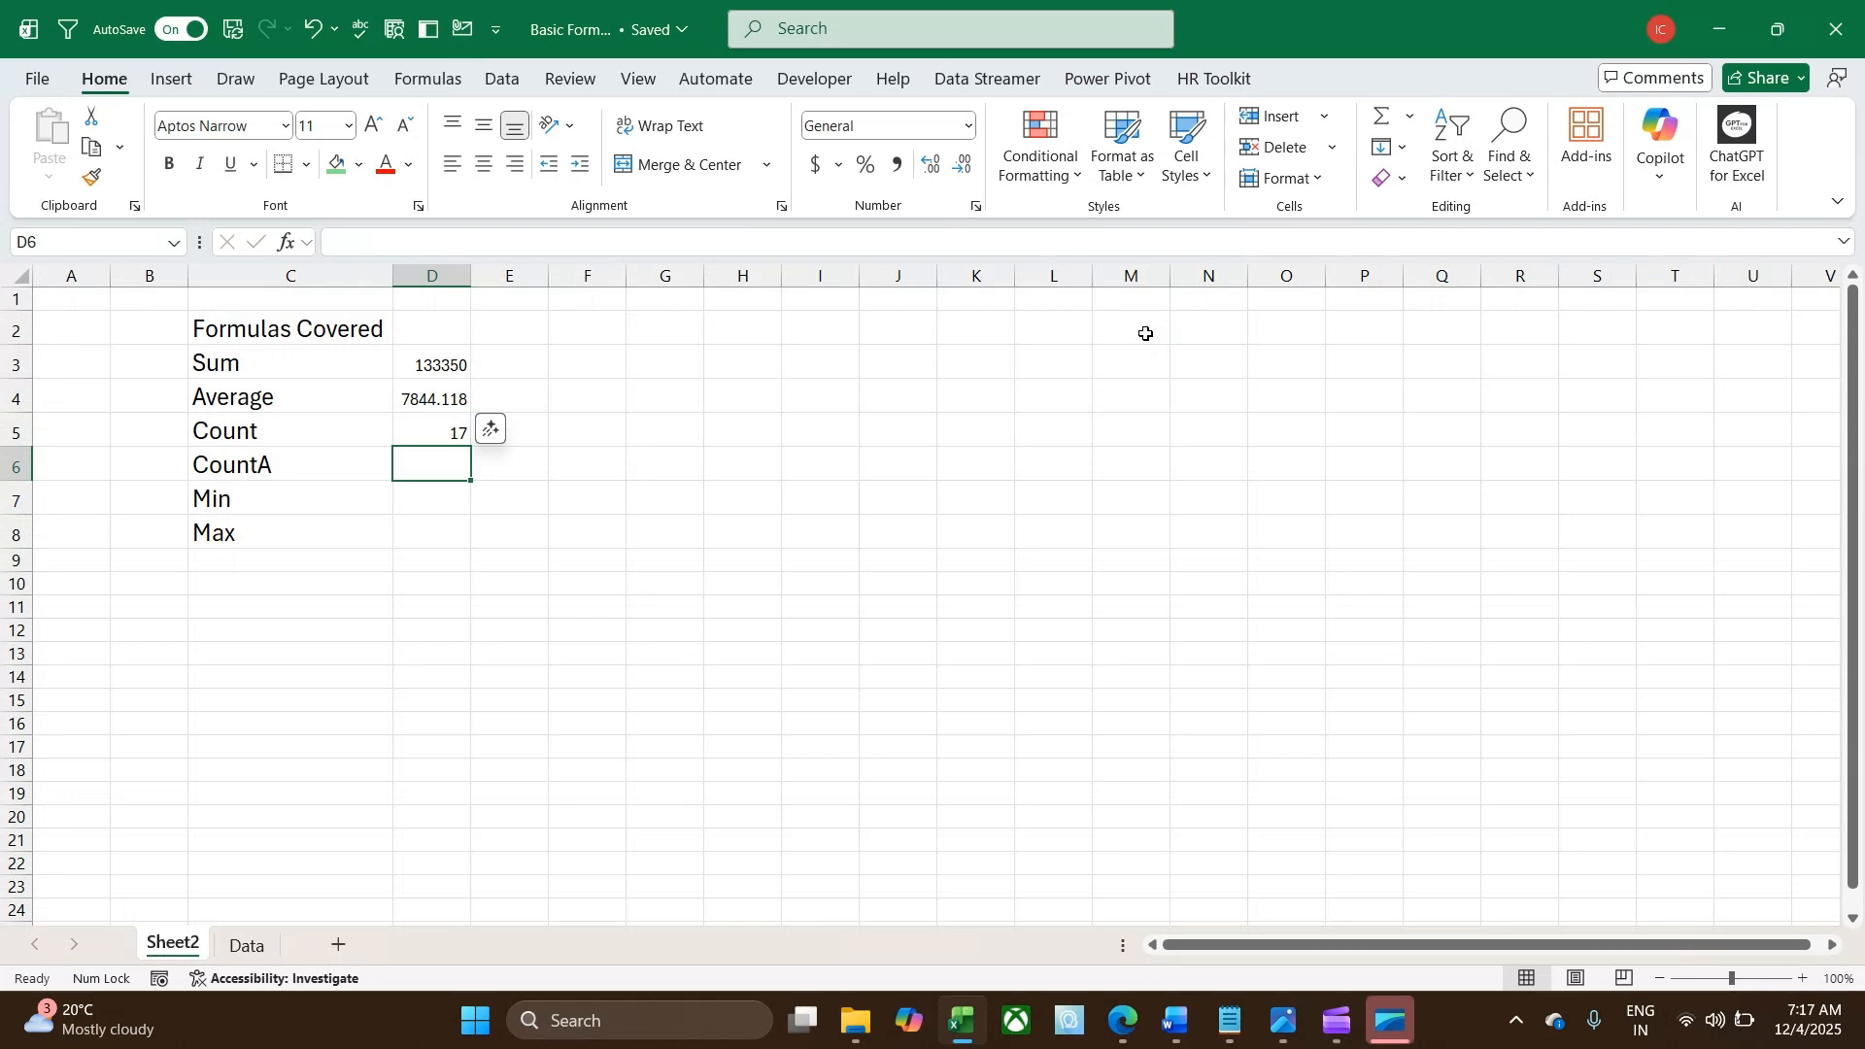
Enter a COUNTA formula in Sheet2 cell D6 over the ProductName values in Data!F2:F18.
{"action": "type", "text": "=counta"}
{"action": "key", "text": "Tab"}
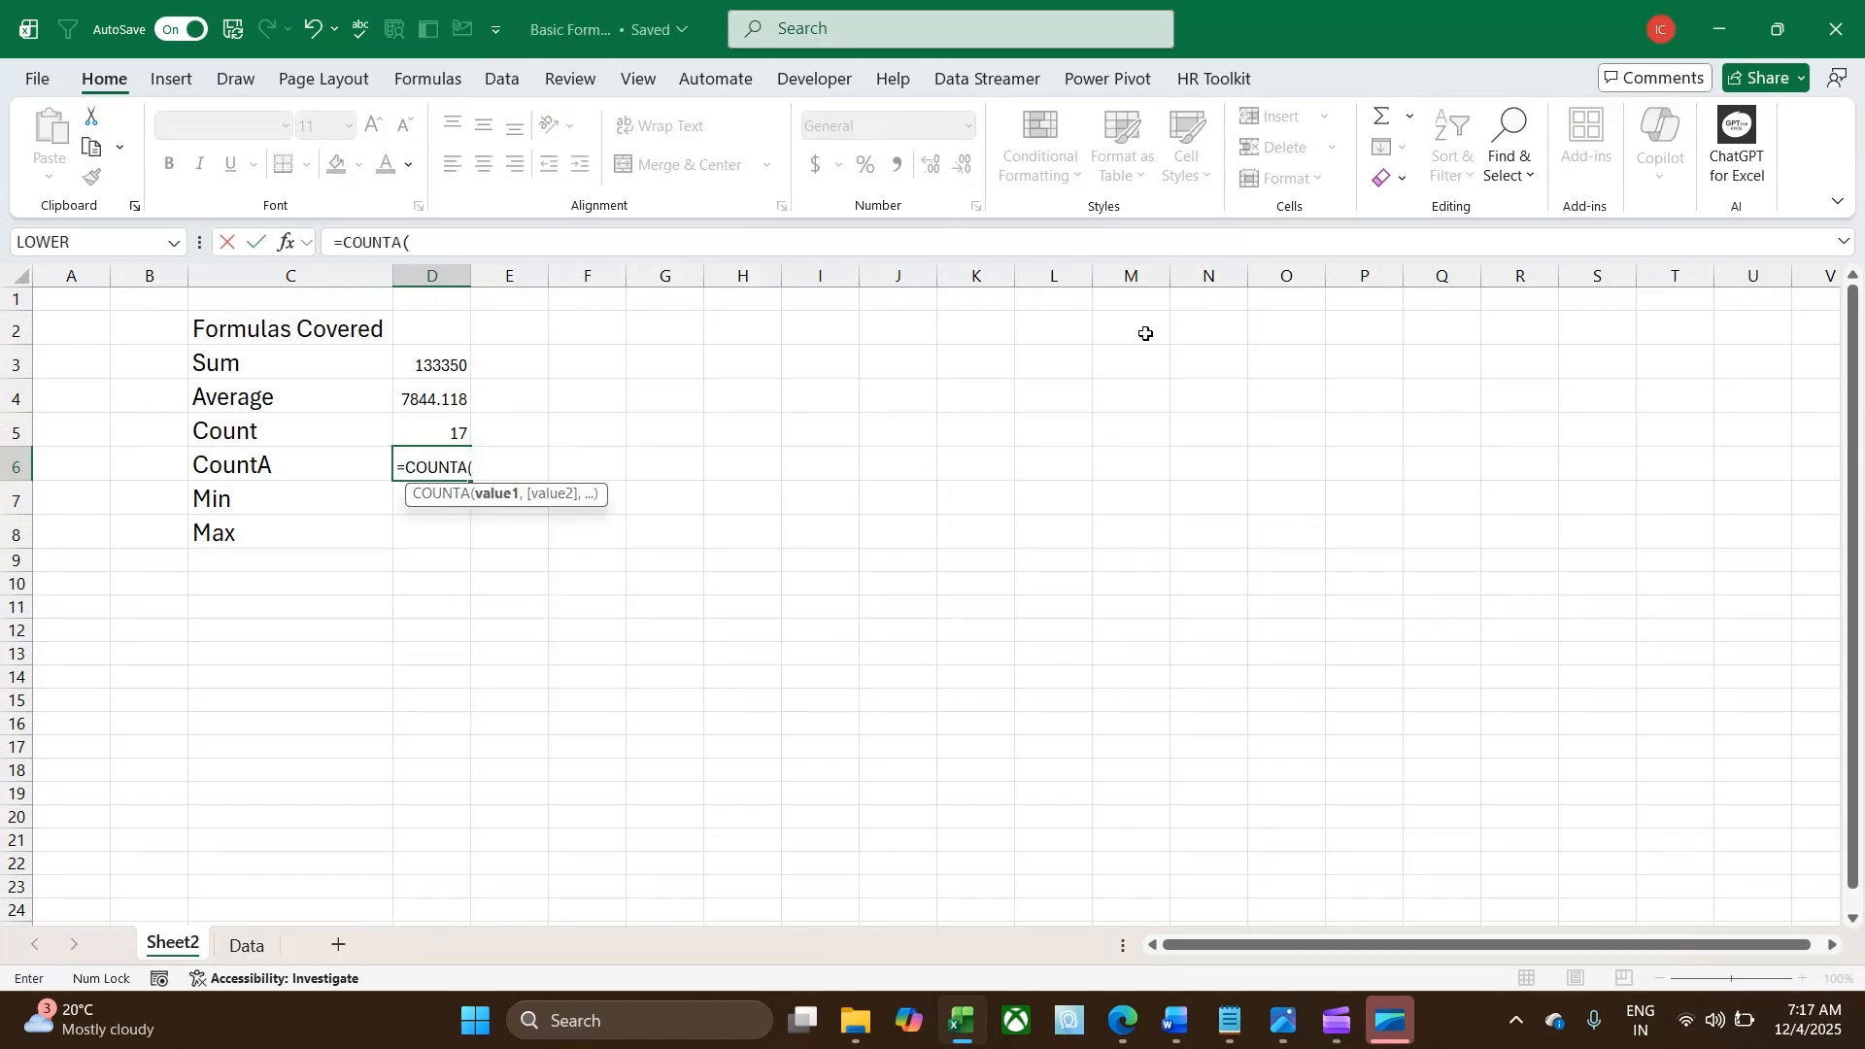
{"action": "left_click", "coordinate": [250, 945]}
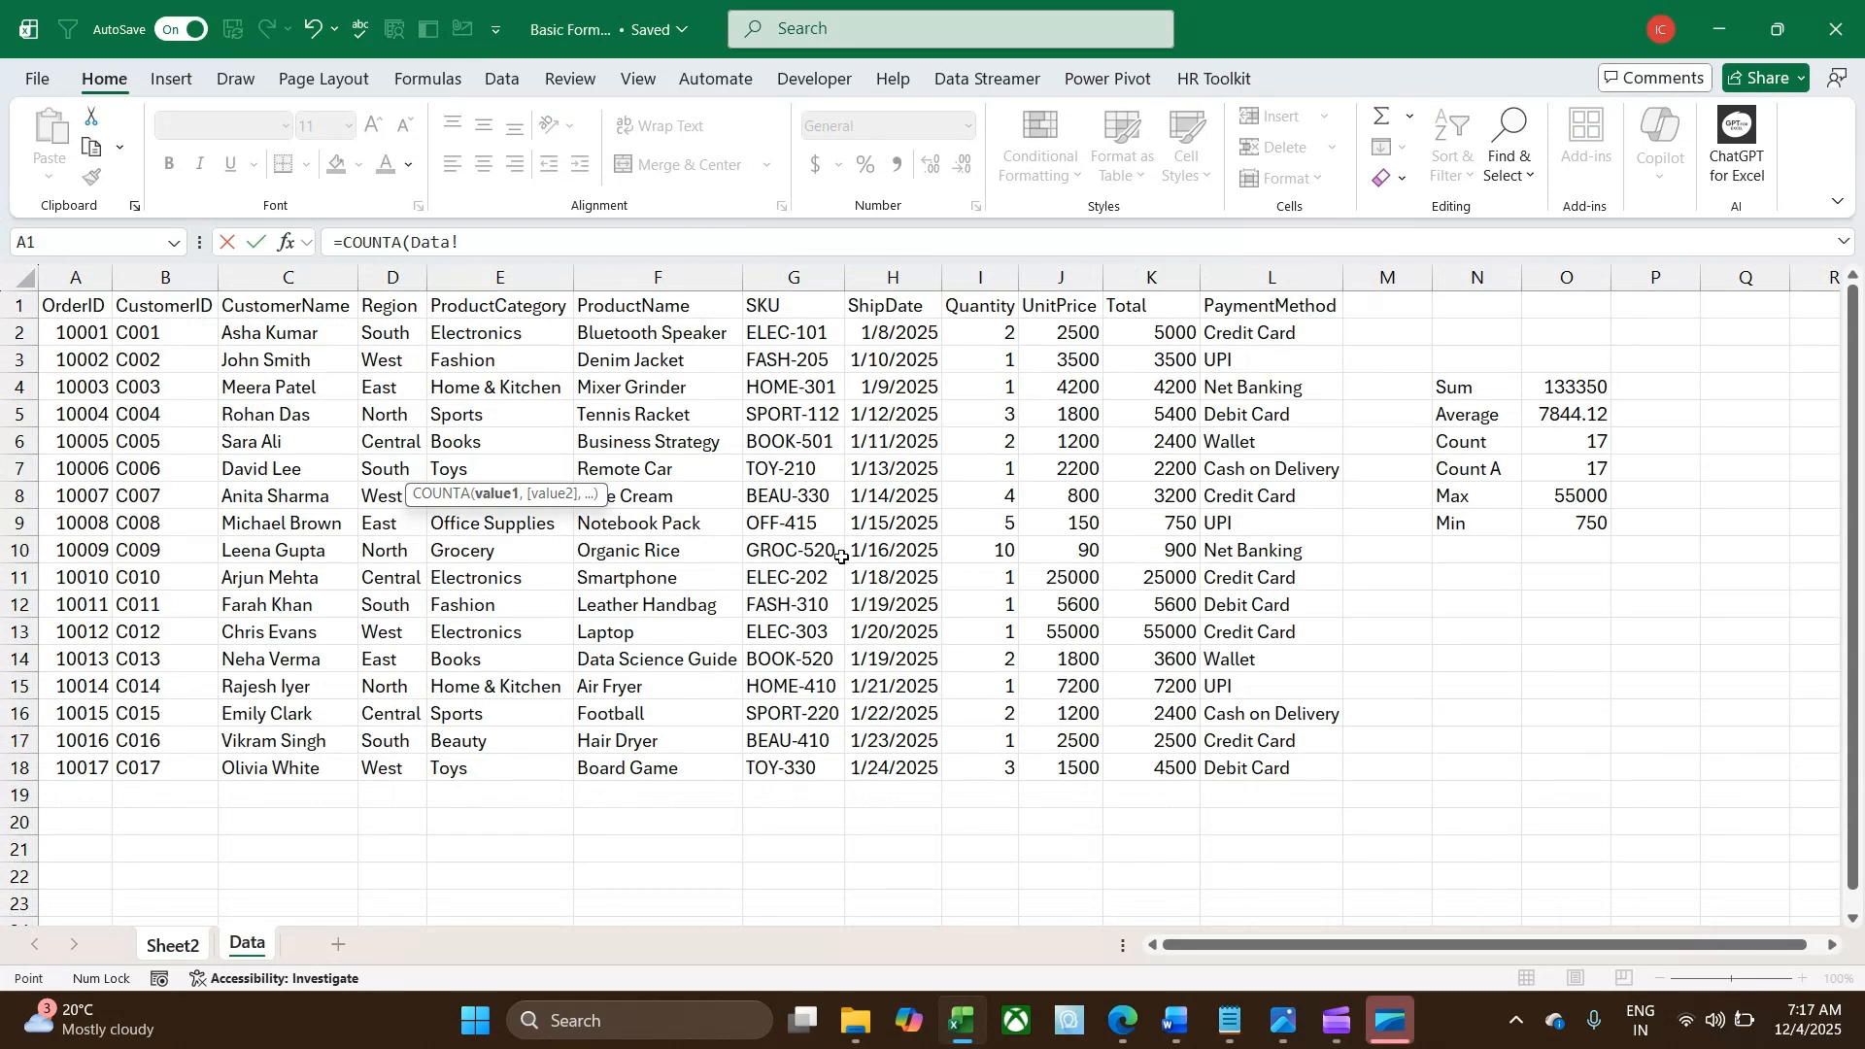
{"action": "left_click_drag", "start_coordinate": [646, 343], "coordinate": [648, 767]}
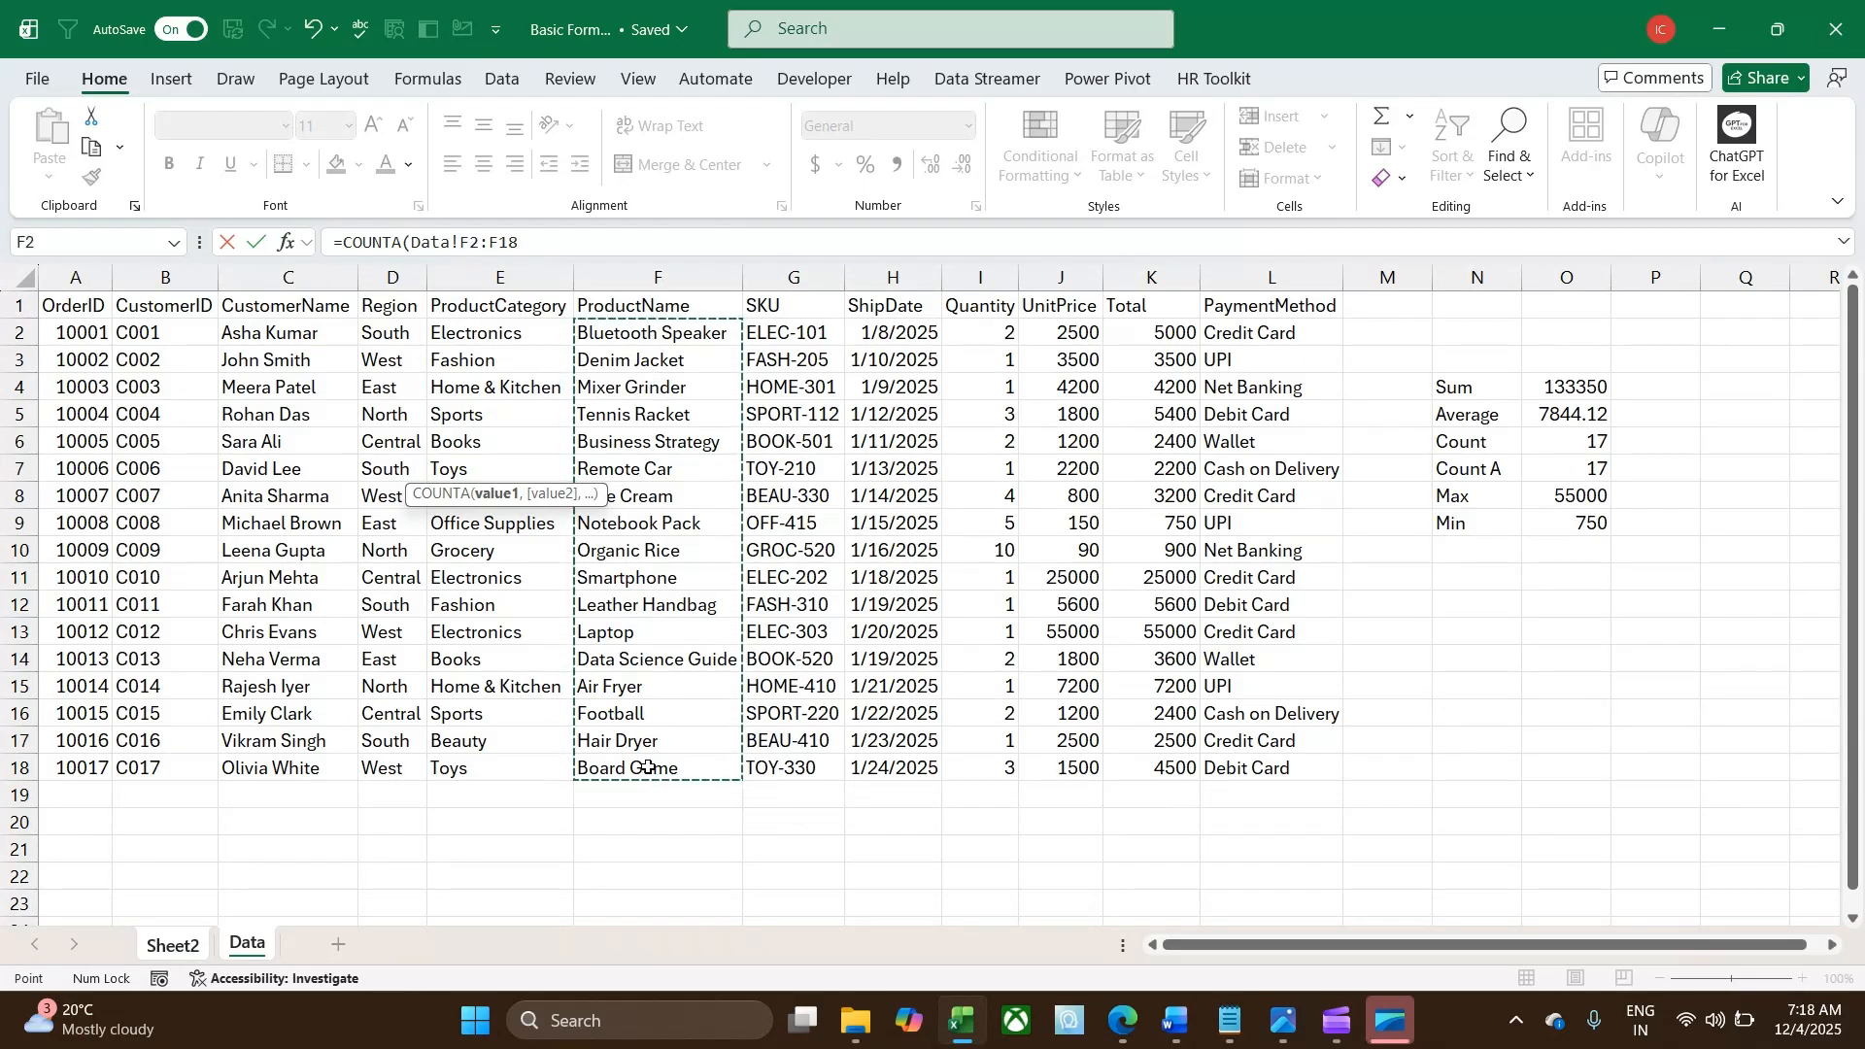
{"action": "key", "text": "Return"}
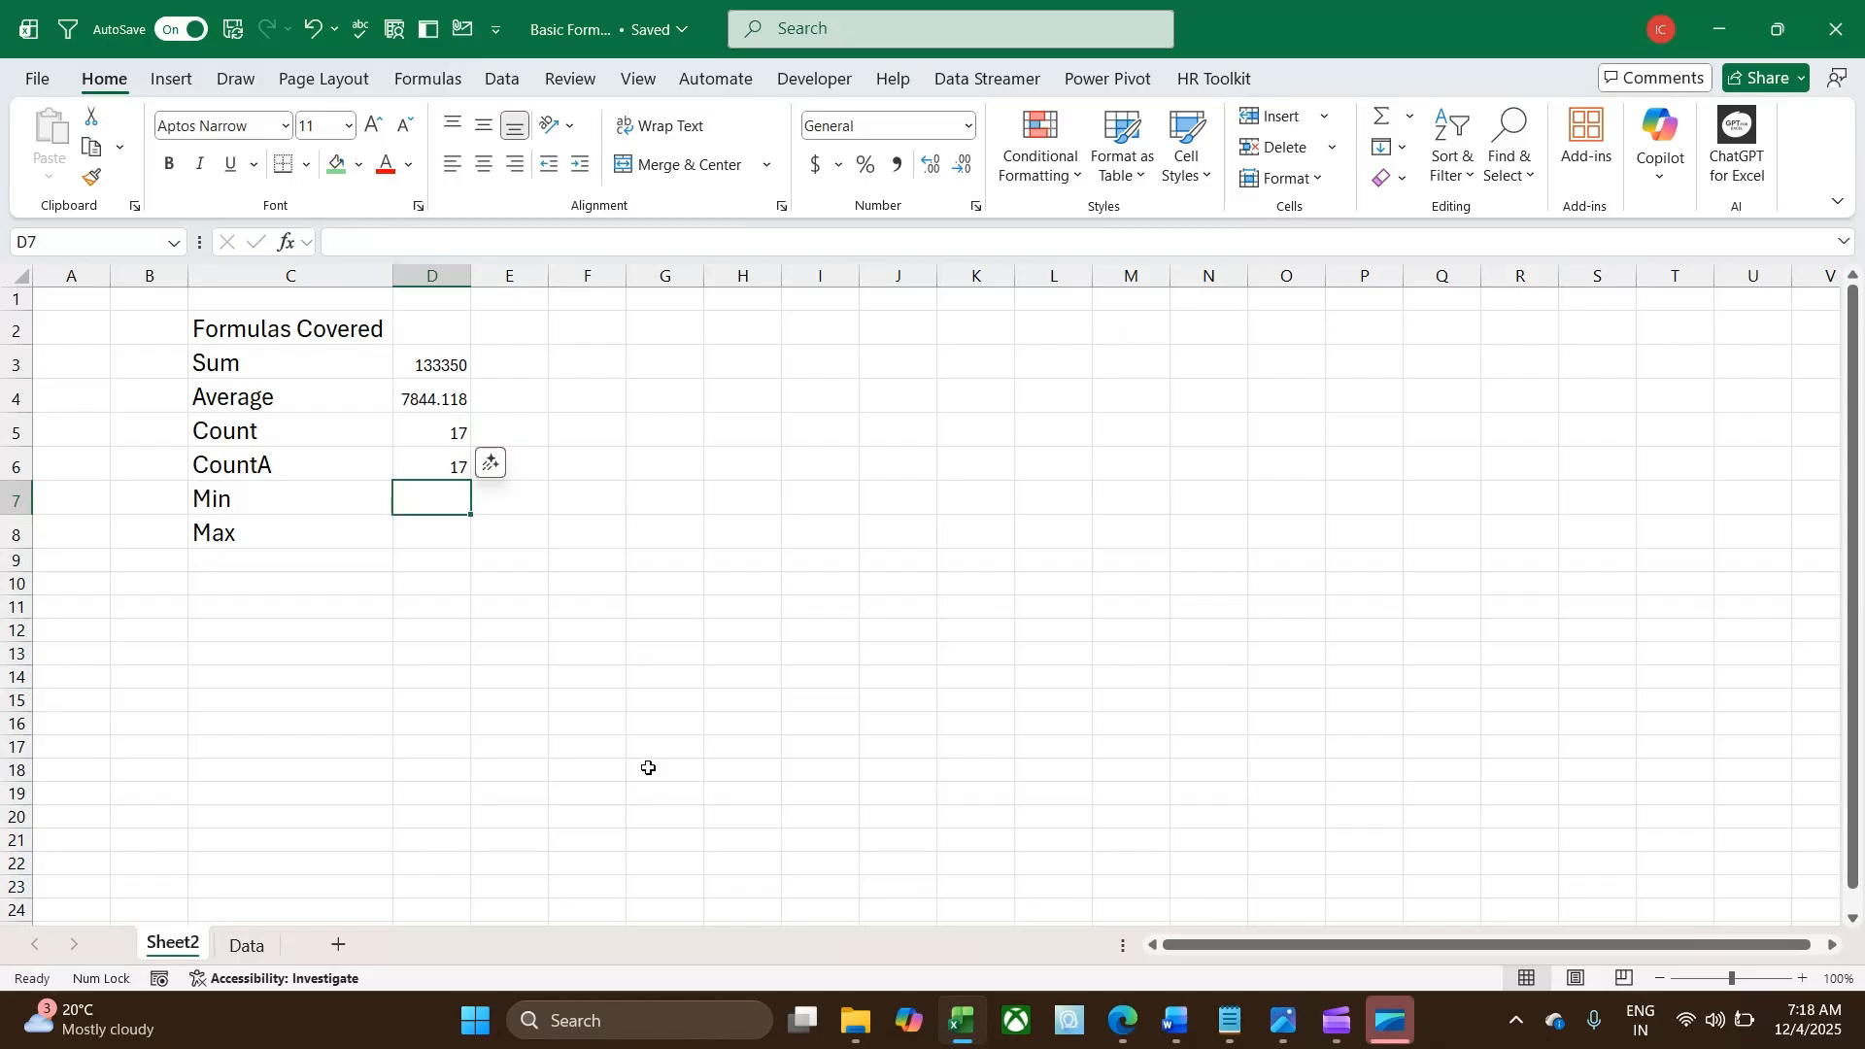
Enter a MIN formula in Sheet2 cell D7 over the Quantity values in Data!I2:I18.
{"action": "type", "text": "=min"}
{"action": "key", "text": "Tab"}
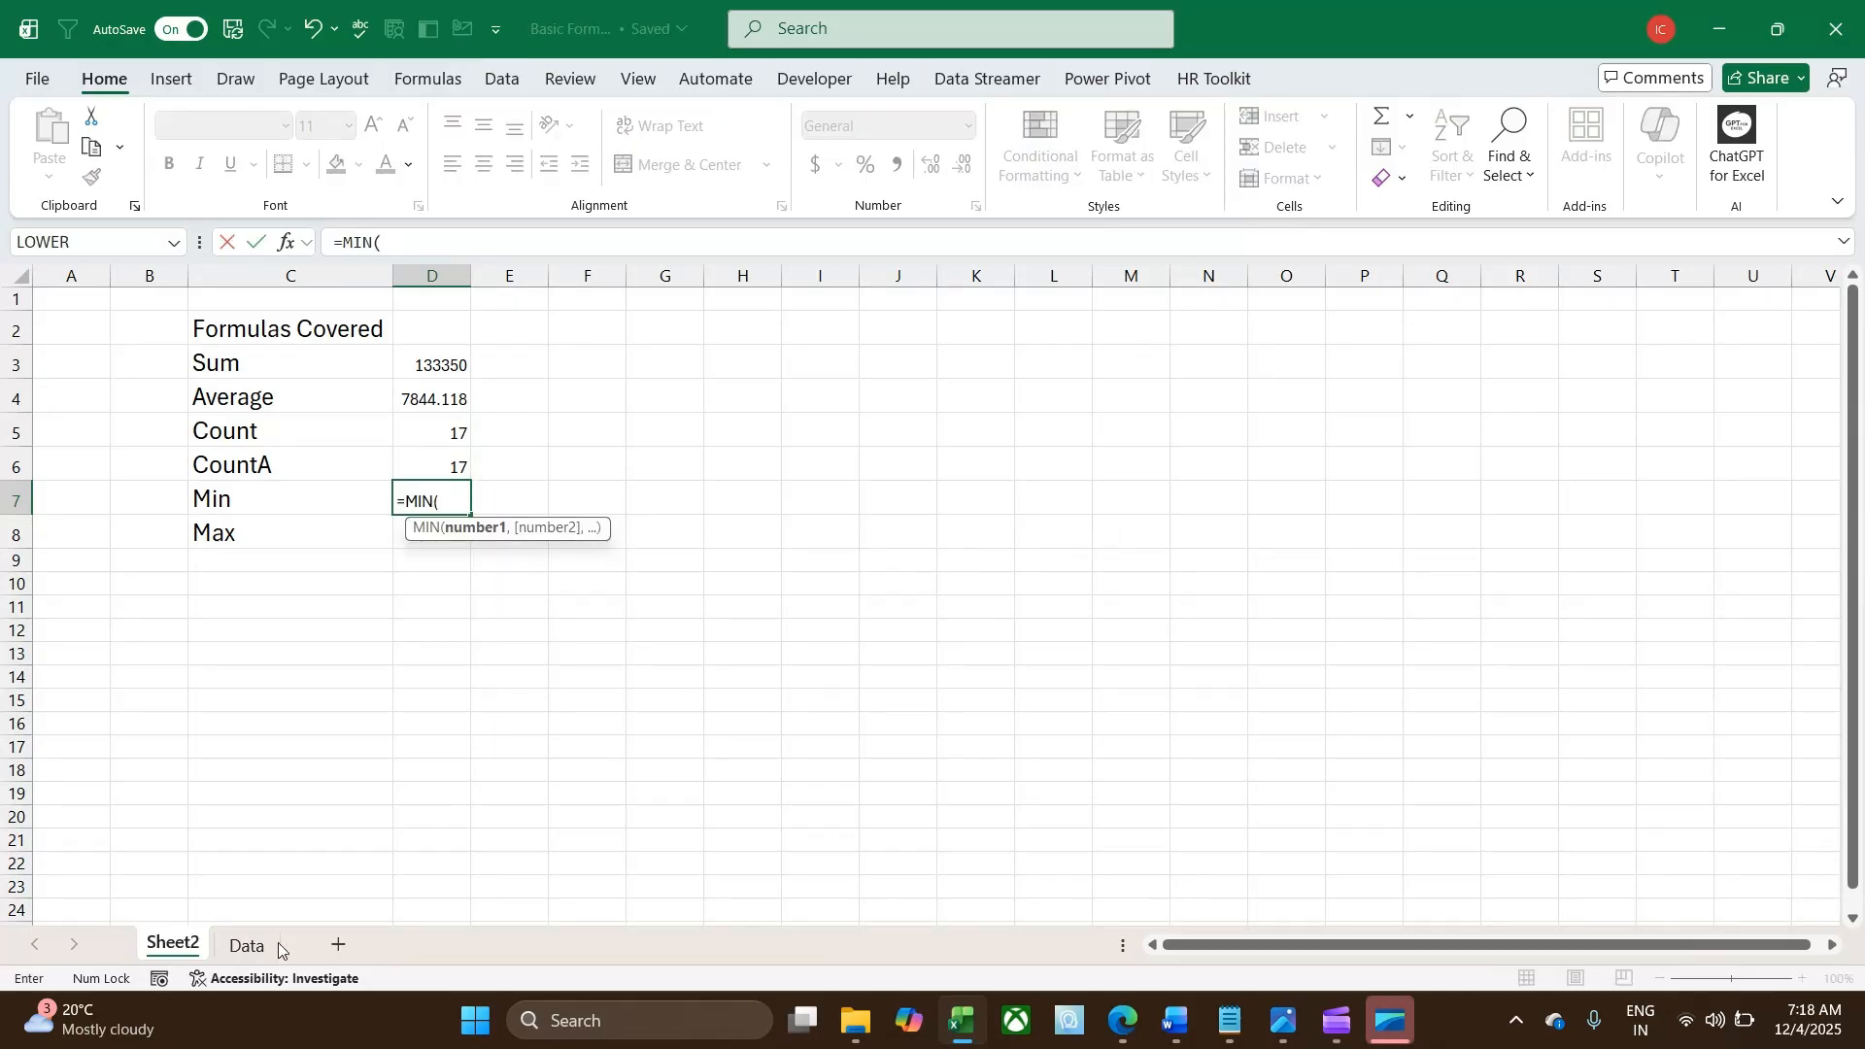
{"action": "left_click", "coordinate": [245, 944]}
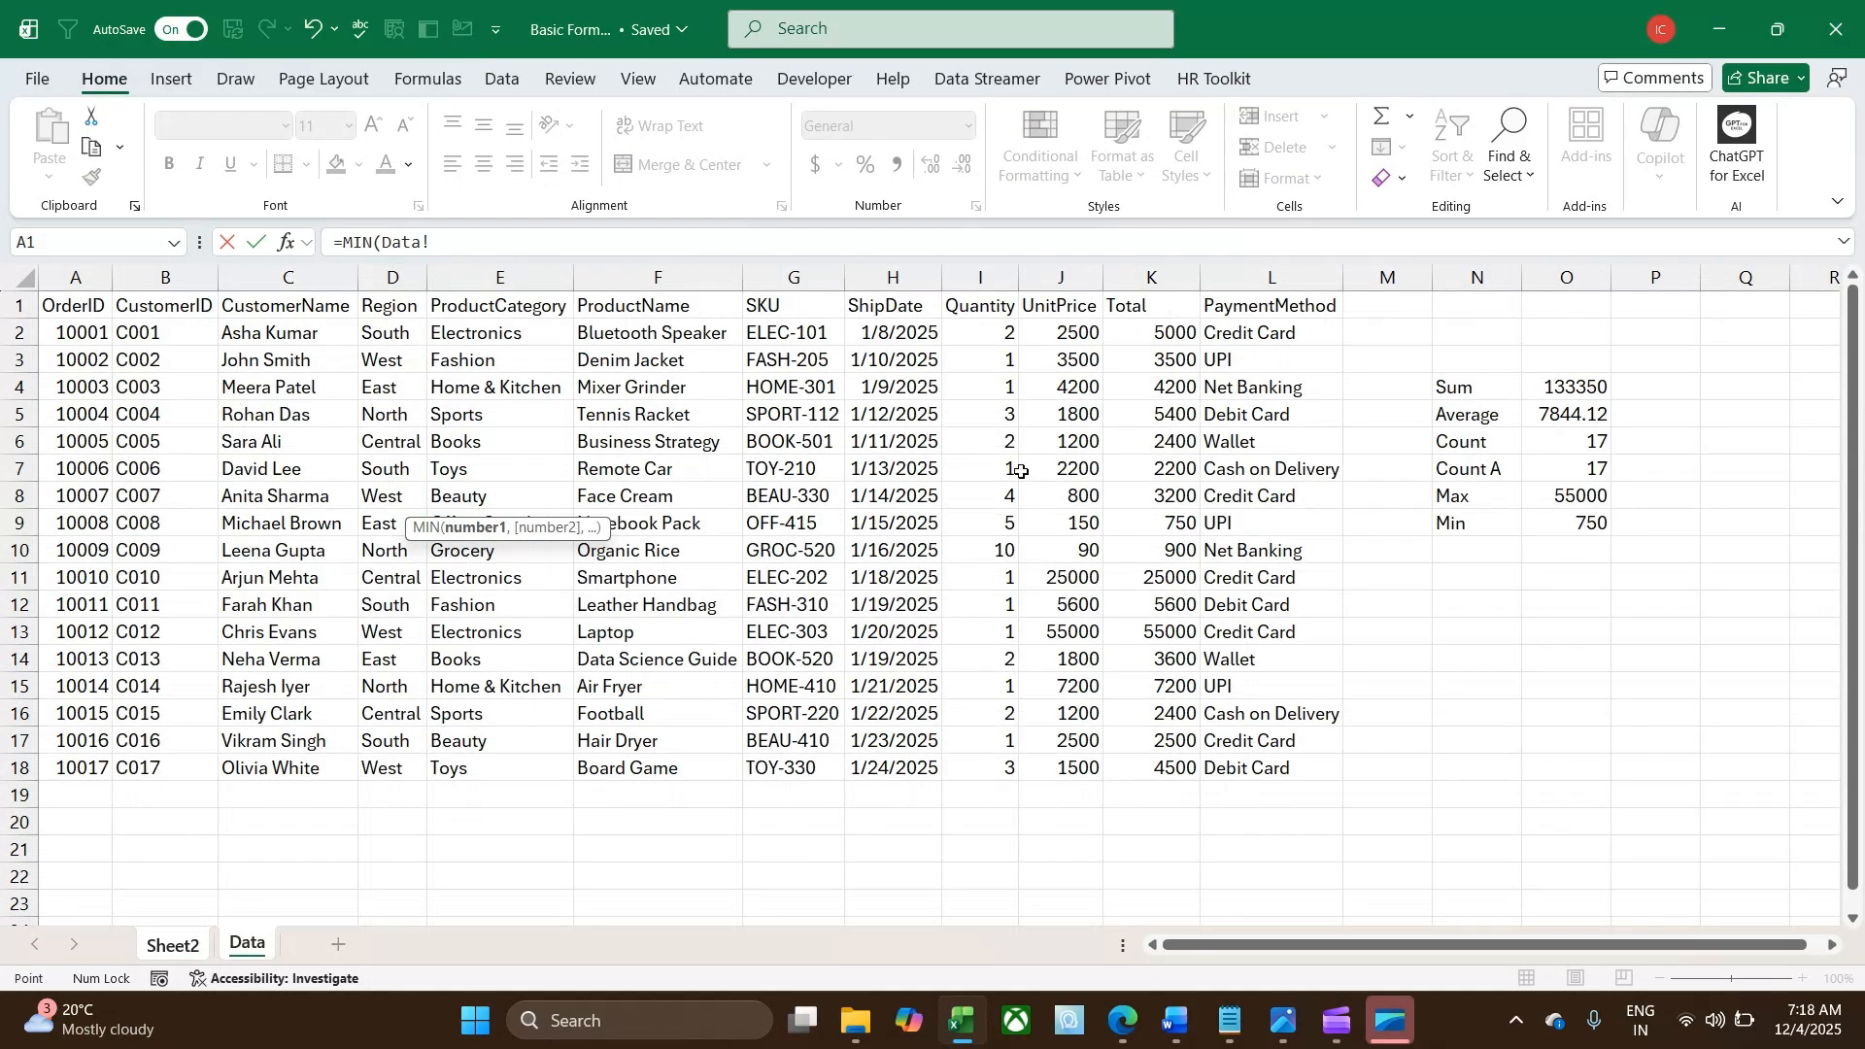
{"action": "left_click_drag", "start_coordinate": [972, 332], "coordinate": [992, 762]}
{"action": "key", "text": "Return"}
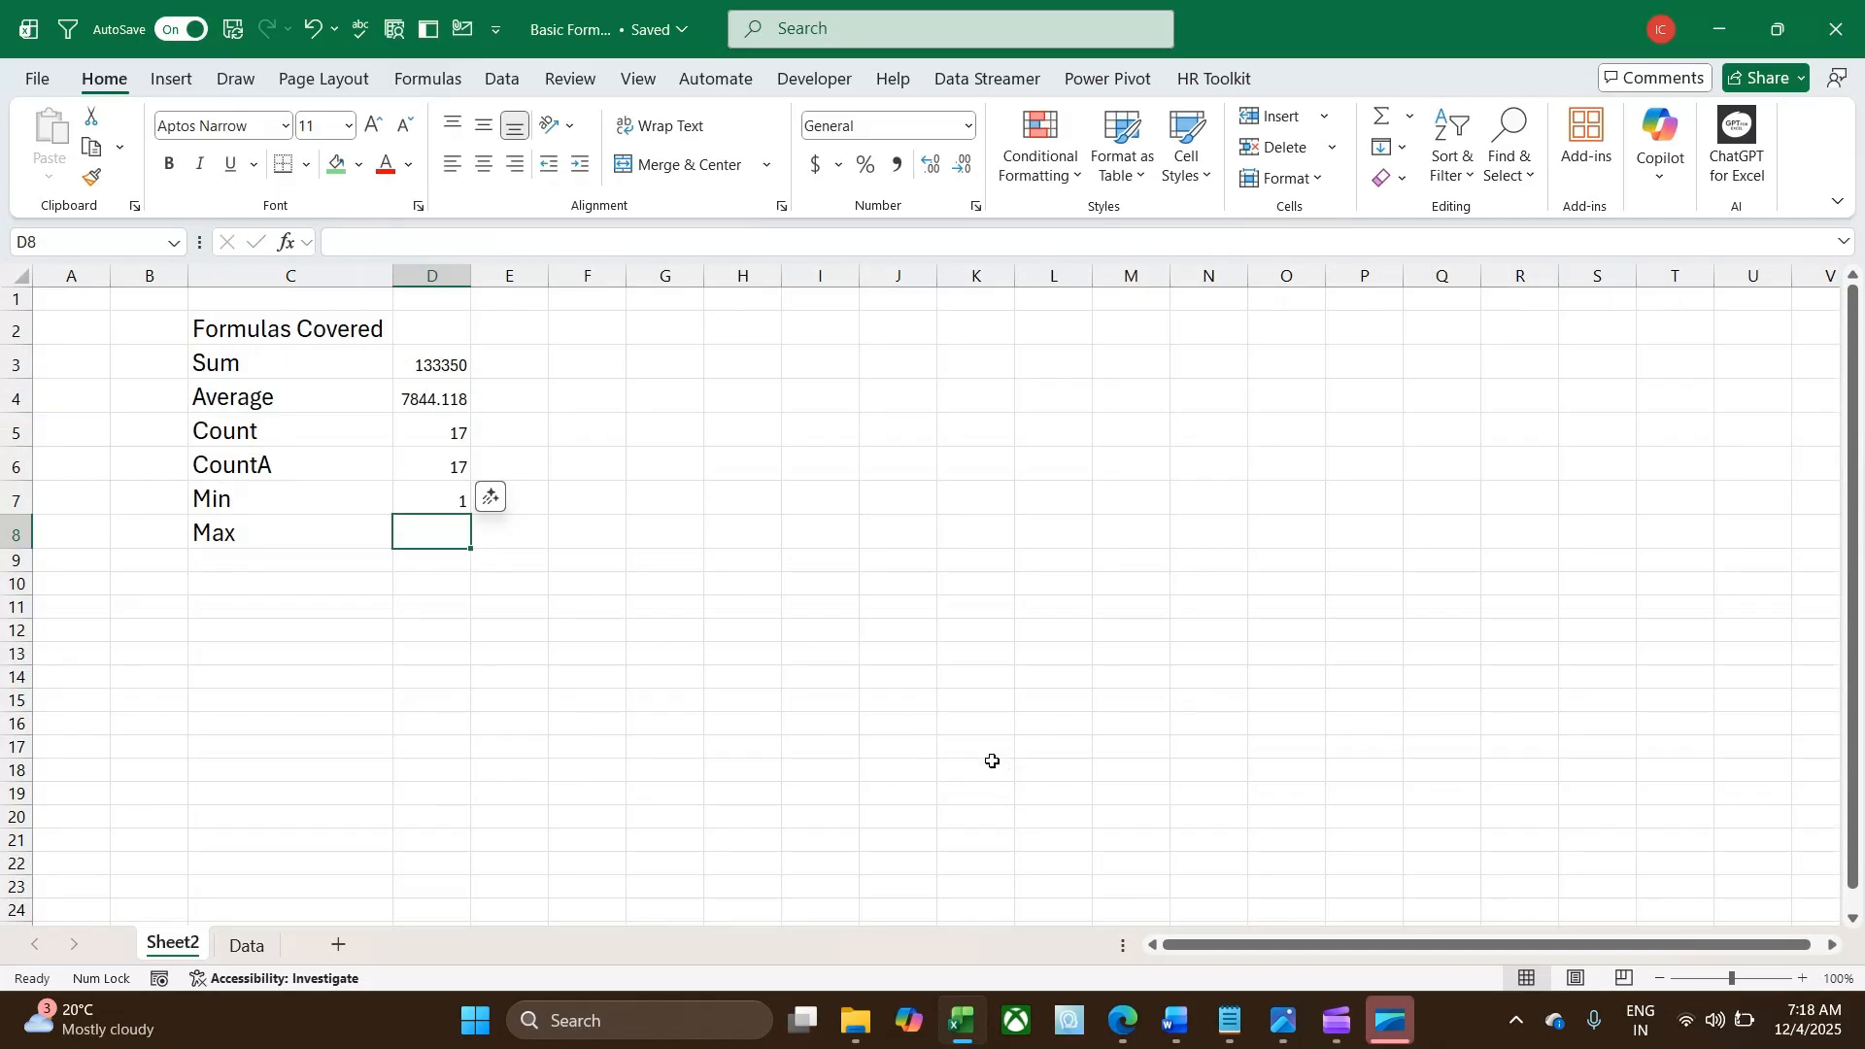
Enter a MAX formula in Sheet2 cell D8 over the Quantity values in Data!I2:I18.
{"action": "type", "text": "=max"}
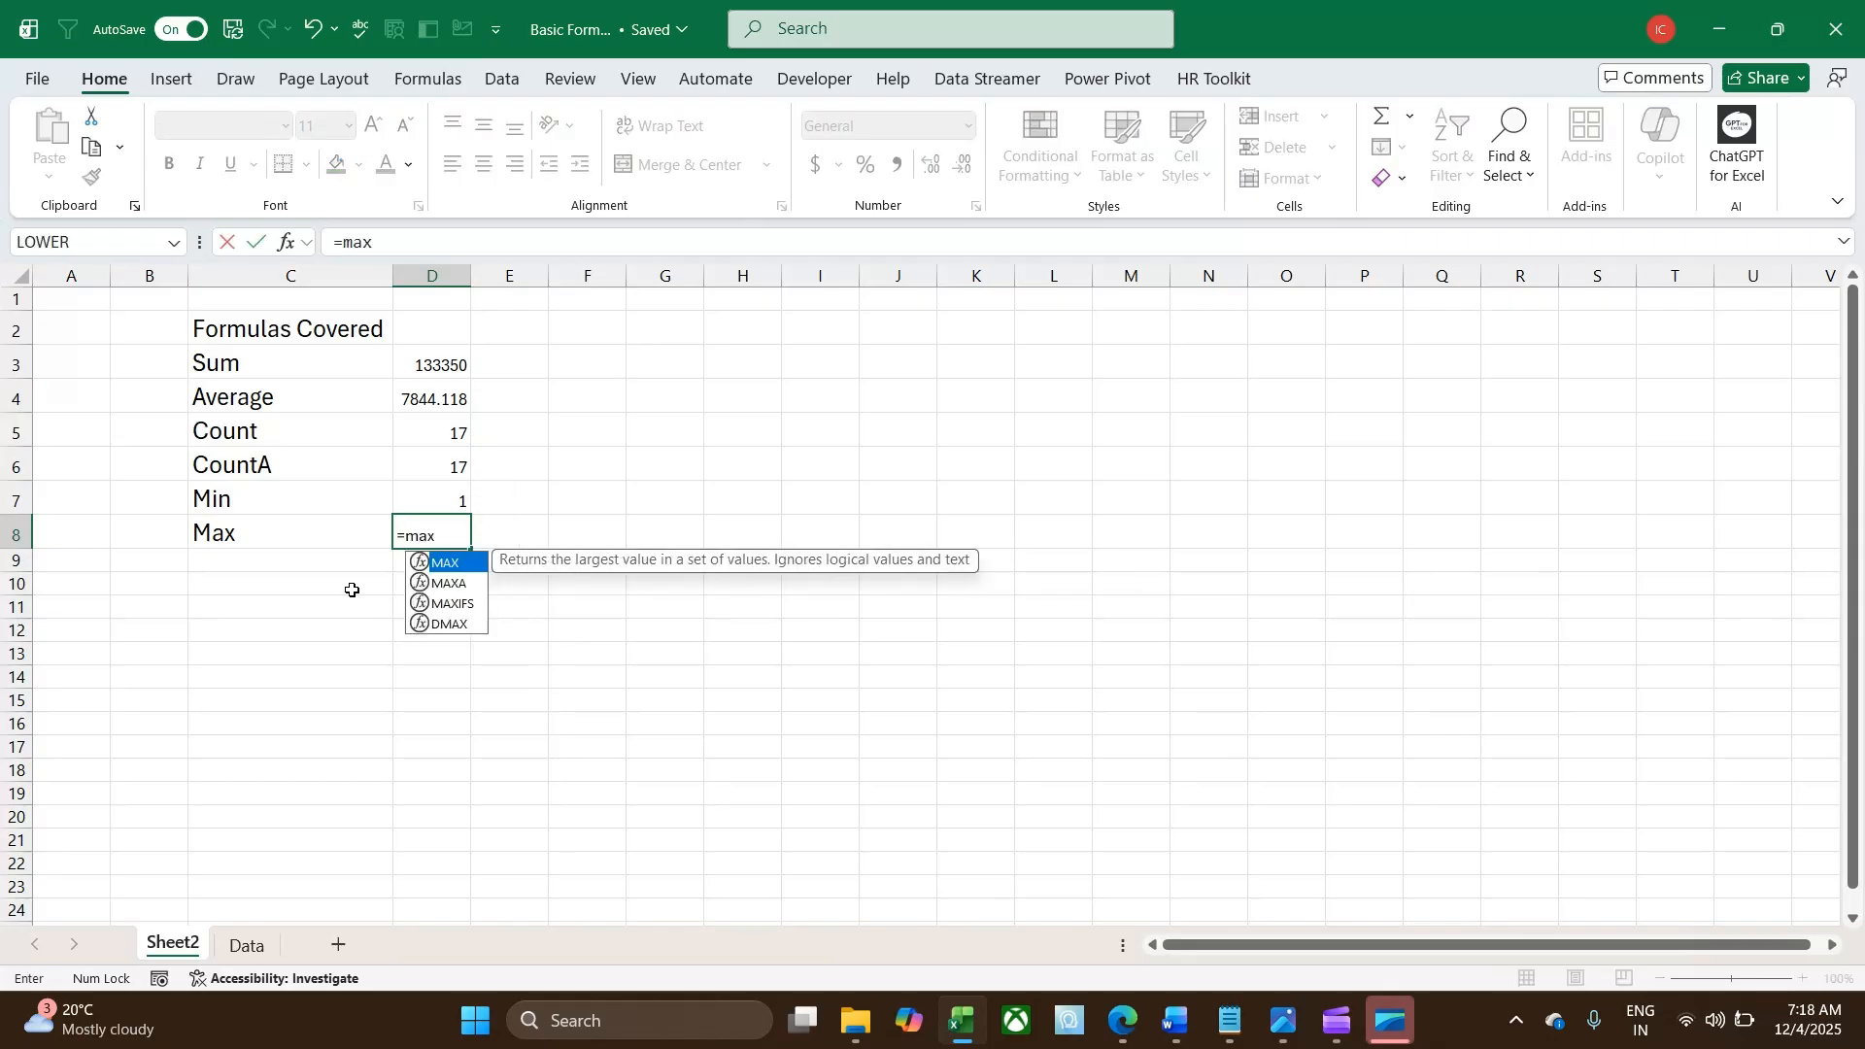
{"action": "key", "text": "Tab"}
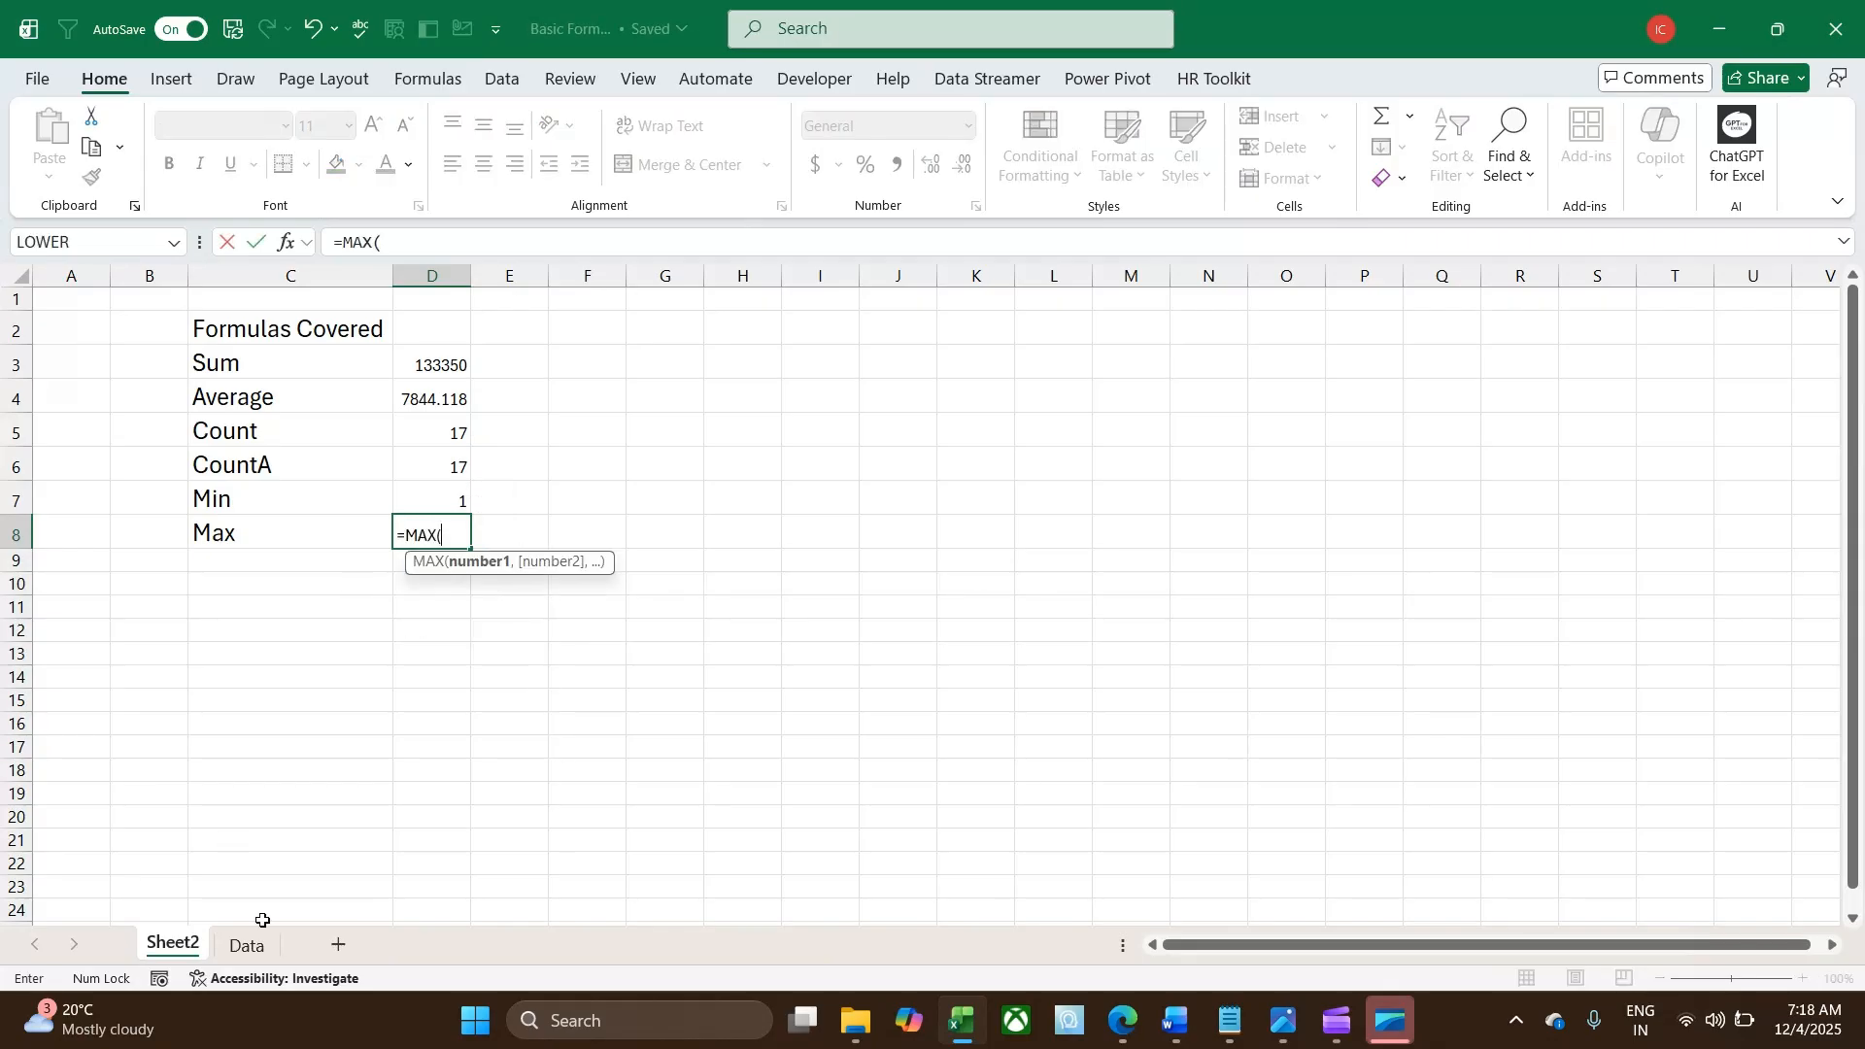
{"action": "left_click", "coordinate": [247, 944]}
{"action": "left_click_drag", "start_coordinate": [980, 332], "coordinate": [958, 768]}
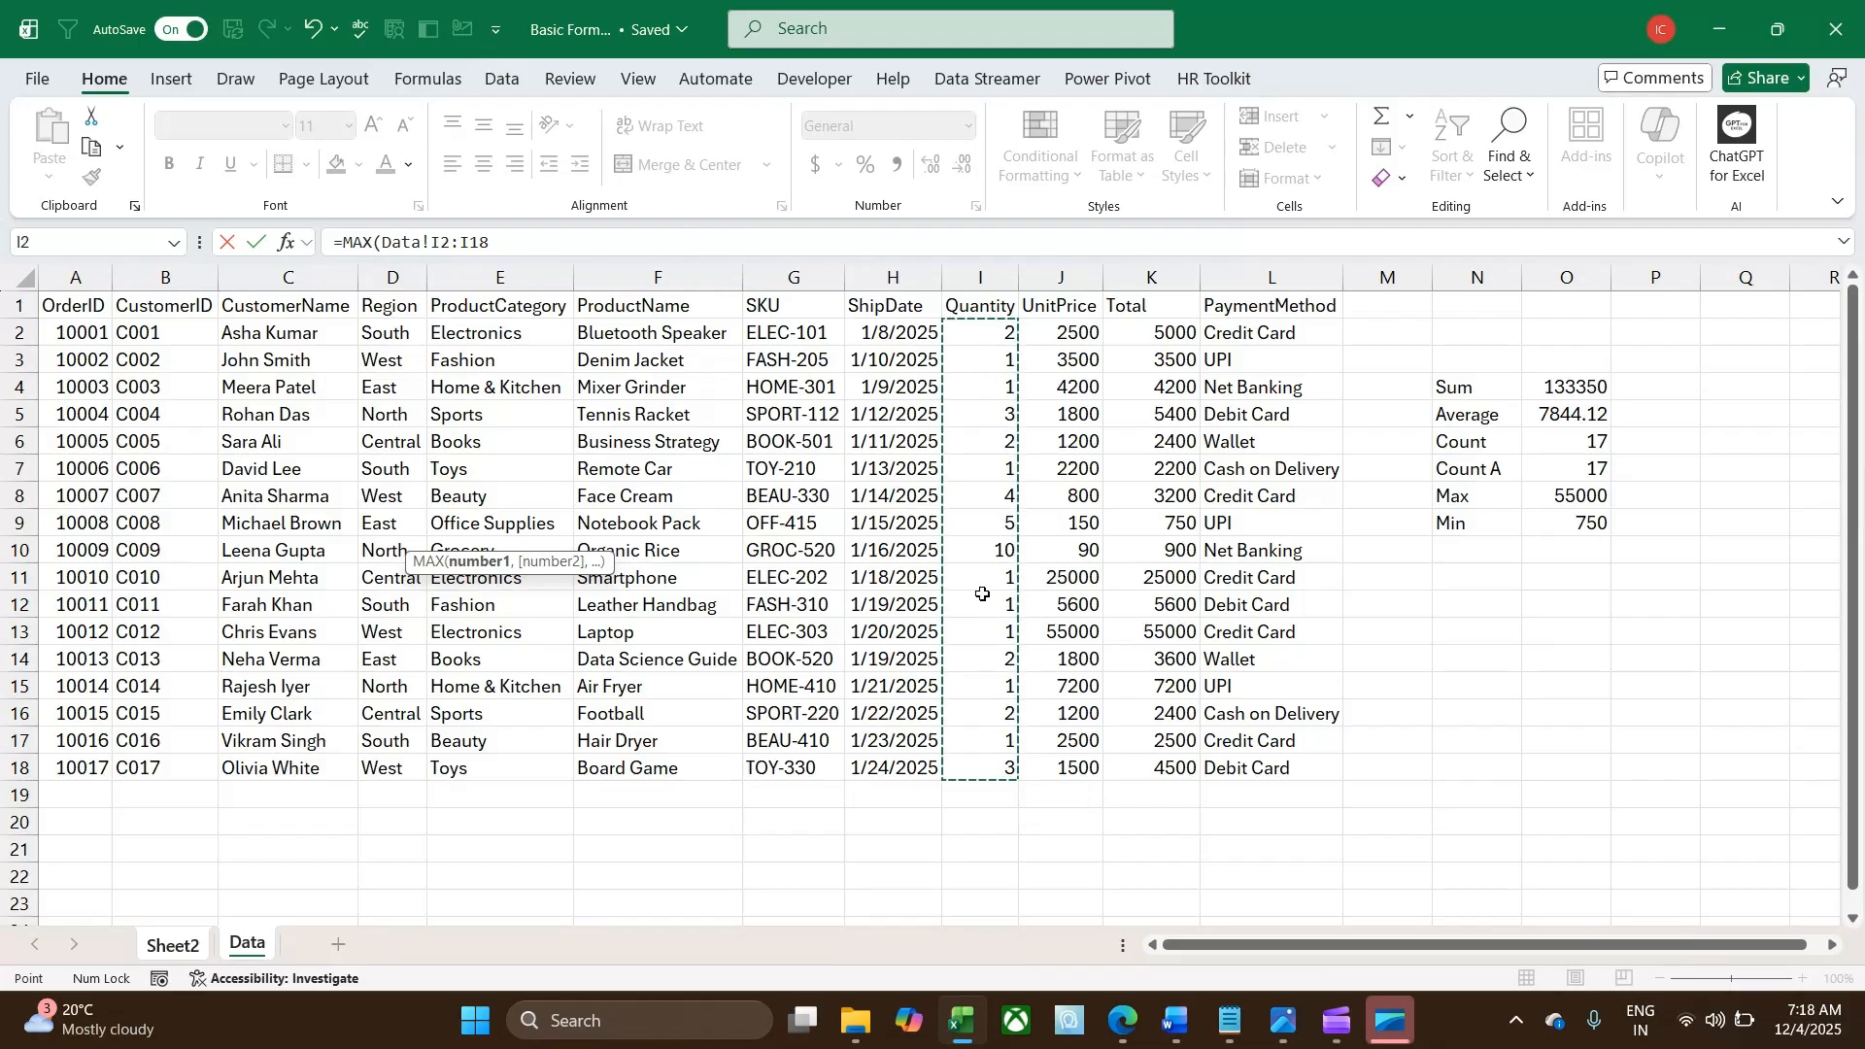
{"action": "key", "text": "Return"}
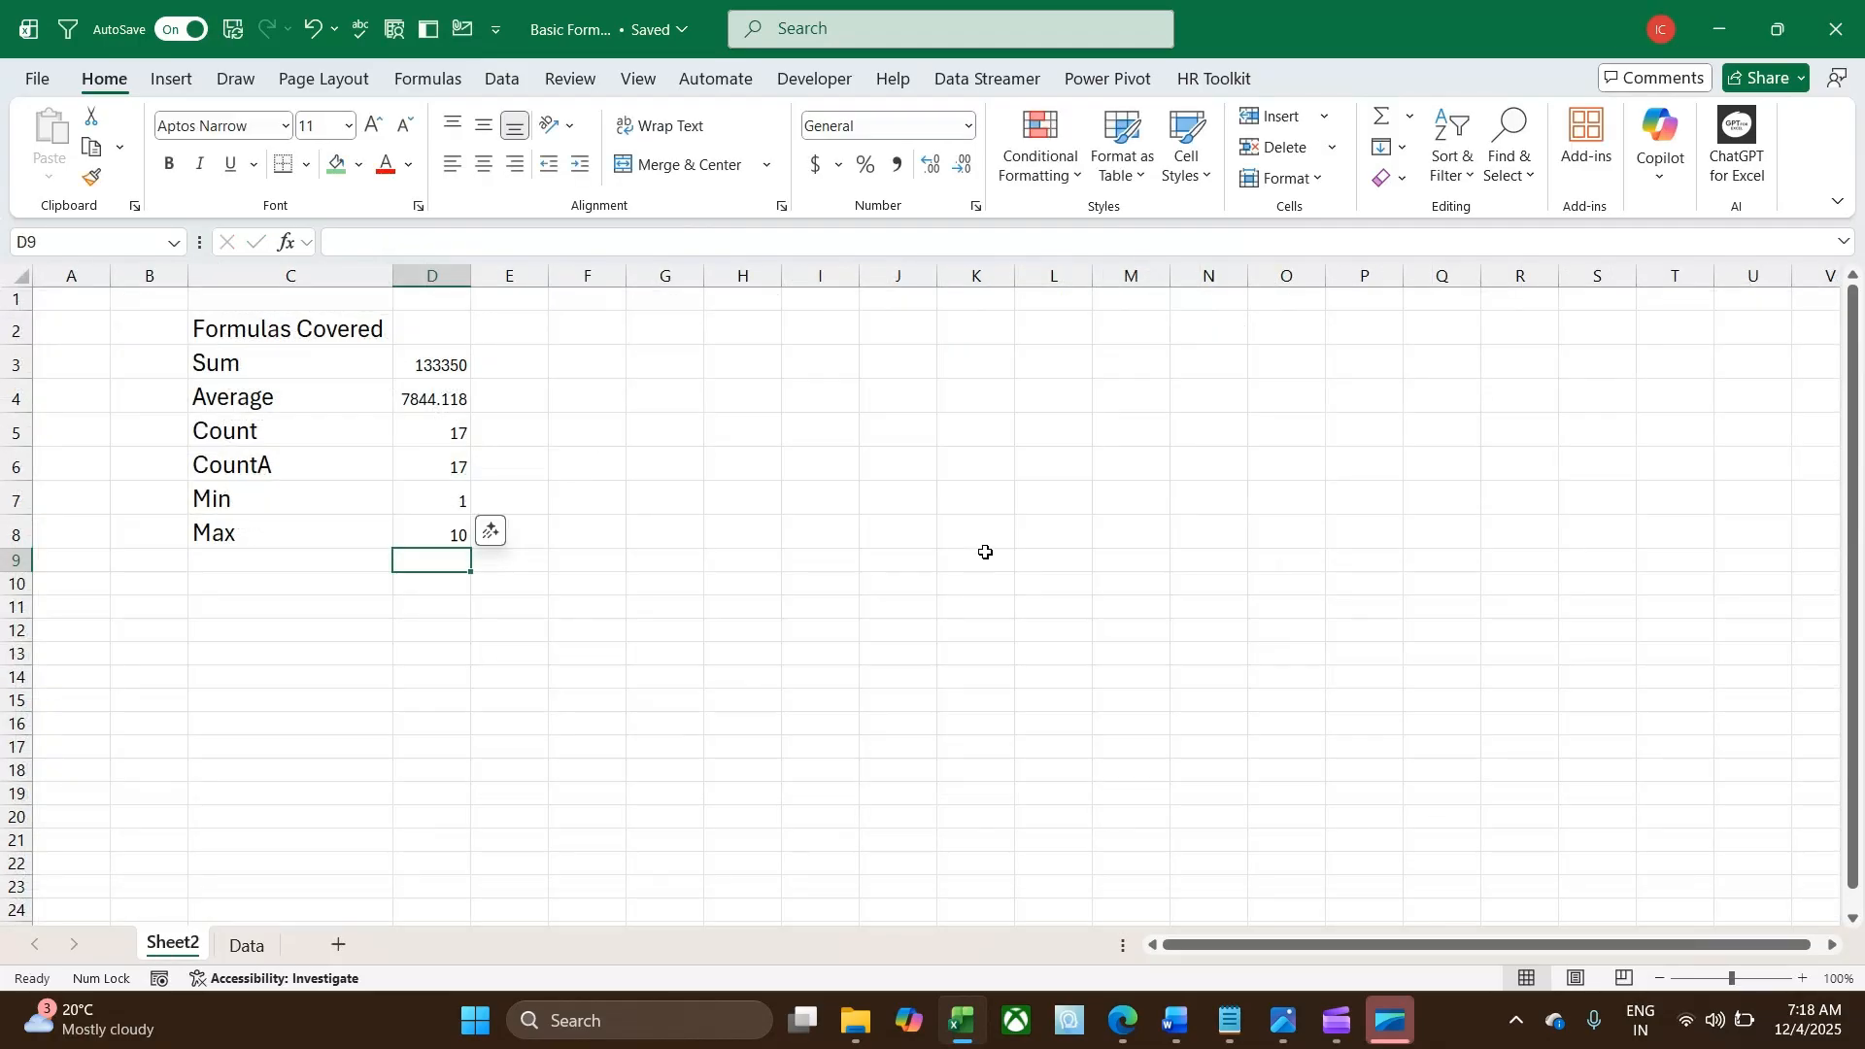
{"action": "left_click", "coordinate": [361, 661]}
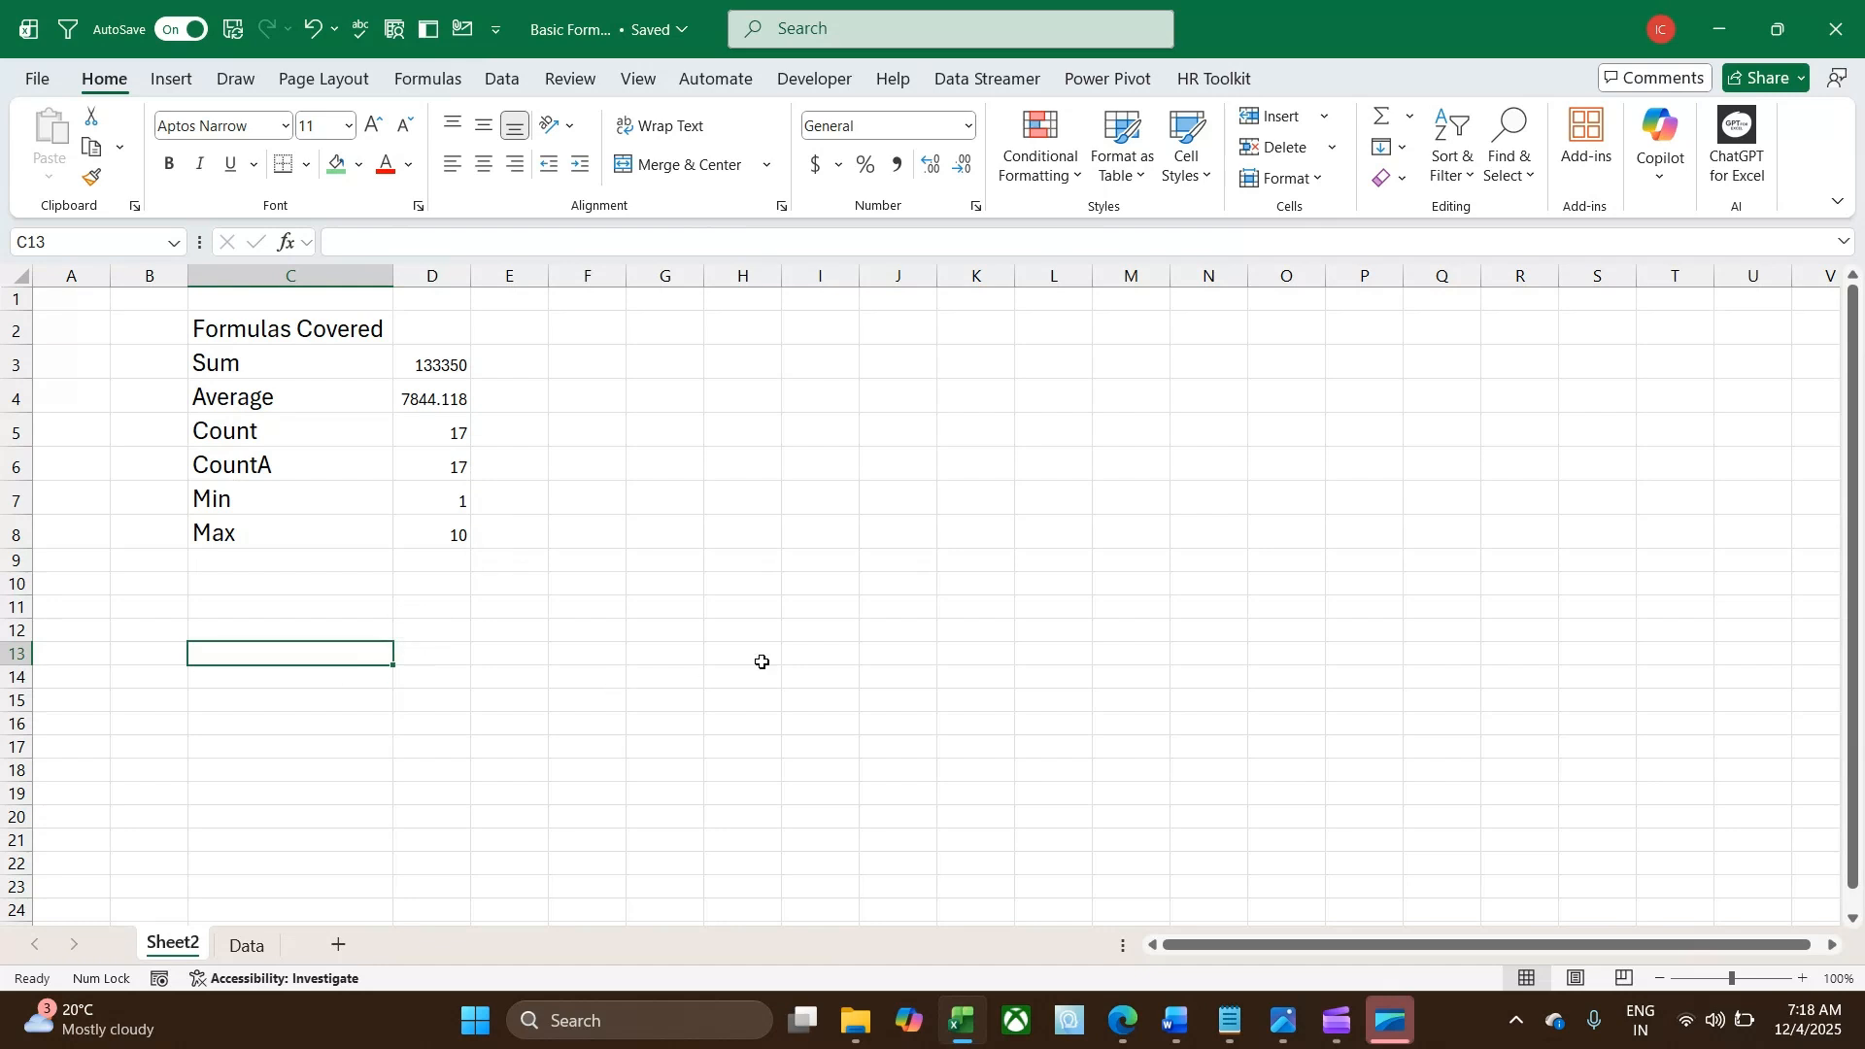